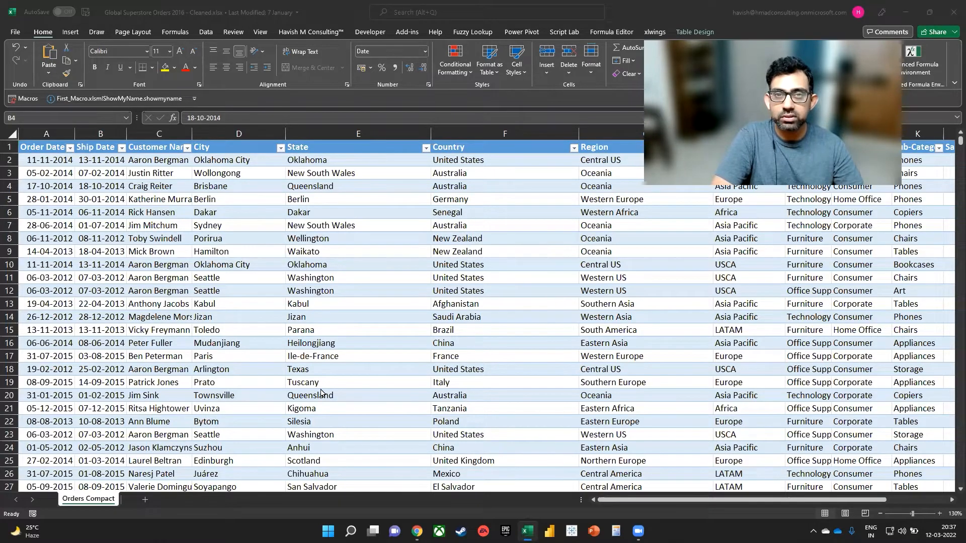
Create a PivotTable on a new worksheet from the orders table, Table13.
click(301, 214)
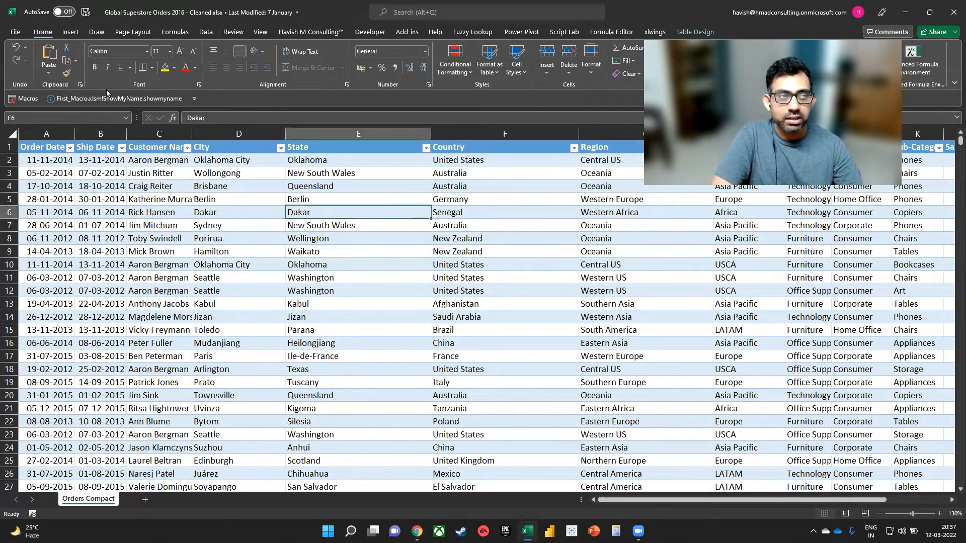
click(70, 31)
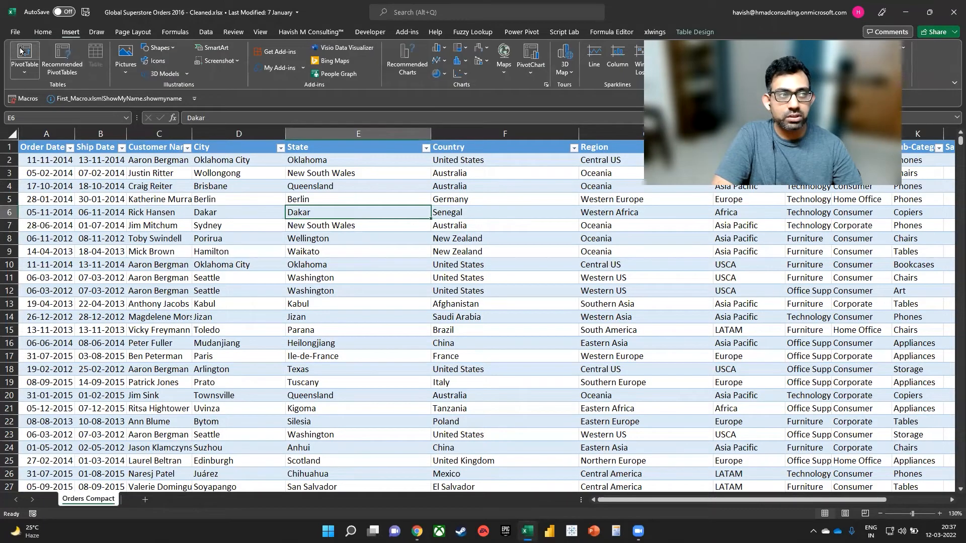
click(75, 65)
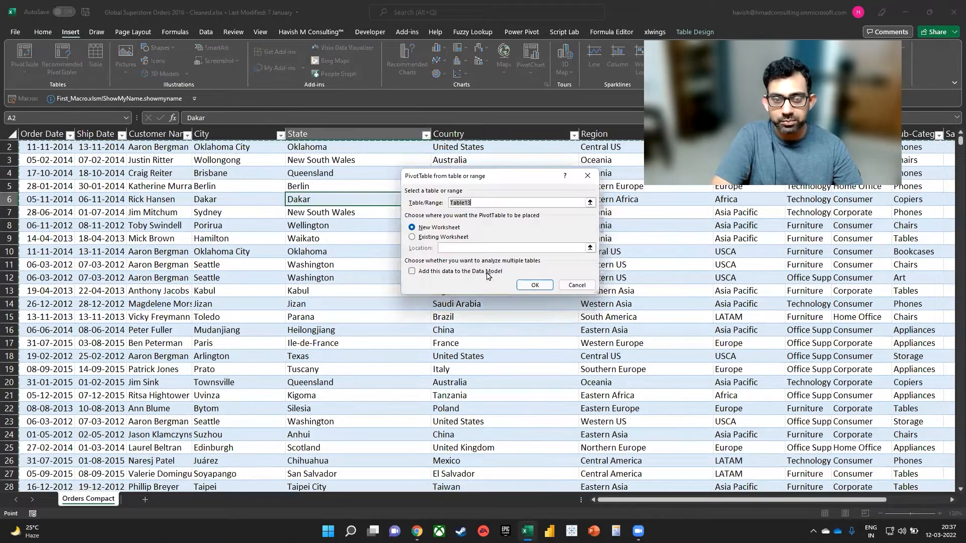
click(534, 285)
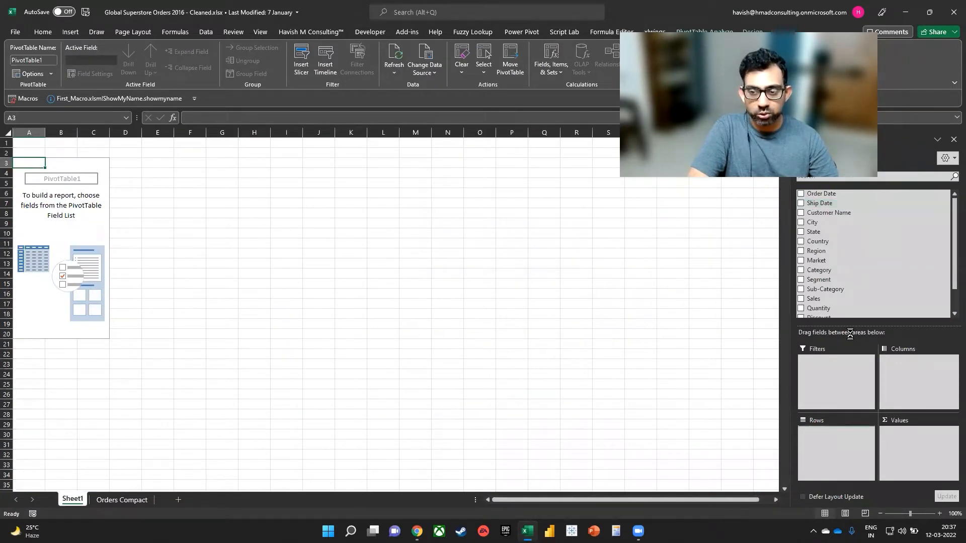
Add Order Date to the PivotTable rows and Sales to its values.
click(830, 193)
scroll(837, 292, down, 1)
scroll(831, 227, down, 1)
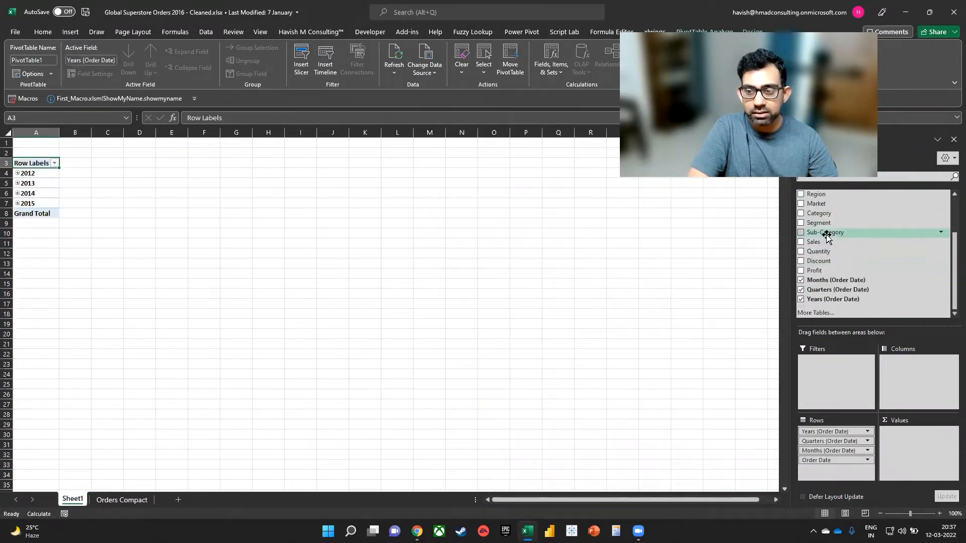
drag(837, 247, 908, 461)
click(54, 188)
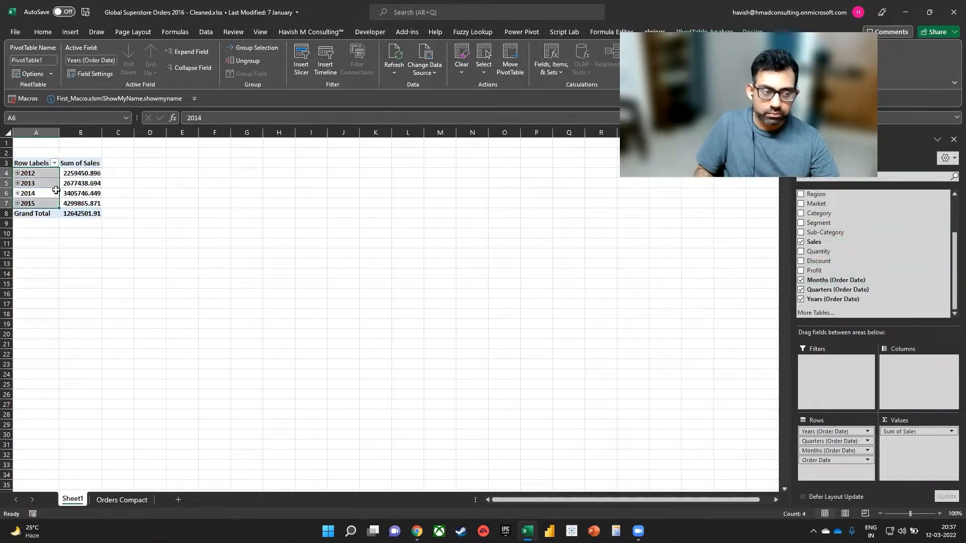
Format the Sum of Sales values, including the grand total, with no decimal places.
scroll(55, 188, up, 3)
drag(115, 197, 120, 252)
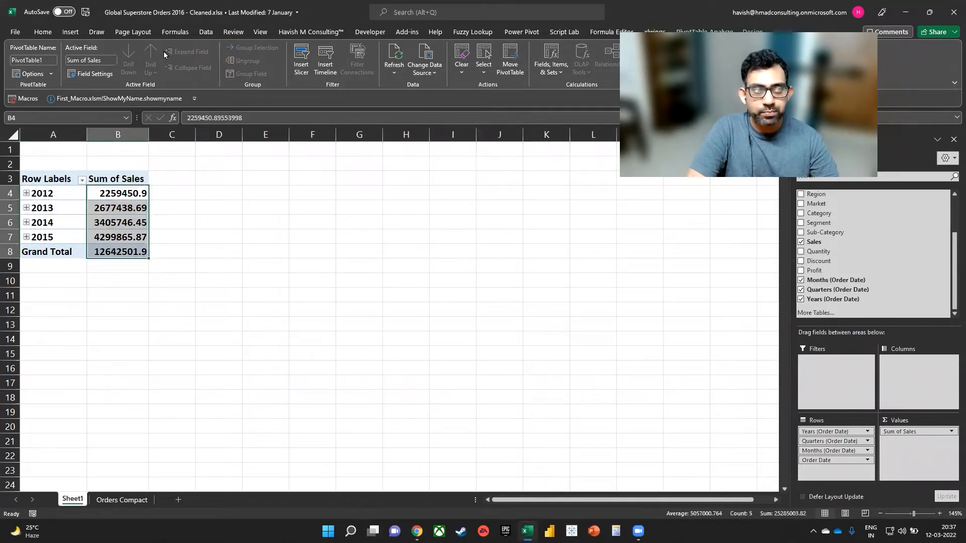
click(42, 31)
click(425, 69)
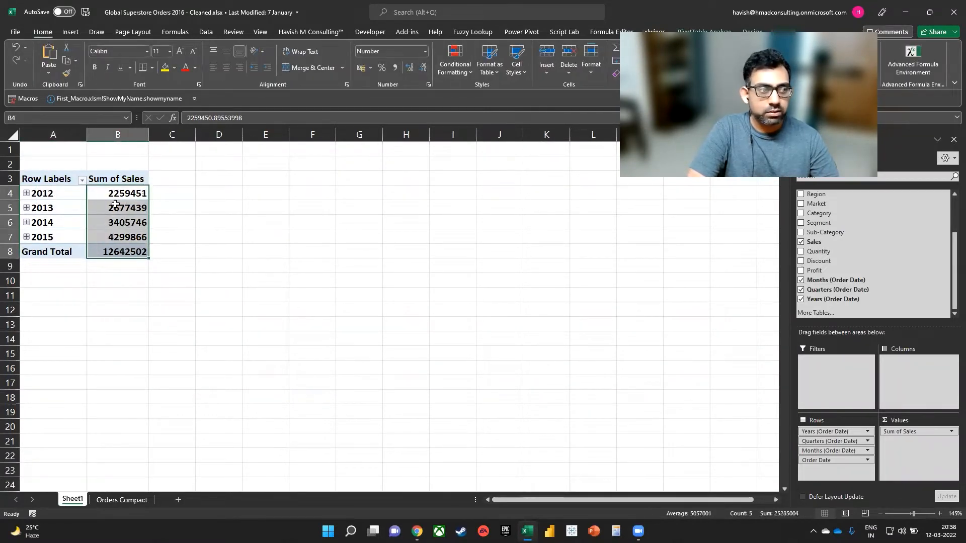
click(118, 208)
Expand 2012 and its Qtr1, and remove Quarters and Order Date so the rows hold only Years and Months.
click(26, 193)
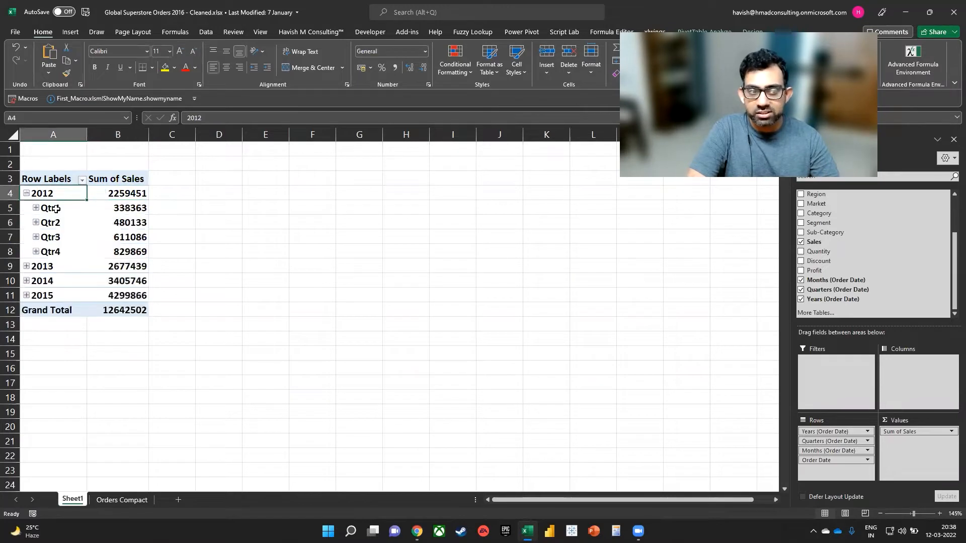
double_click(60, 212)
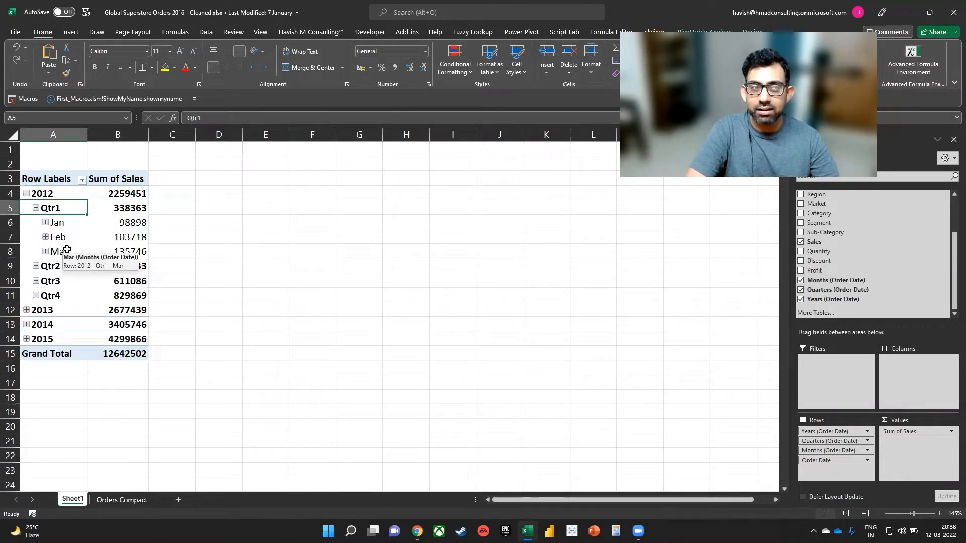
drag(828, 441, 725, 445)
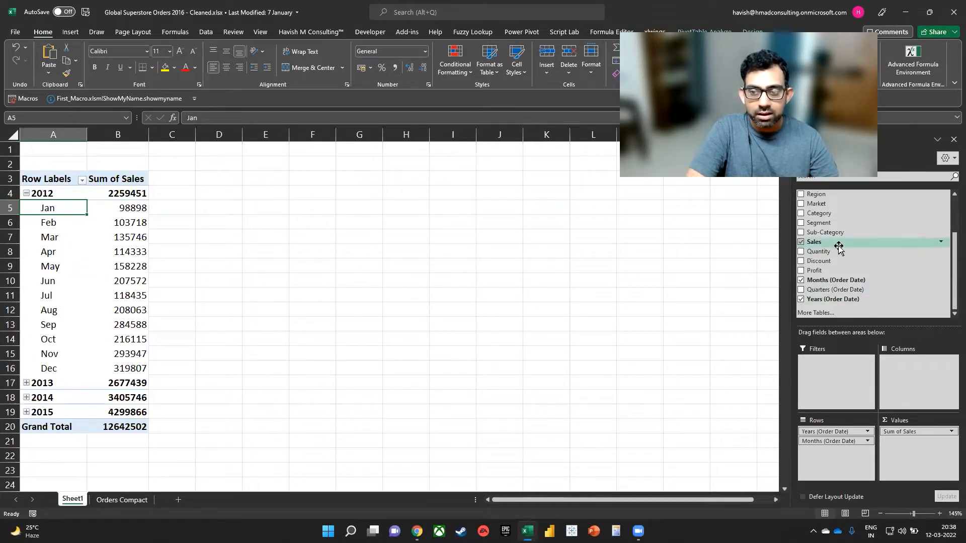
Add Sales to the values a second time and show it as a Running Total In Months (Order Date).
drag(837, 244, 884, 469)
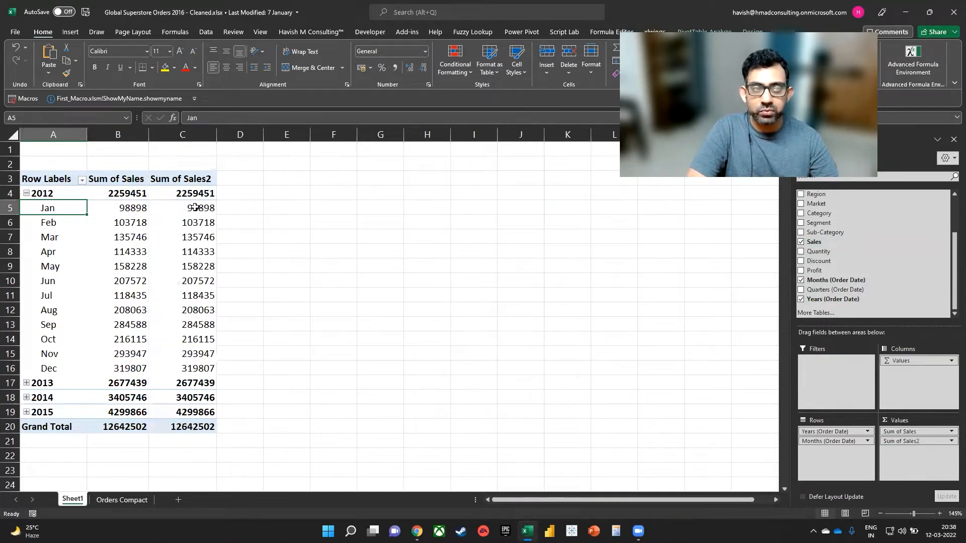
click(195, 207)
right_click(195, 208)
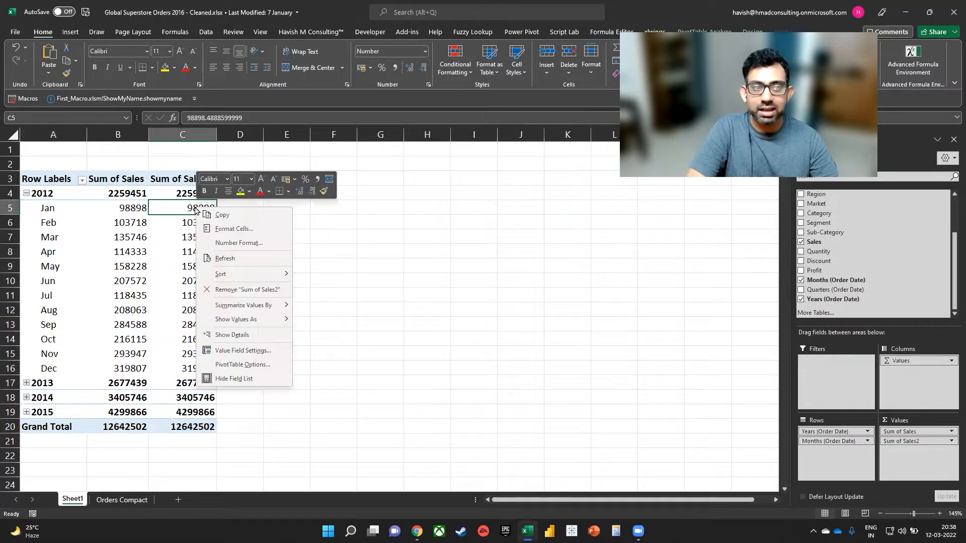
mouse_move(271, 321)
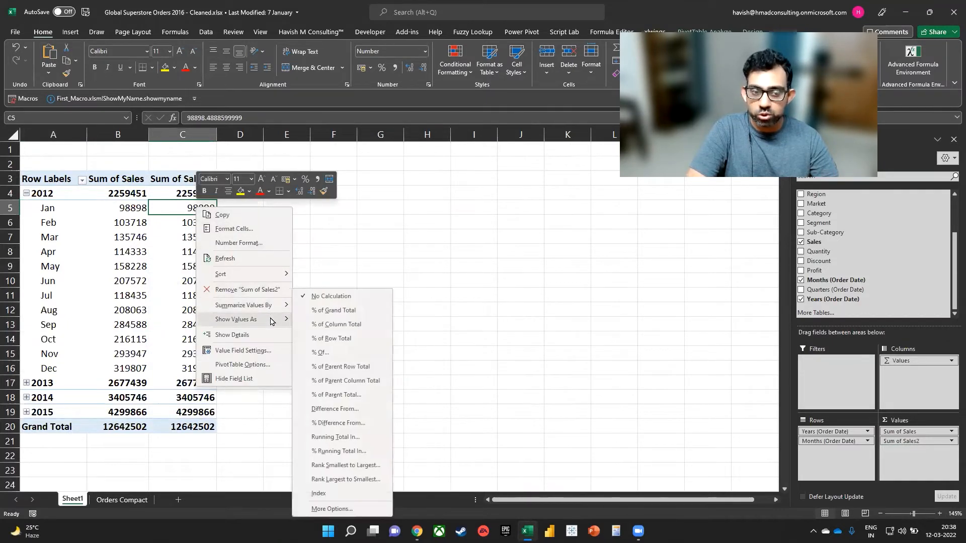
click(341, 438)
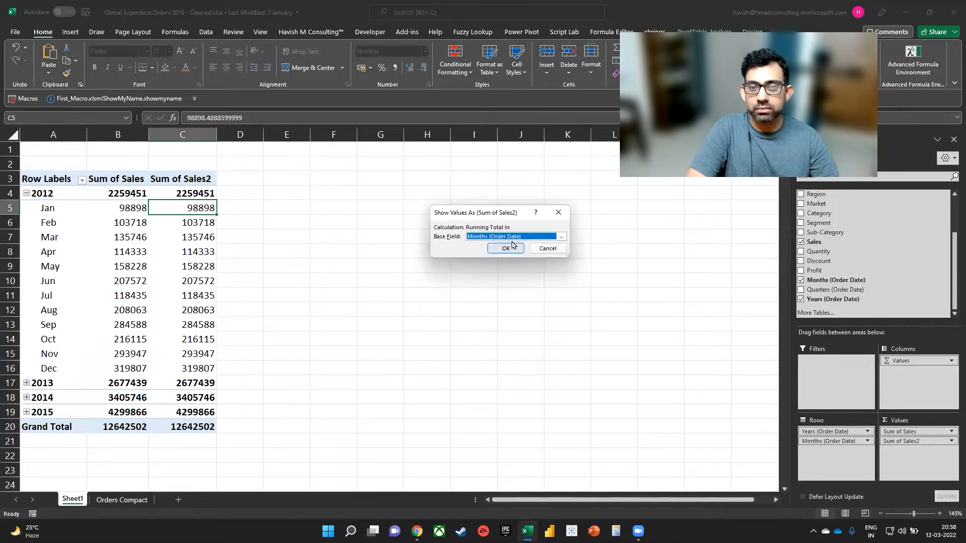
click(544, 237)
click(544, 238)
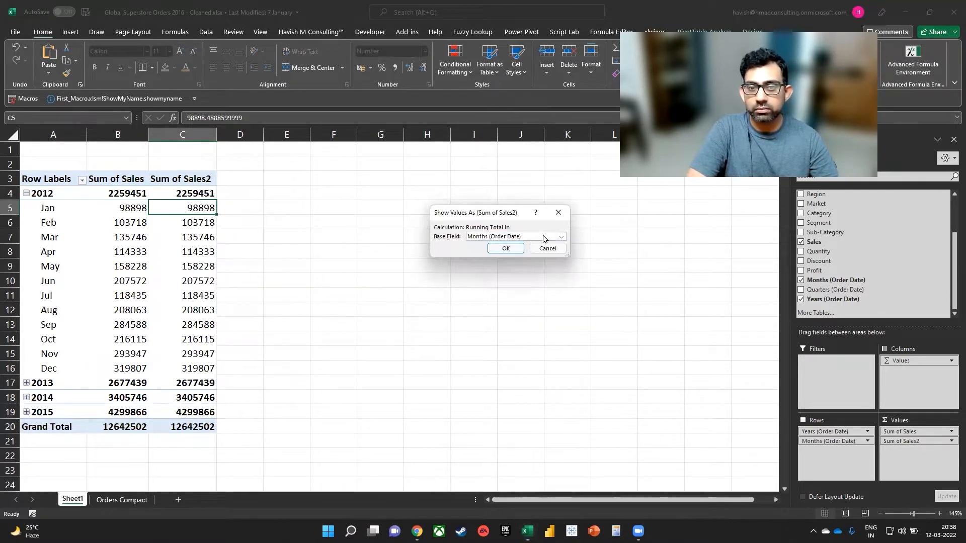
click(516, 249)
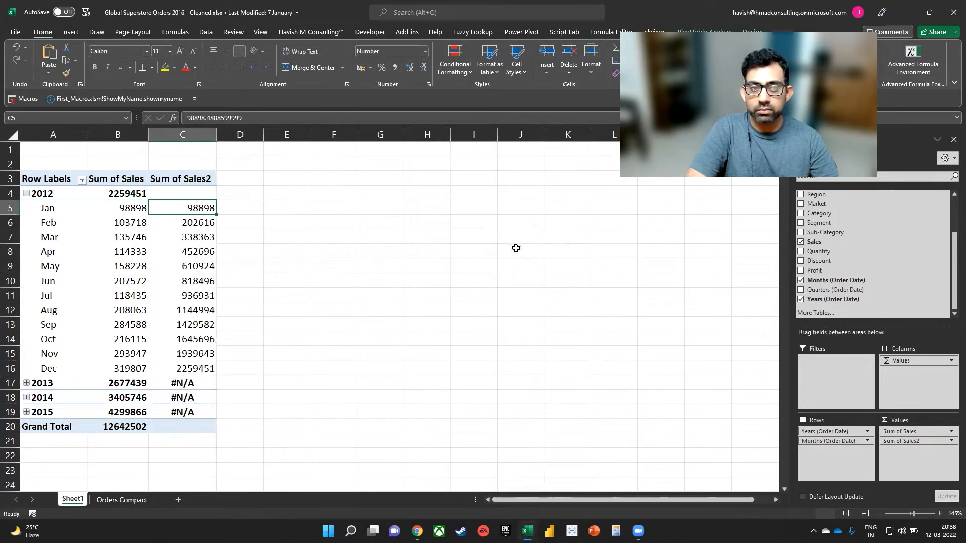
Expand 2013, 2014 and 2015 to review their monthly running totals.
click(26, 383)
scroll(39, 388, down, 4)
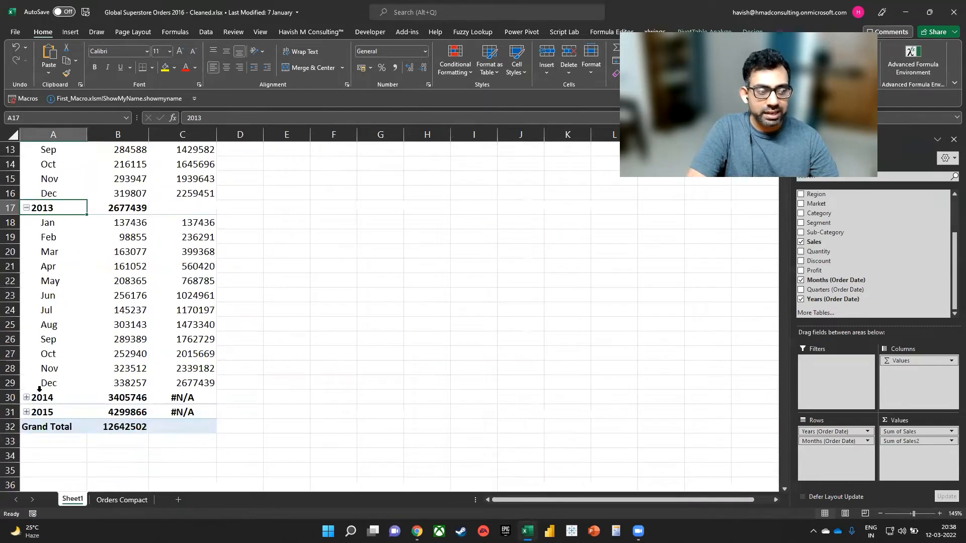
click(26, 397)
scroll(27, 428, down, 3)
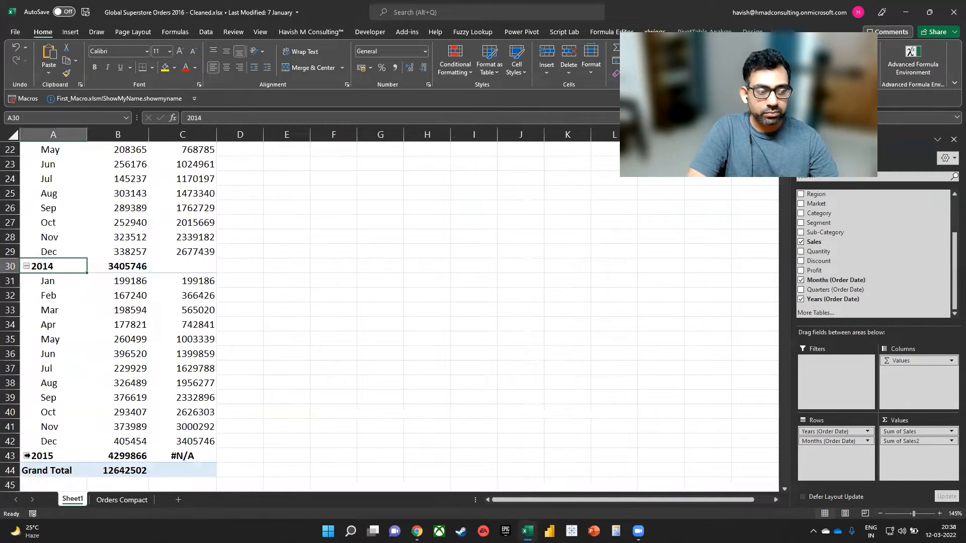
click(27, 456)
scroll(80, 263, up, 7)
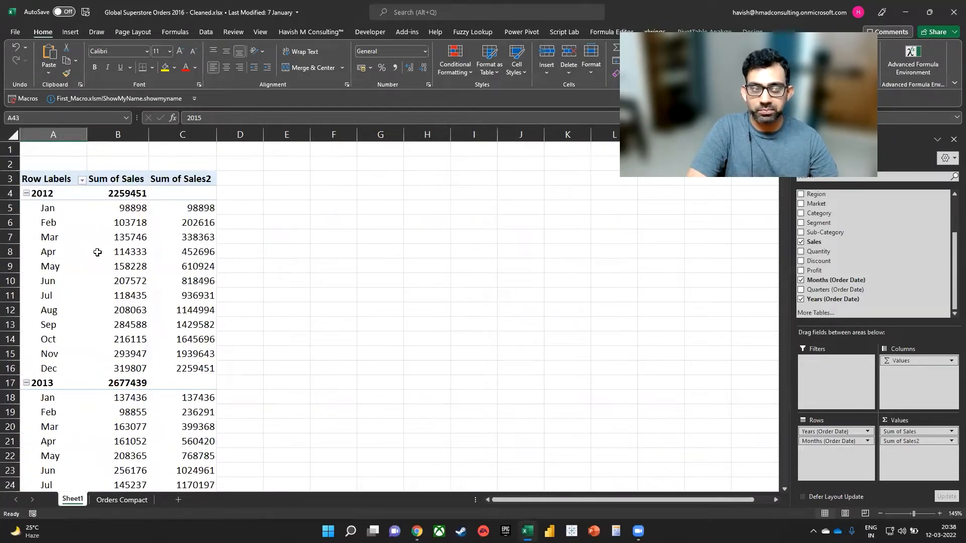
Replace Months with Quarters in the rows and base the second Sales column's running total on Quarters (Order Date).
drag(820, 438, 704, 403)
drag(830, 289, 829, 451)
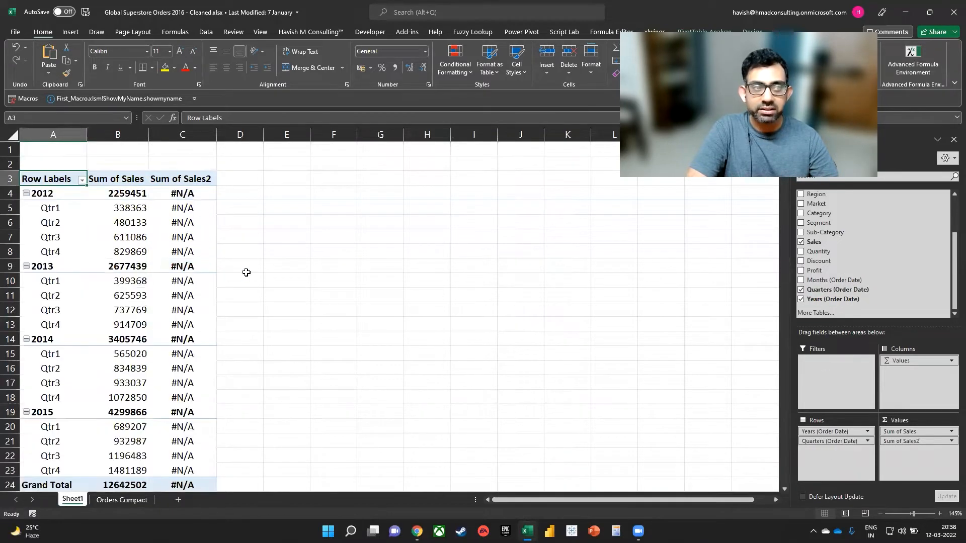
right_click(176, 206)
mouse_move(257, 320)
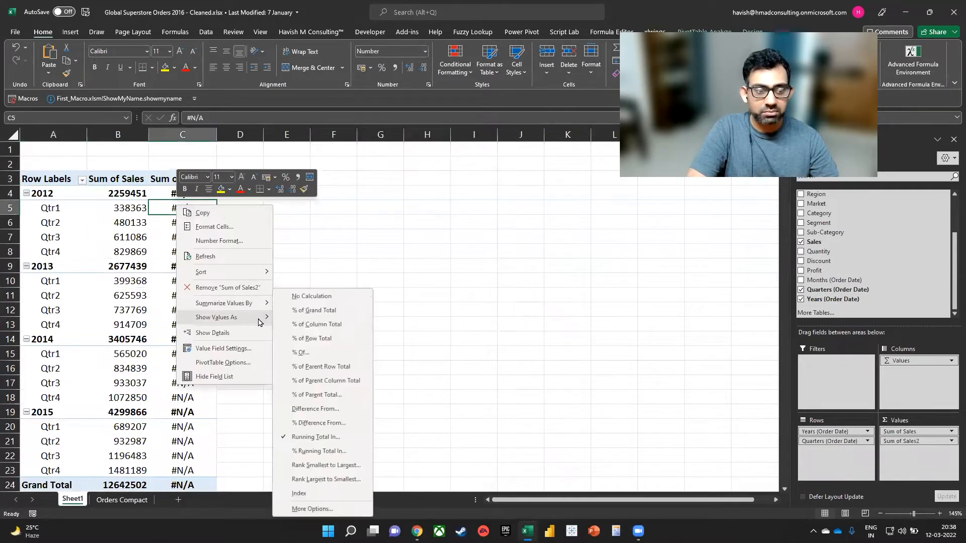
click(343, 440)
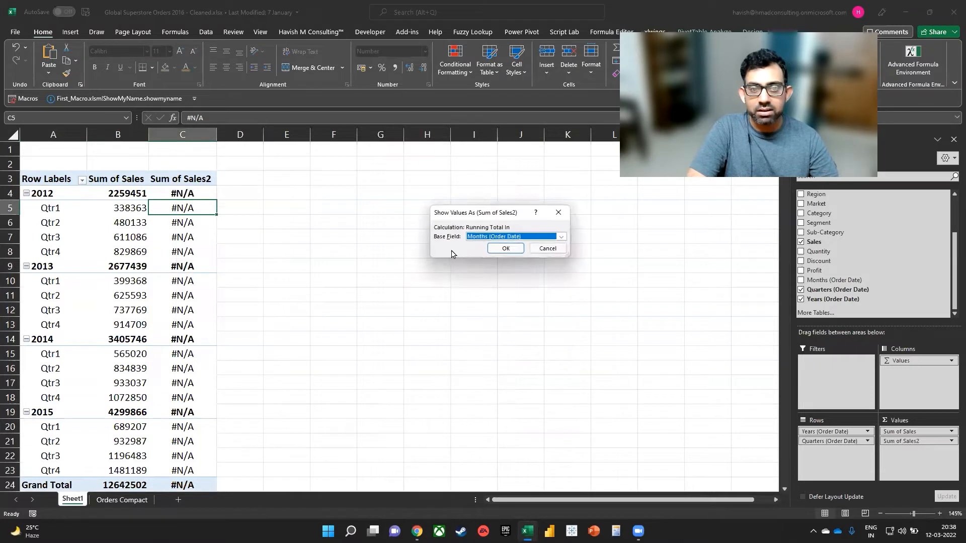
click(505, 237)
click(483, 257)
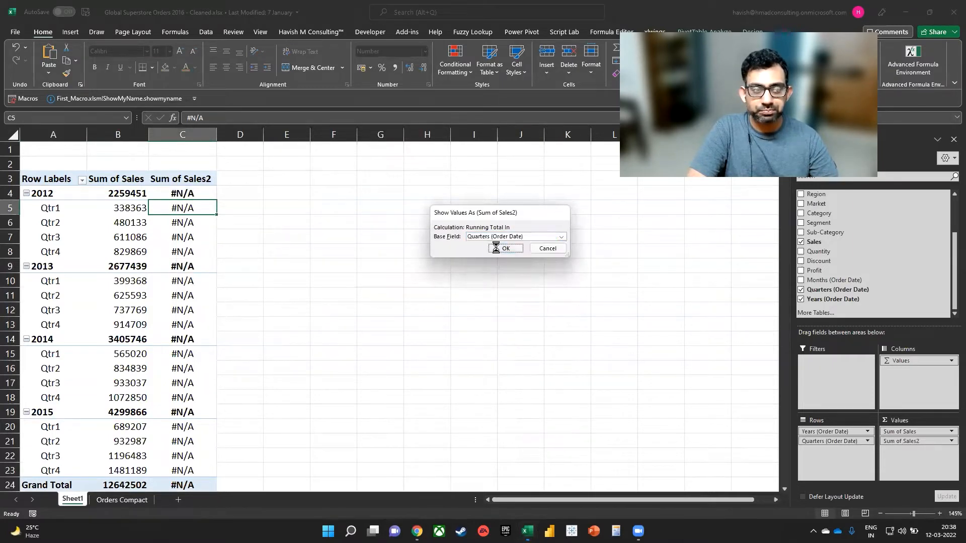
click(500, 250)
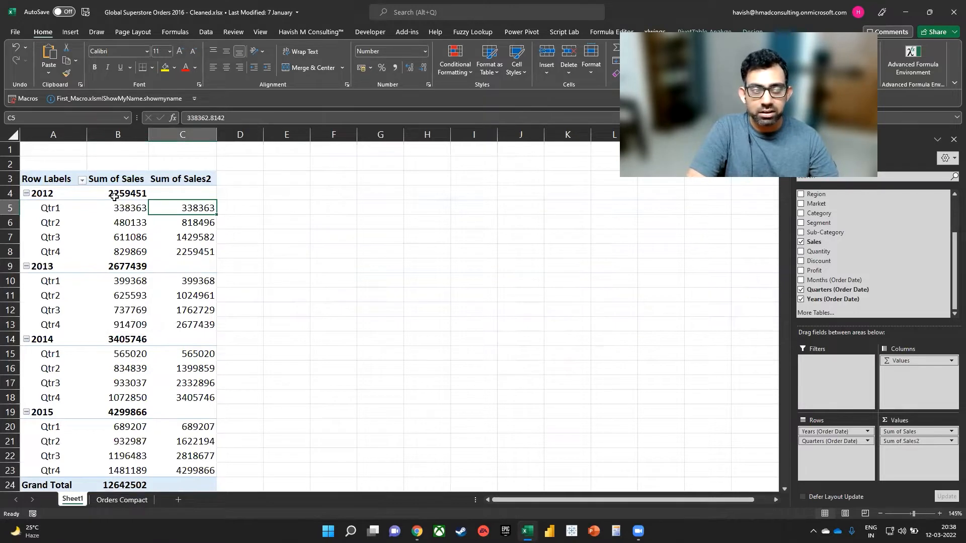
drag(127, 207, 162, 251)
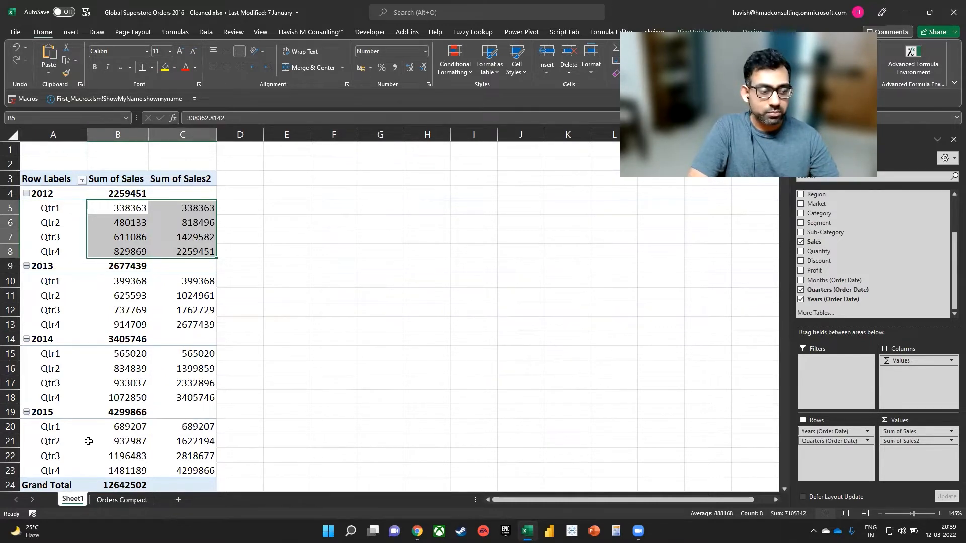
Delete the Sheet1 worksheet that holds the PivotTable.
right_click(72, 501)
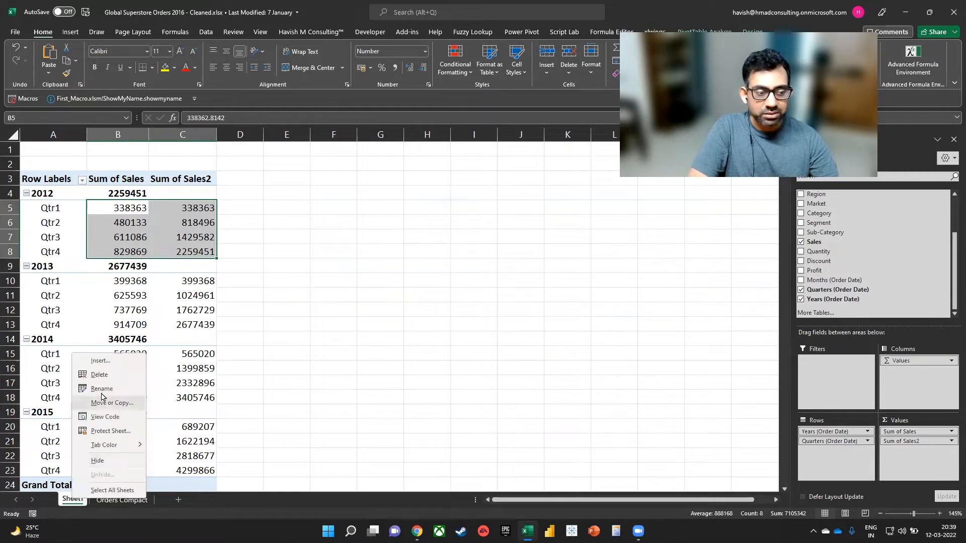
click(103, 379)
click(466, 292)
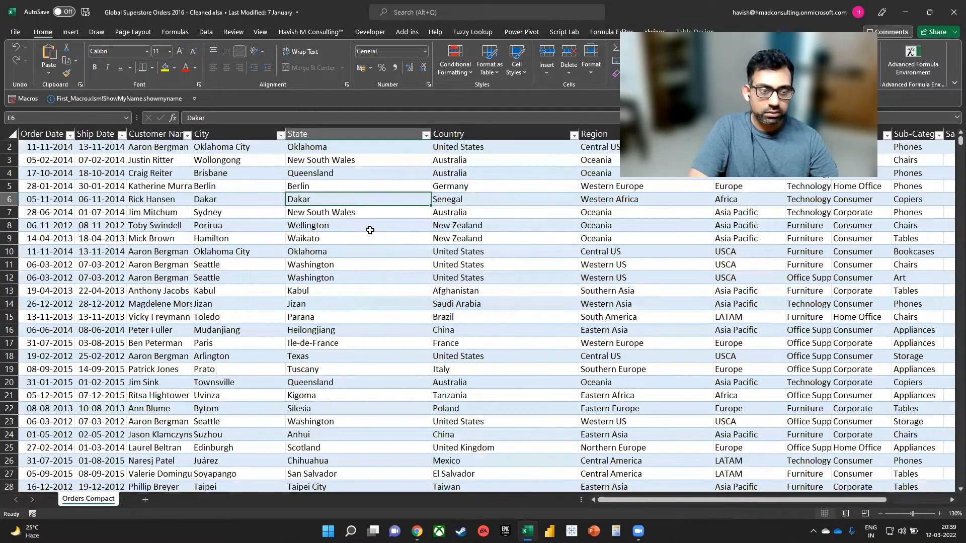
Check in the Excel options that the COM add-in Microsoft Power Pivot for Excel is enabled.
ctrl+scroll(370, 230, down, 2)
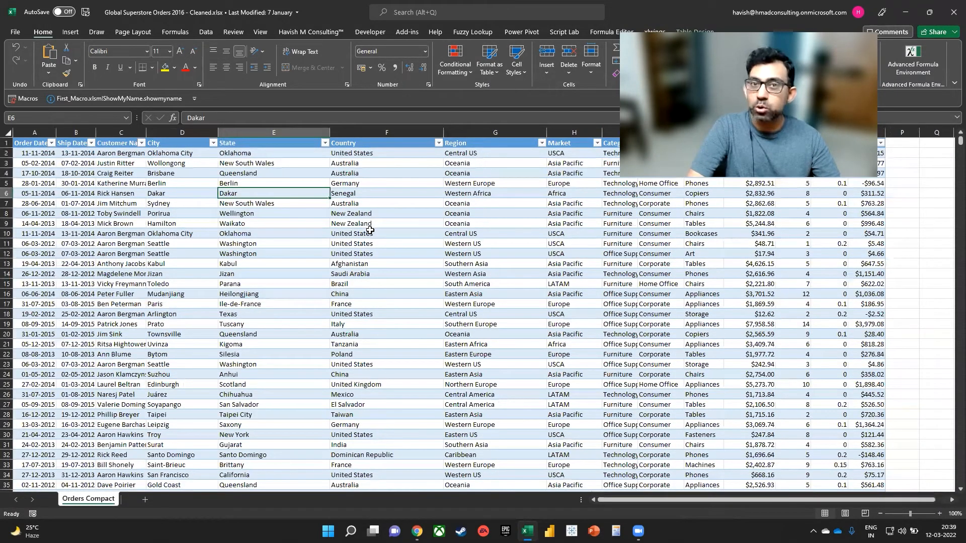
click(361, 205)
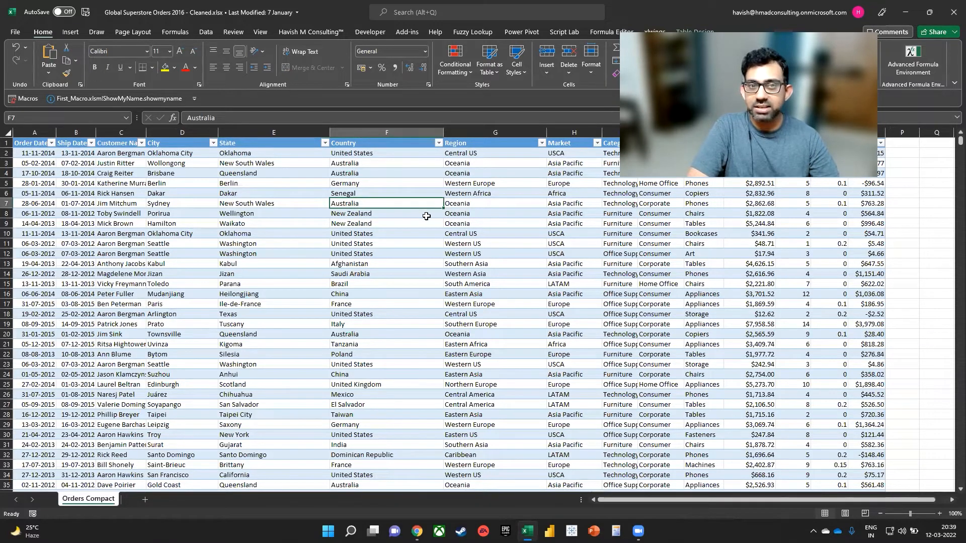
click(518, 32)
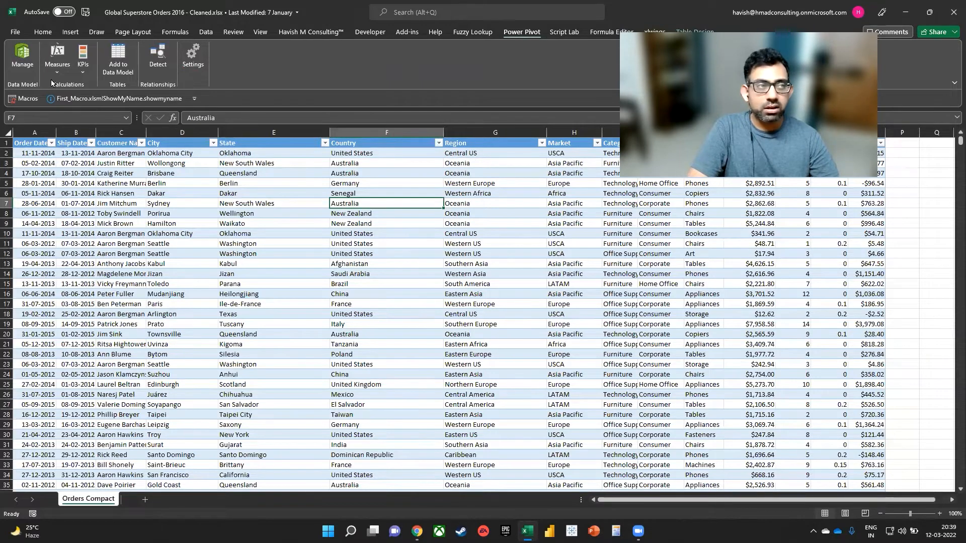
click(15, 32)
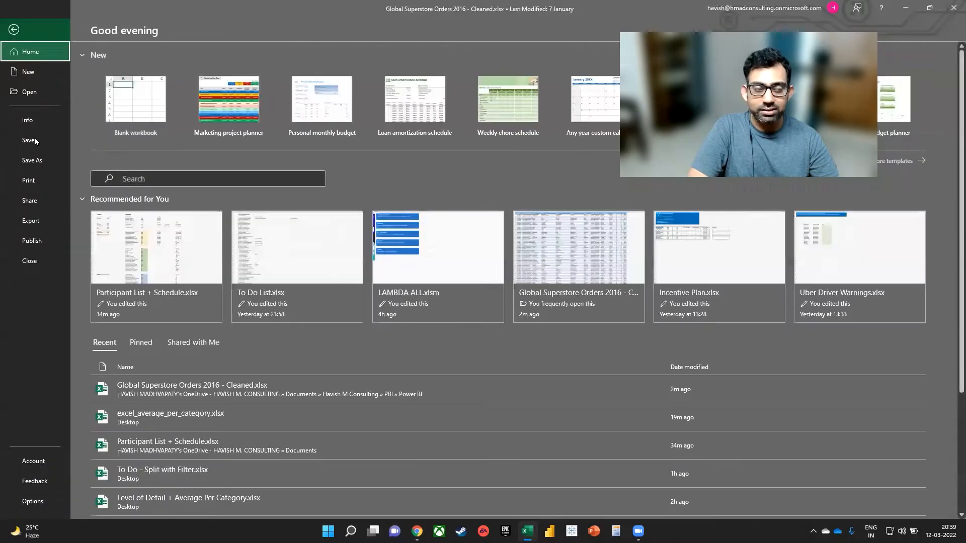
click(29, 511)
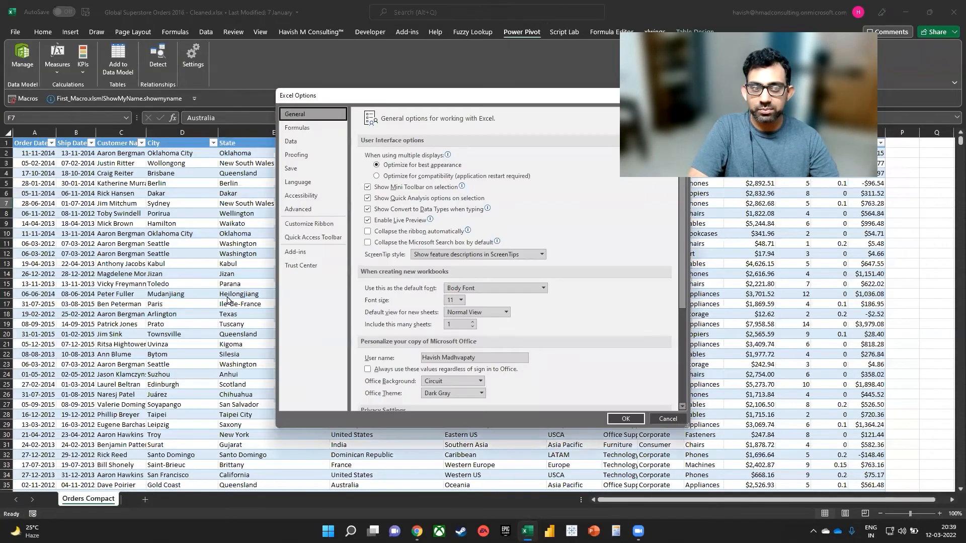
click(294, 257)
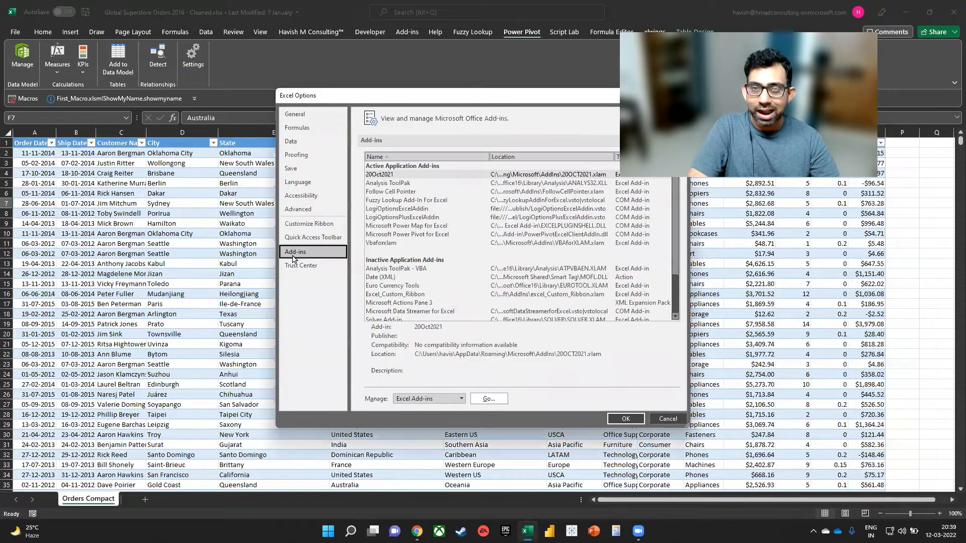
click(460, 399)
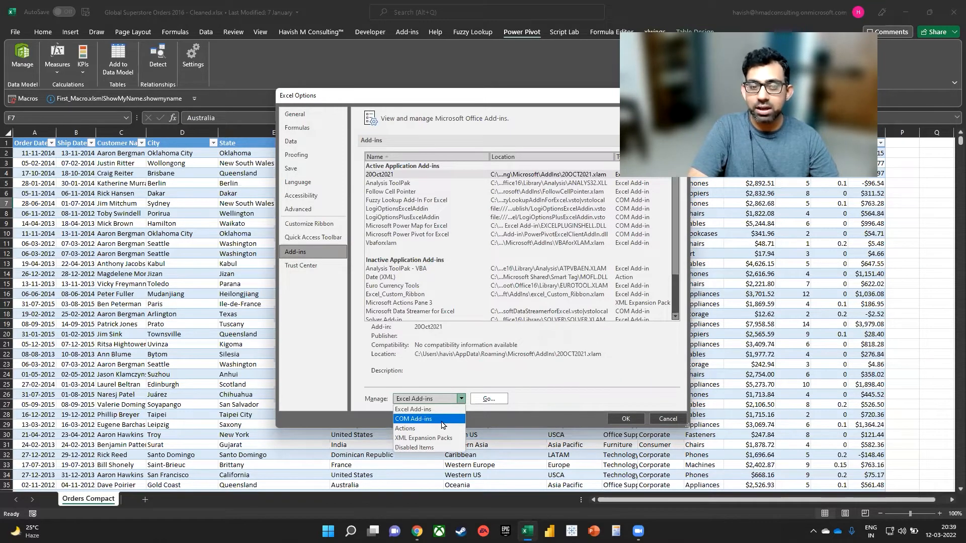
click(442, 420)
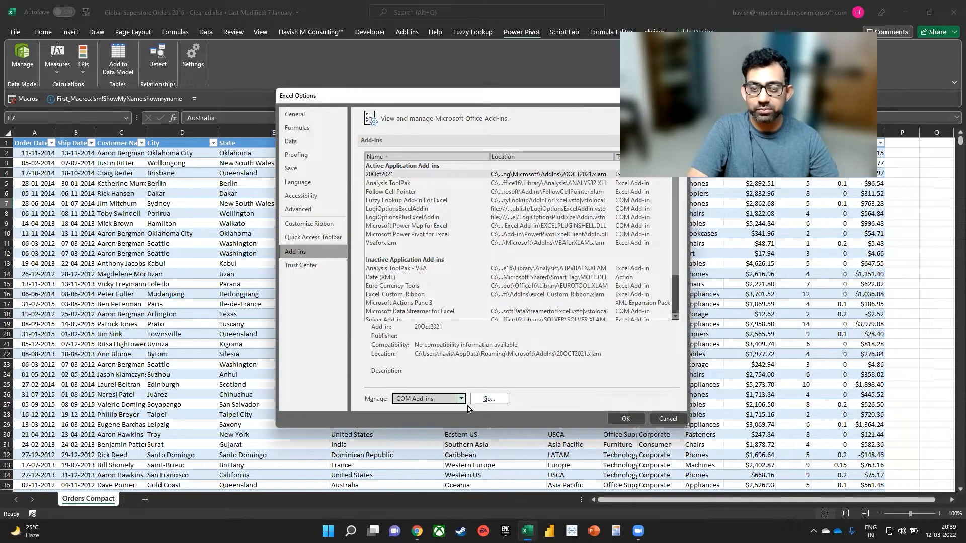
click(496, 403)
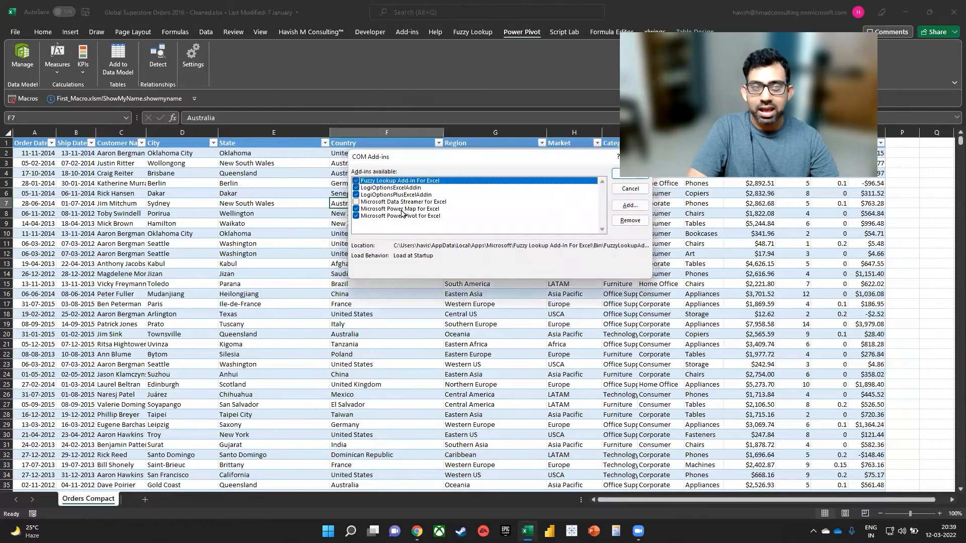
click(402, 216)
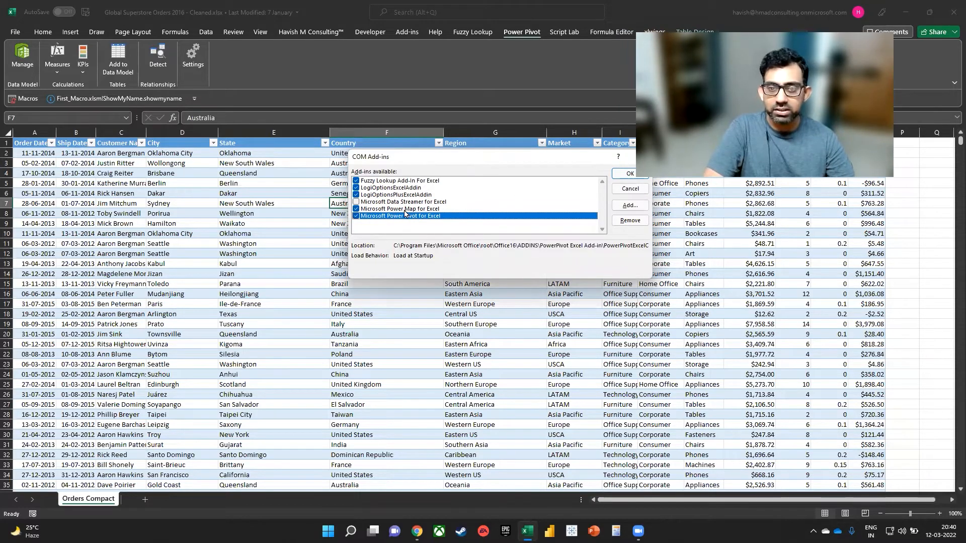
click(626, 174)
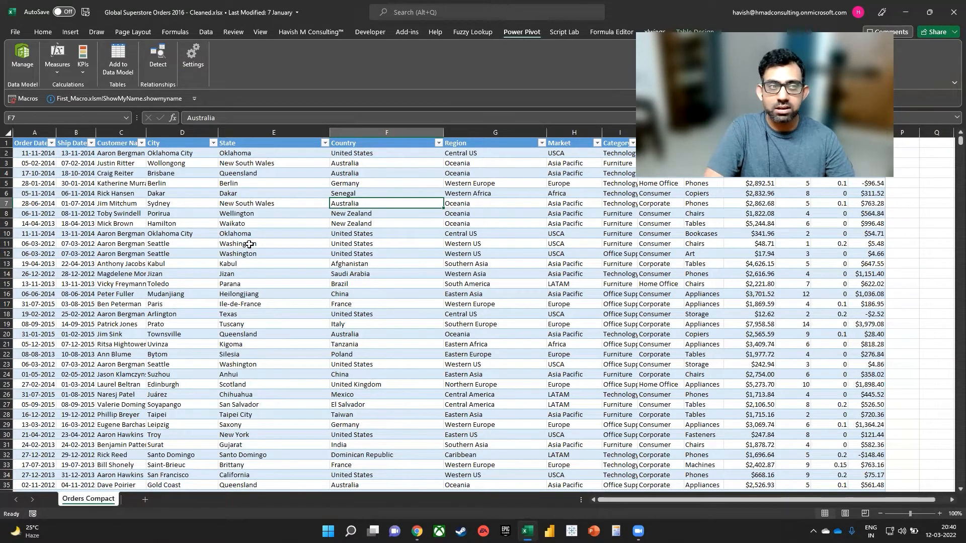
click(70, 35)
click(33, 74)
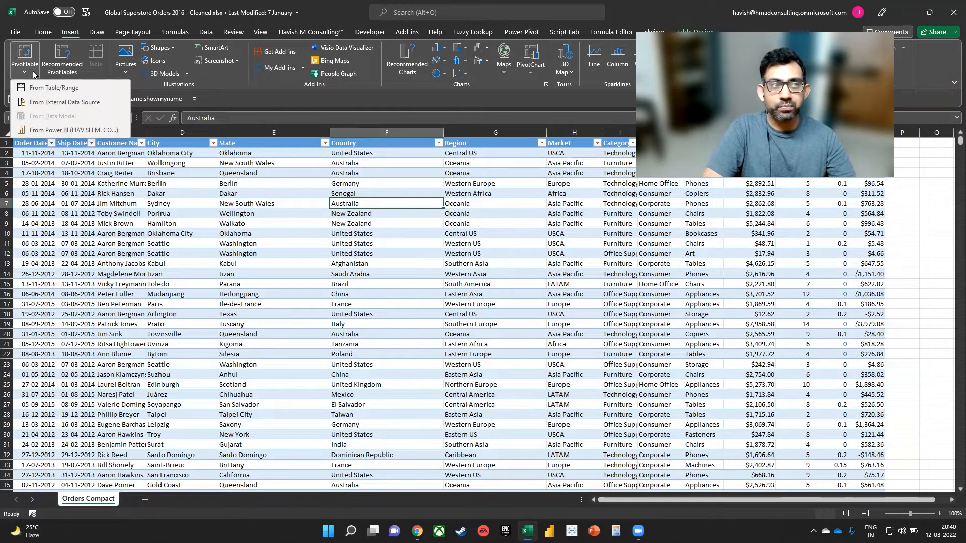
click(37, 88)
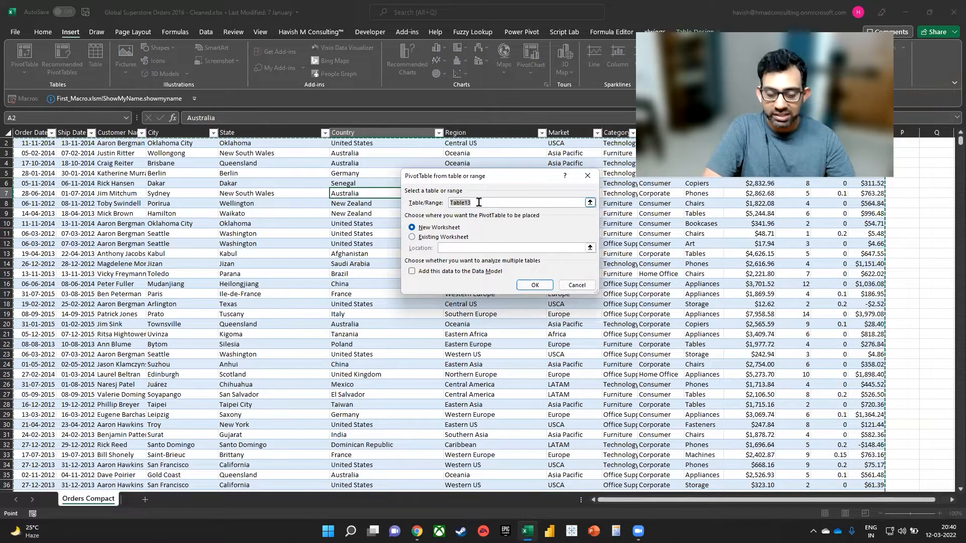
key(Escape)
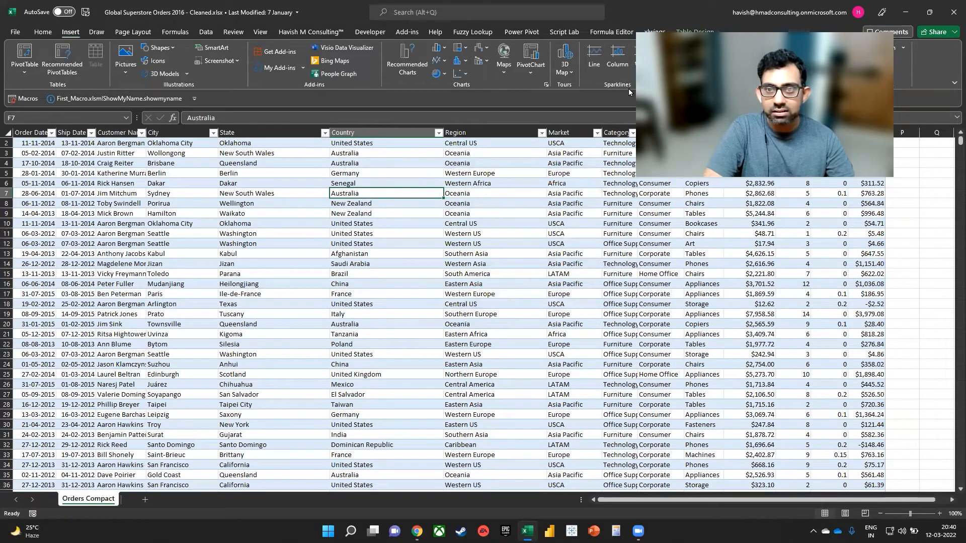
Rename the orders table on the Orders Compact sheet as Sales.
key(alt+j)
text(table13)
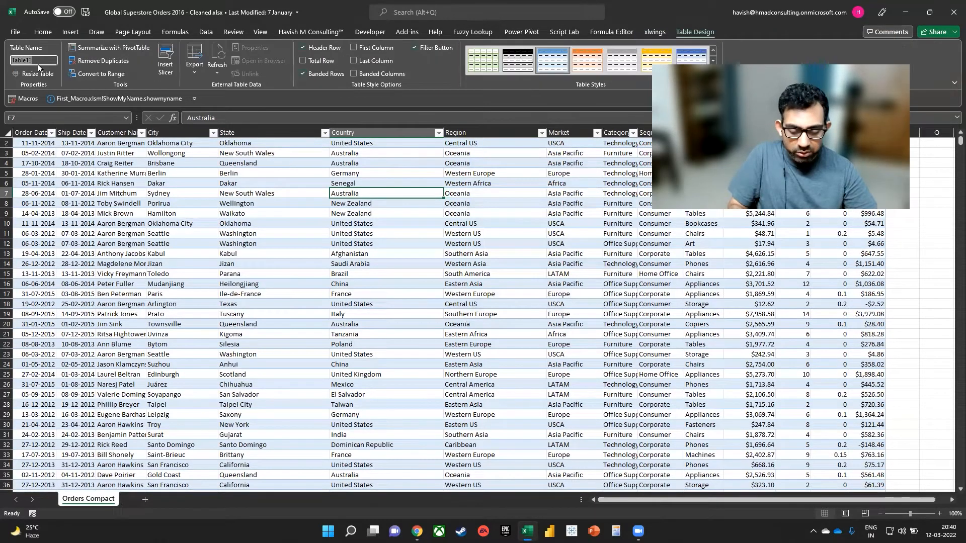
text(Sales)
click(140, 144)
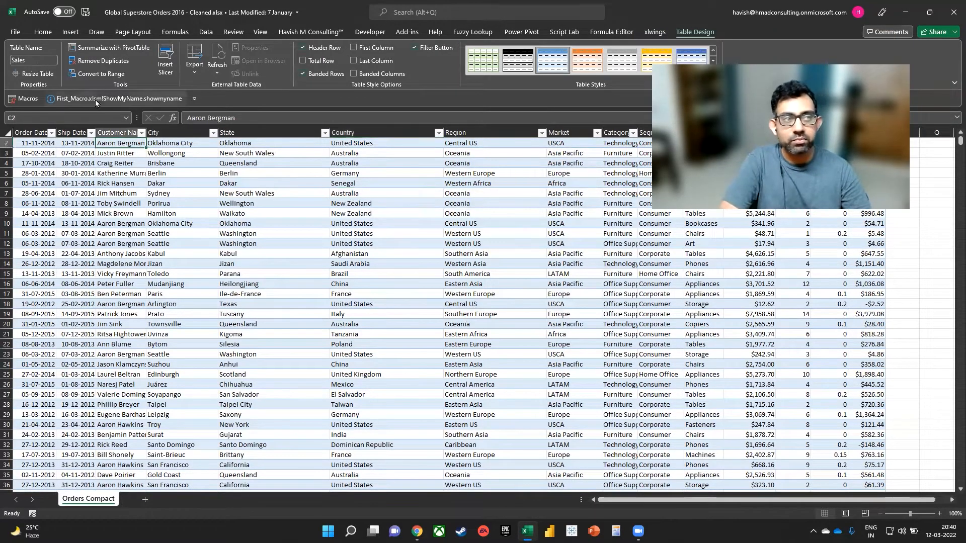
Create a PivotTable from the Sales table on a new worksheet, adding the data to the Data Model.
click(71, 33)
click(25, 56)
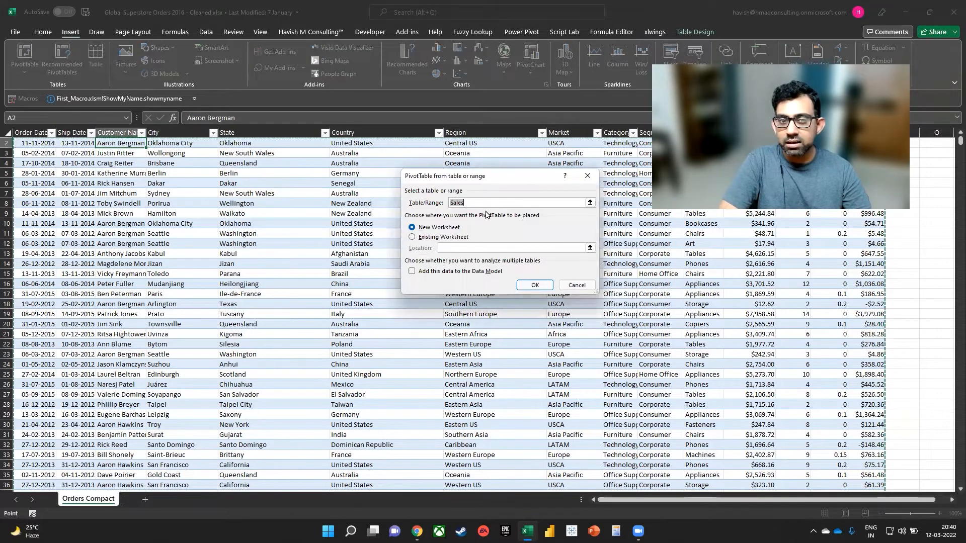
key(ctrl)
key(ctrl)
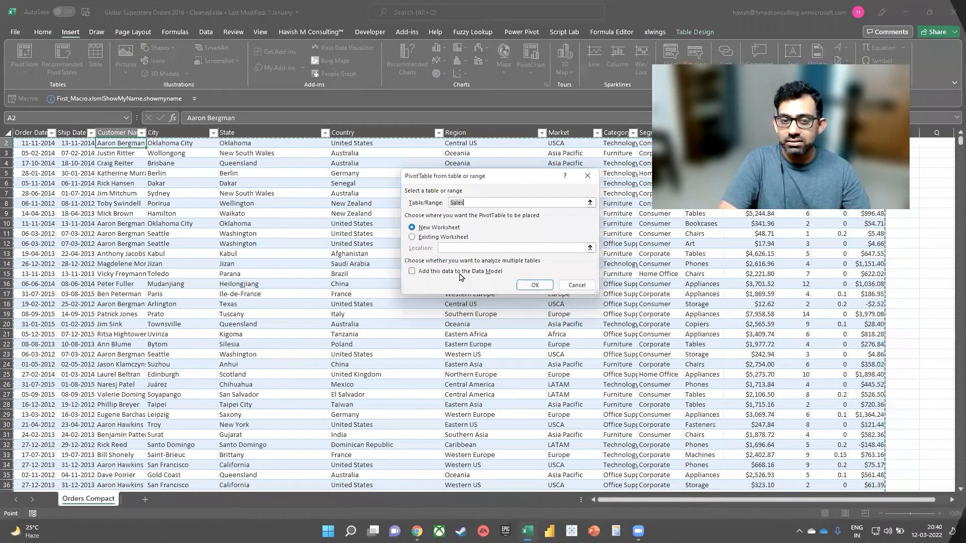
key(ctrl)
key(ctrl)
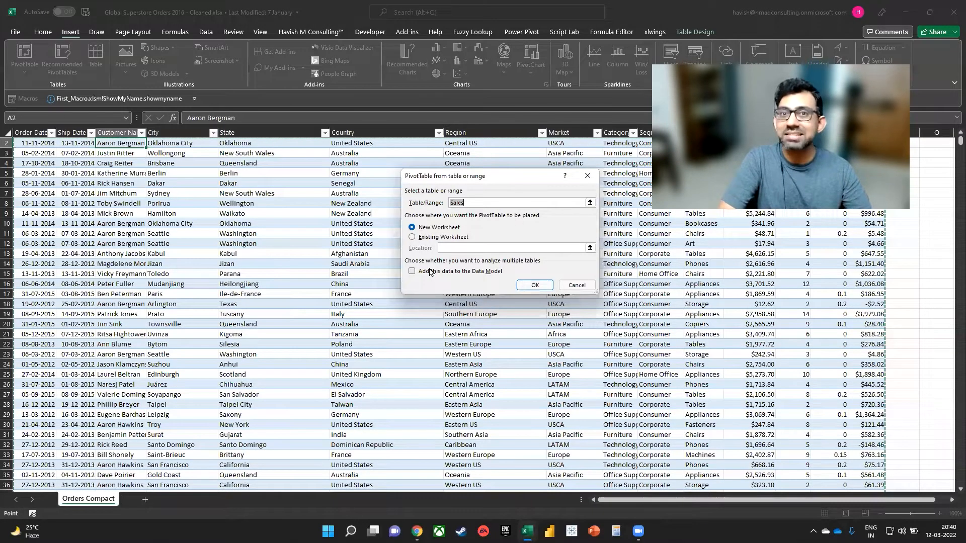
click(412, 272)
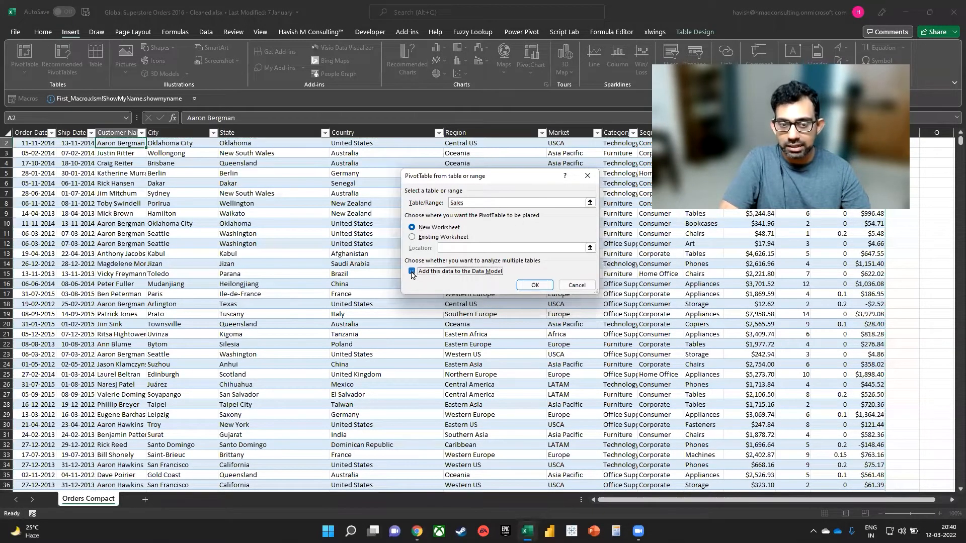
click(535, 286)
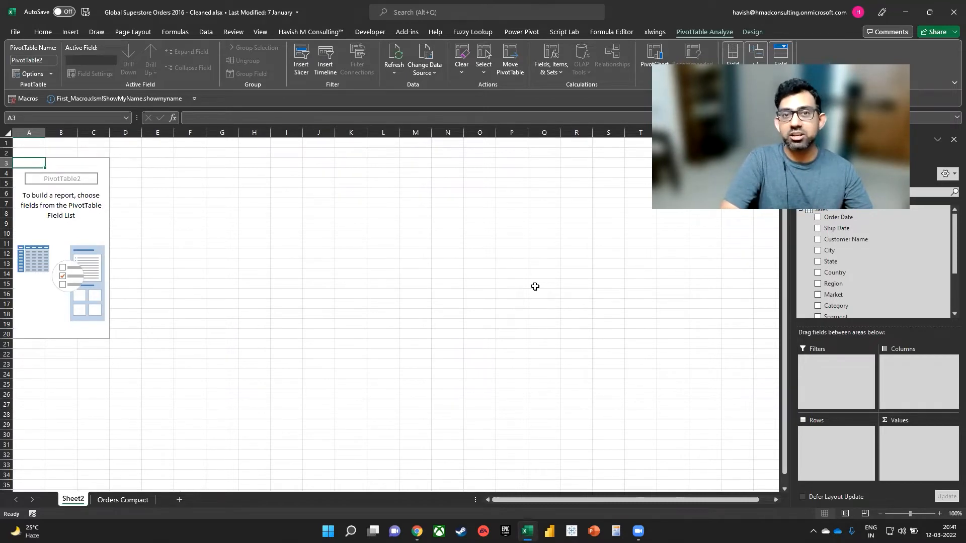
Generate a new date table in the Power Pivot data model and widen its Date column to show the full dates.
click(508, 30)
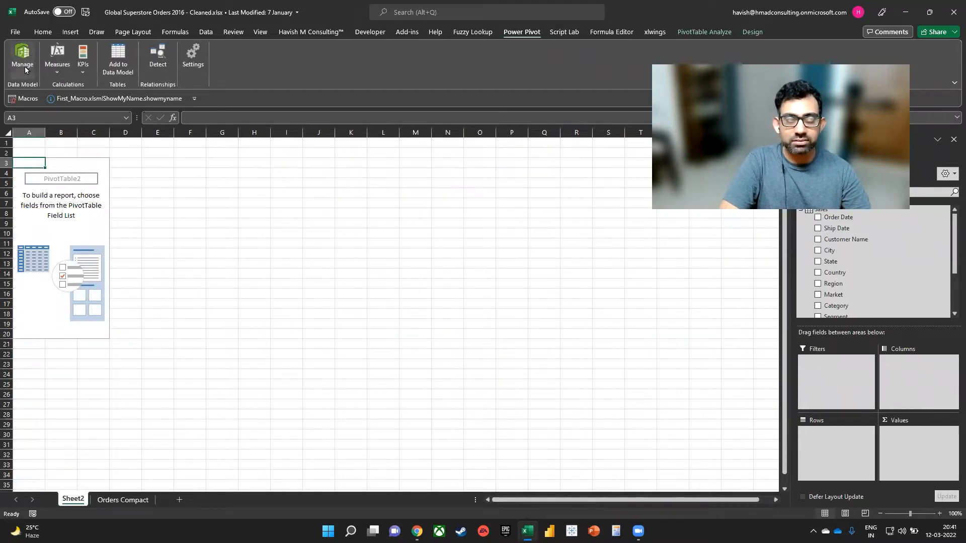
click(24, 65)
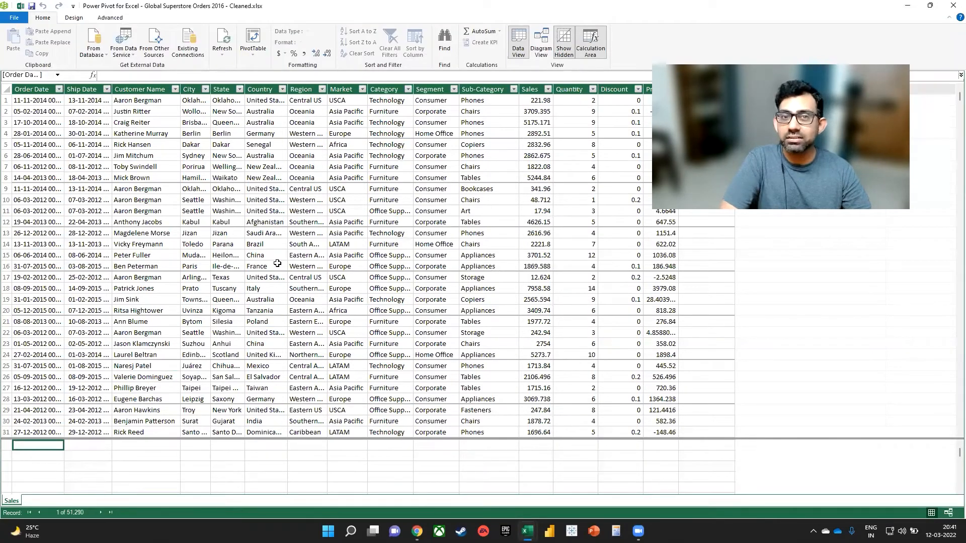
click(73, 18)
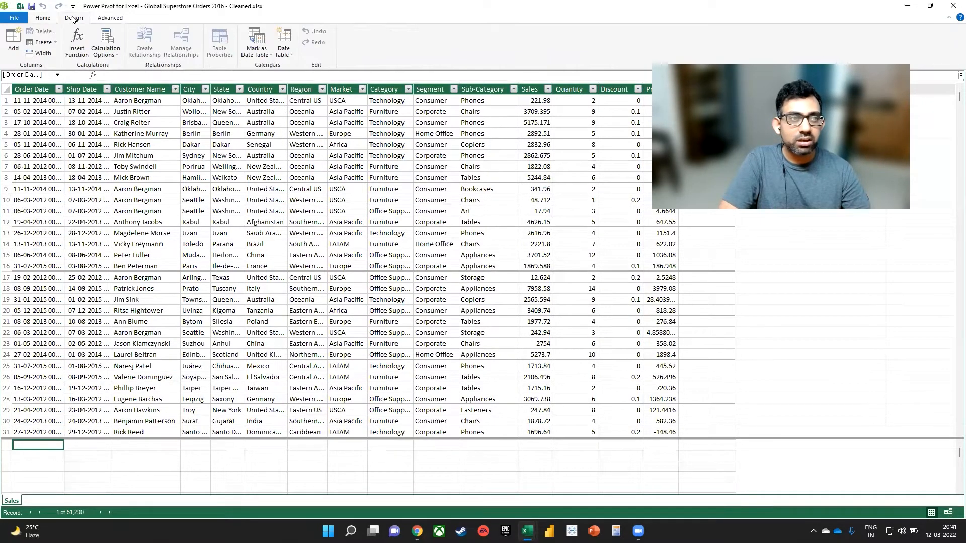
click(285, 50)
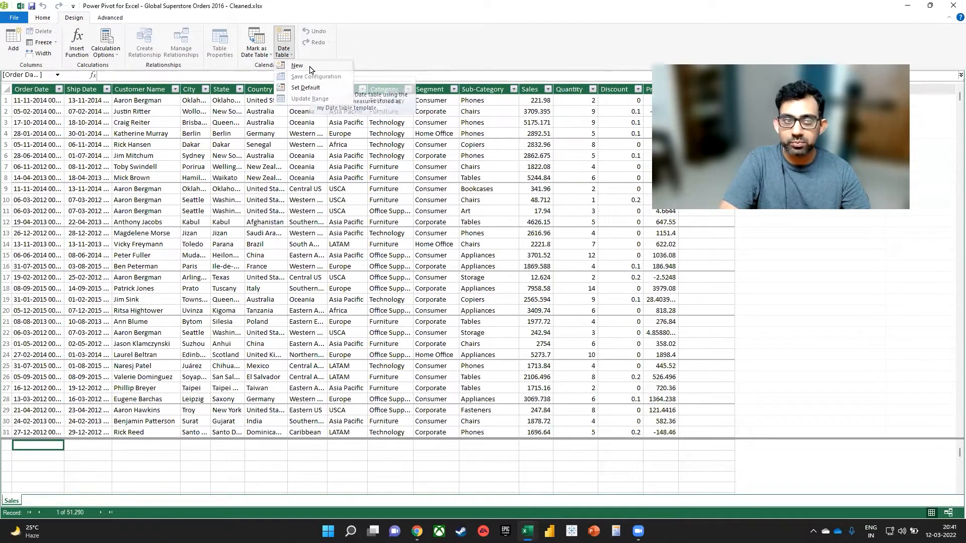
click(310, 68)
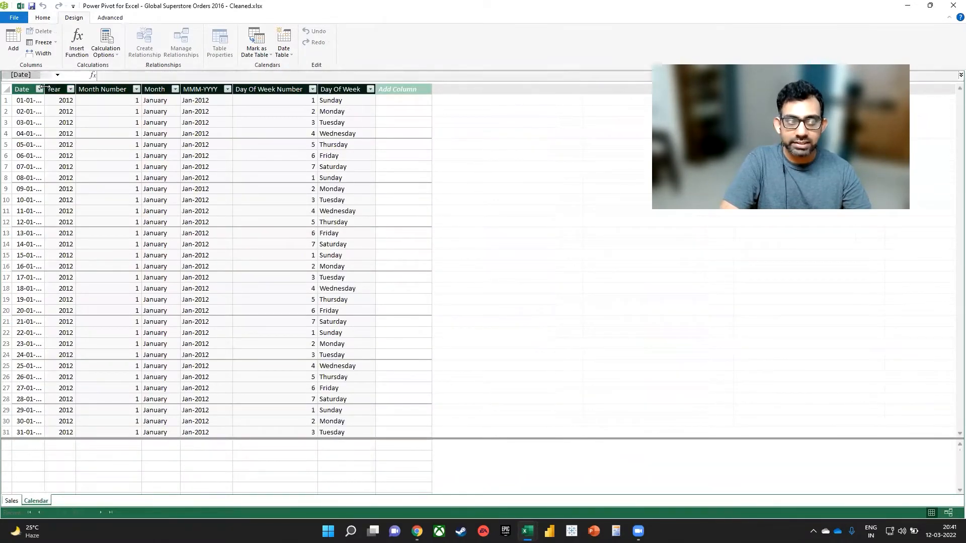
drag(44, 90, 104, 94)
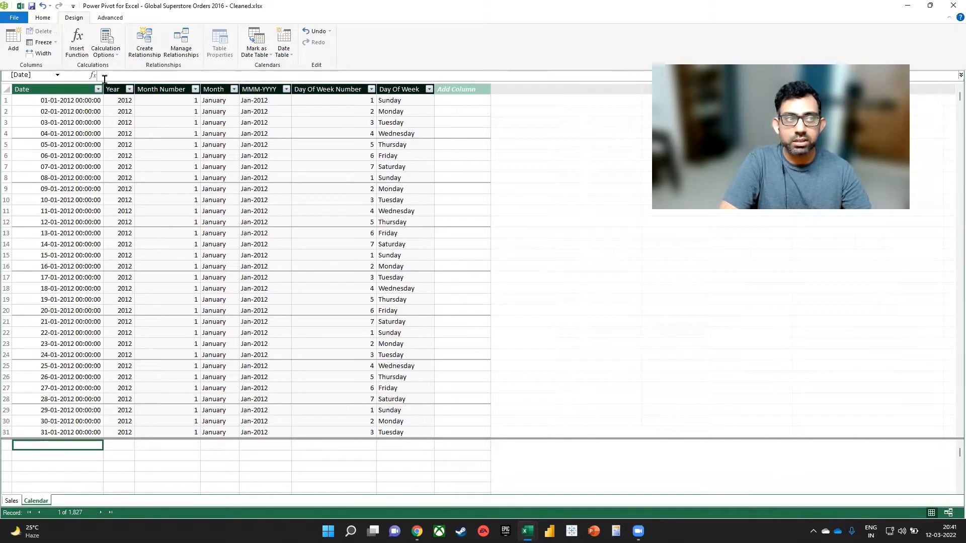
Enlarge the Calendar and Sales tables in the model diagram and relate Order Date in Sales to Date in Calendar.
click(46, 19)
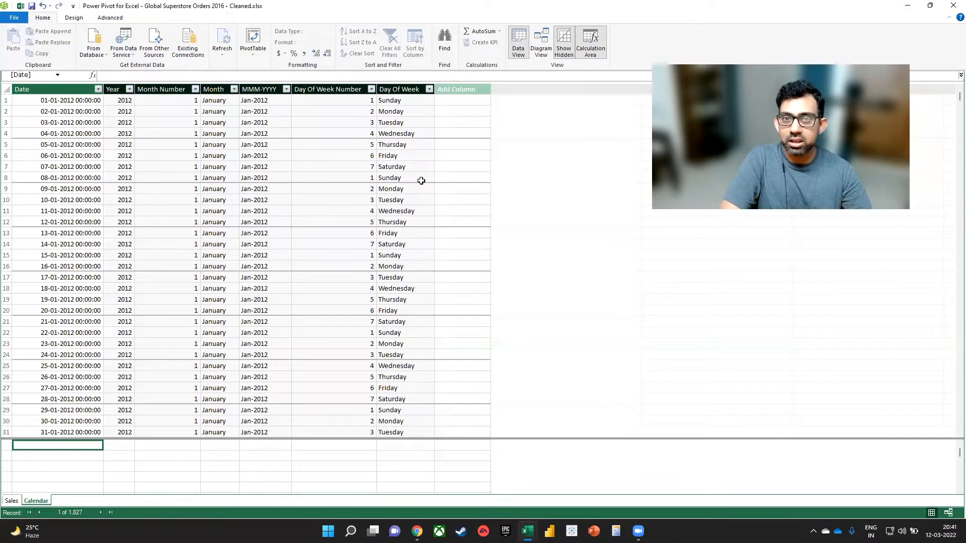
click(542, 49)
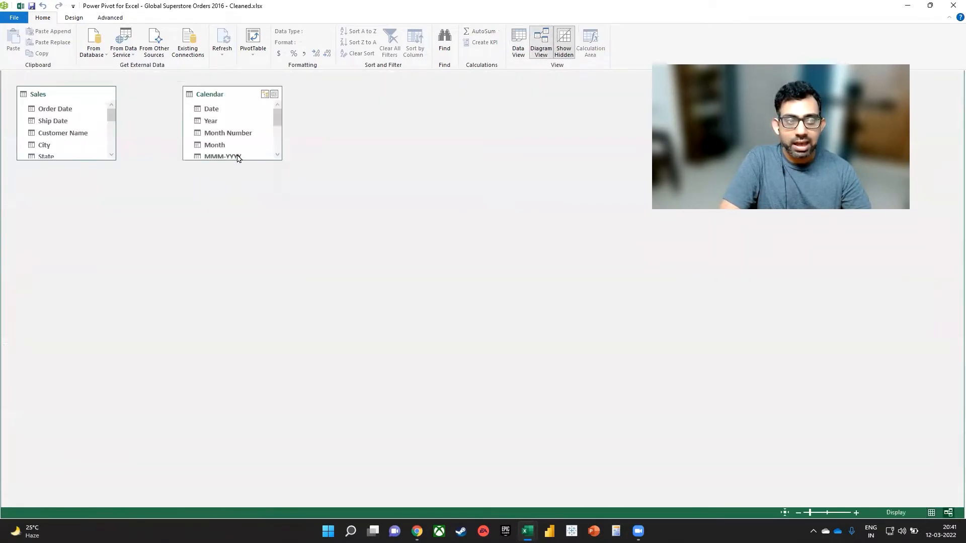
drag(233, 159, 231, 301)
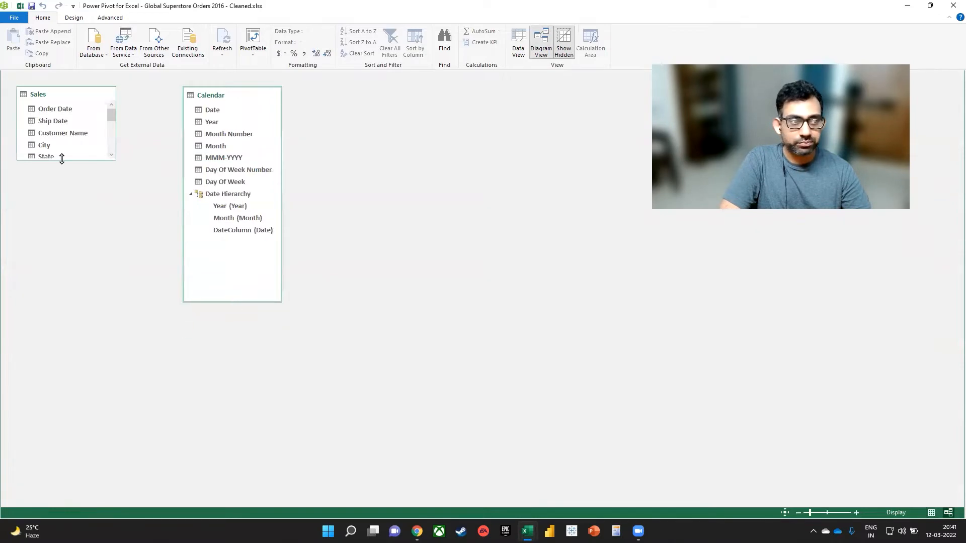
drag(60, 160, 61, 331)
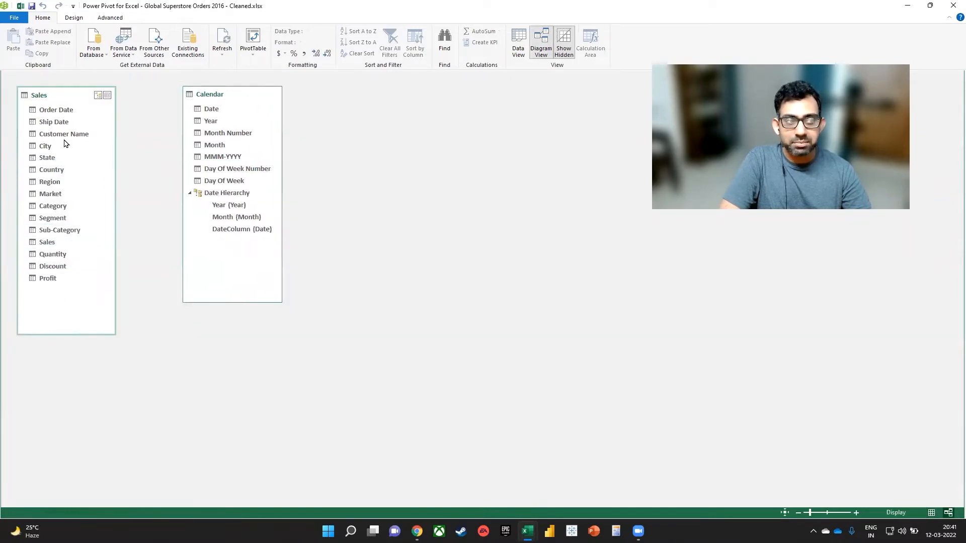
click(53, 113)
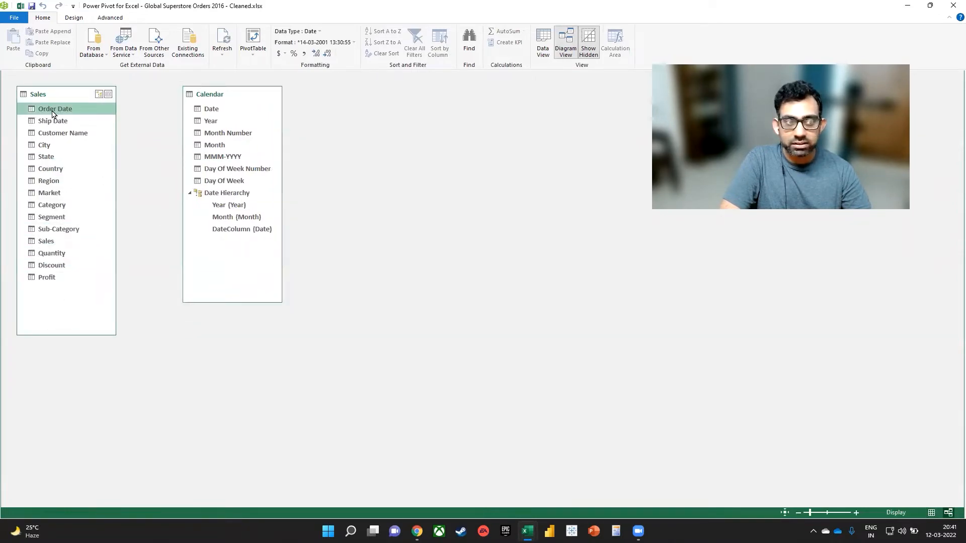
drag(52, 112, 216, 113)
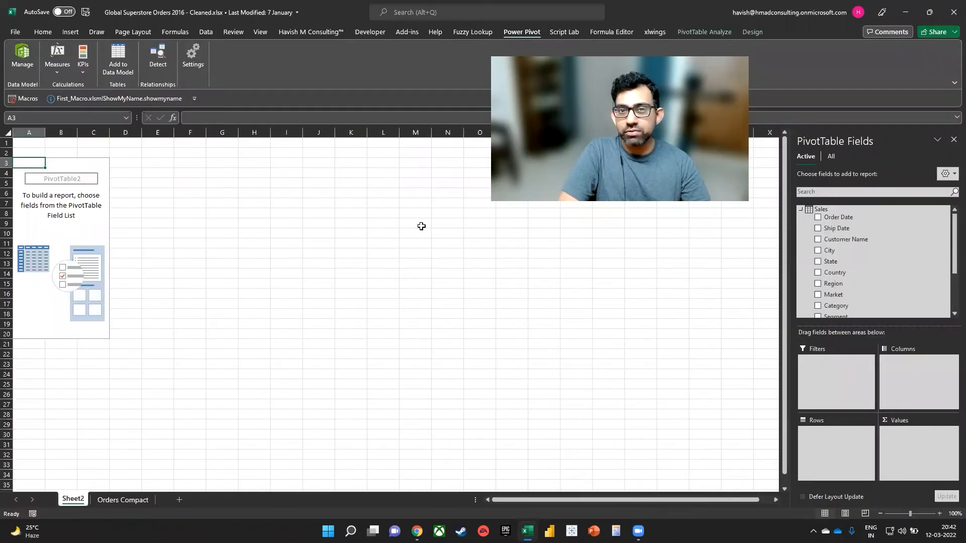
Add the Calendar table's Date Hierarchy to the PivotTable rows and the Sales table's Sales field to the values.
click(831, 158)
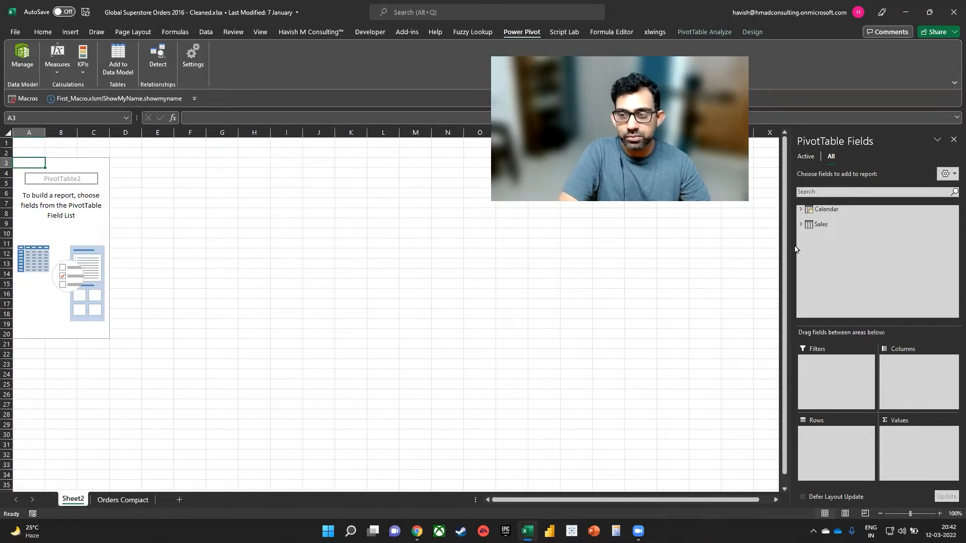
click(813, 211)
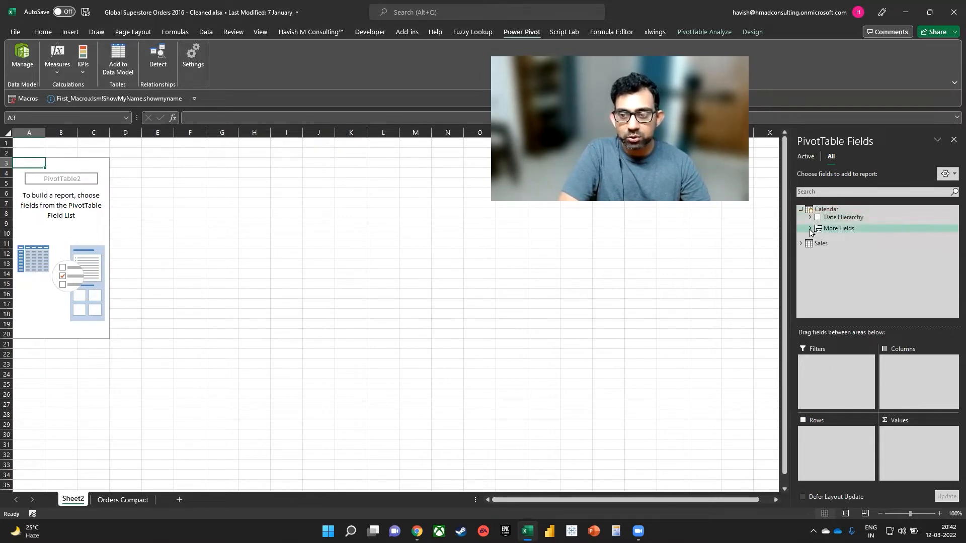
click(810, 230)
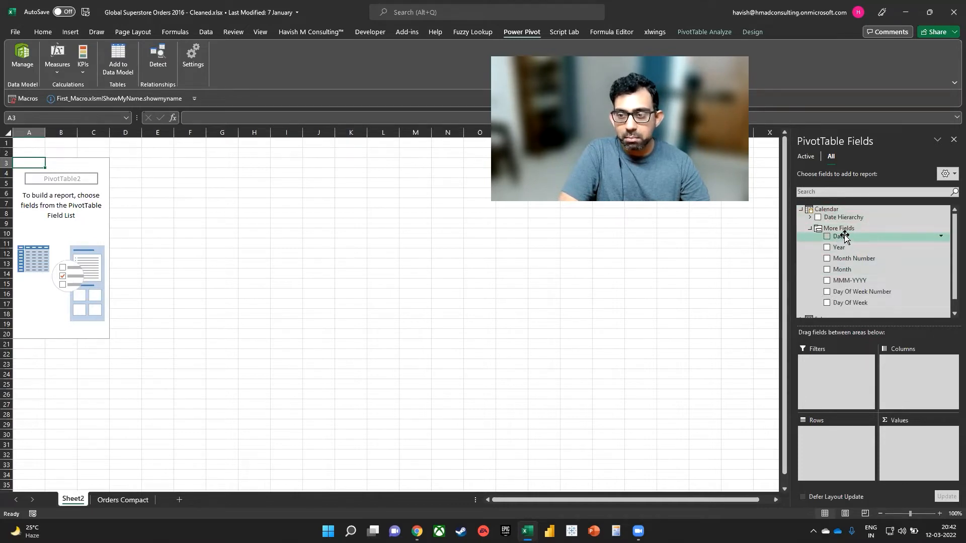
drag(835, 217, 837, 432)
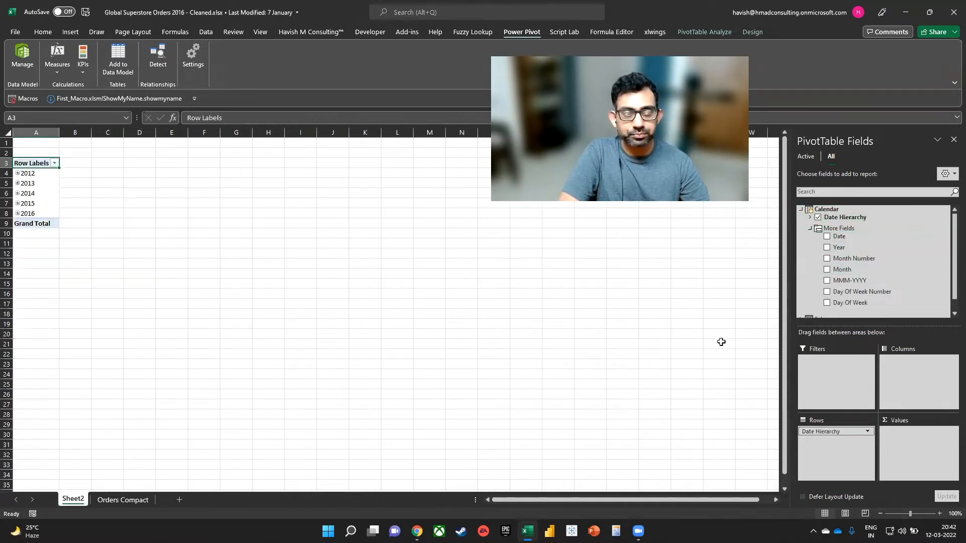
scroll(851, 302, down, 5)
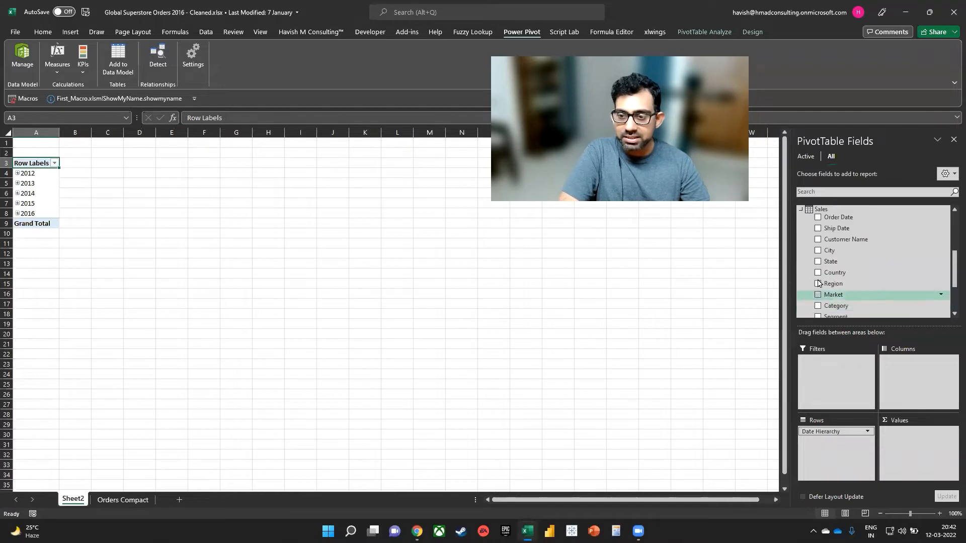
drag(848, 273, 902, 439)
click(76, 183)
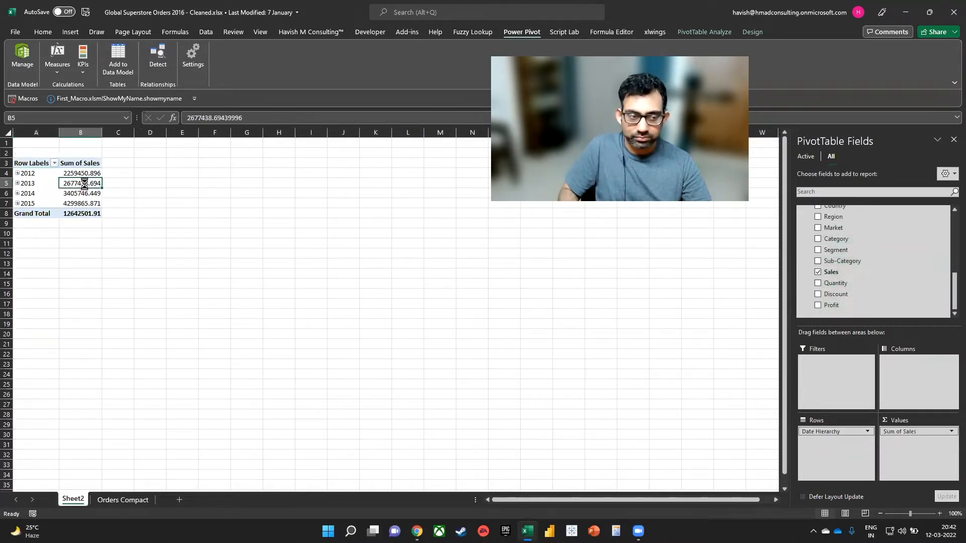
Display the Sum of Sales values without decimals and expand the year 2012 into its months.
scroll(75, 183, up, 3)
drag(118, 193, 118, 250)
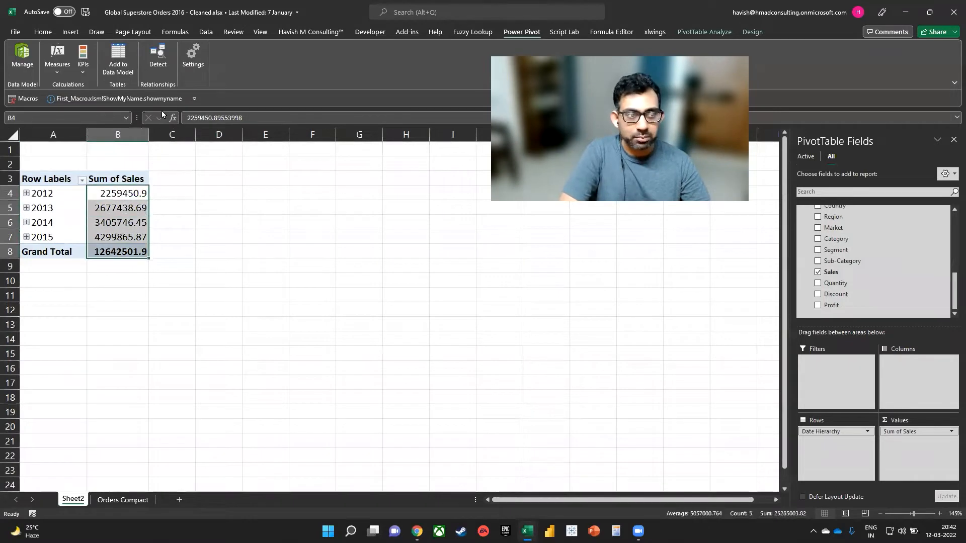
click(42, 31)
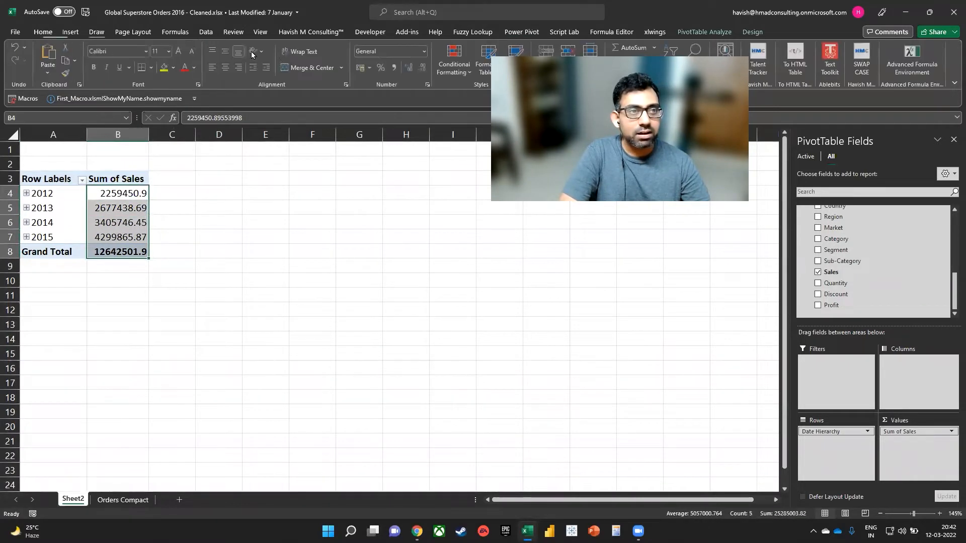
click(420, 68)
click(102, 206)
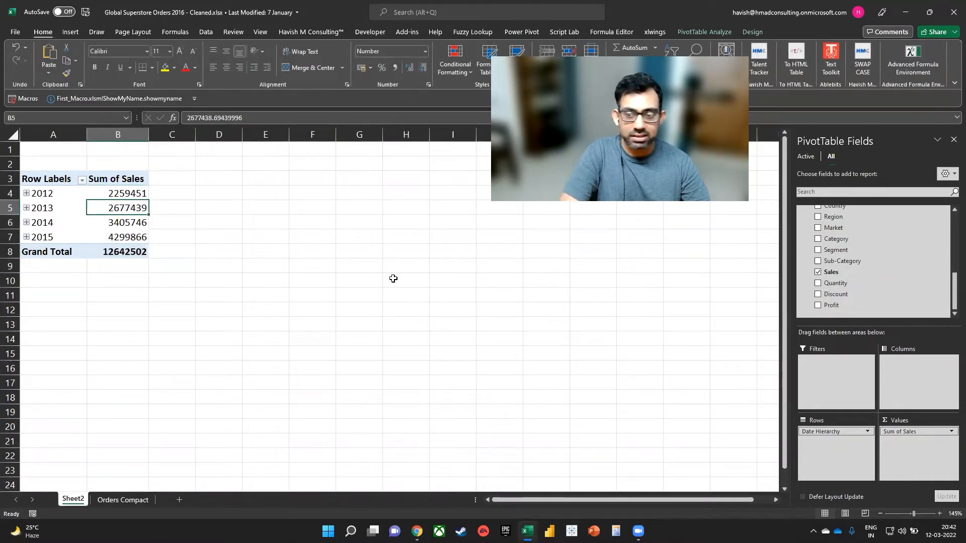
click(27, 193)
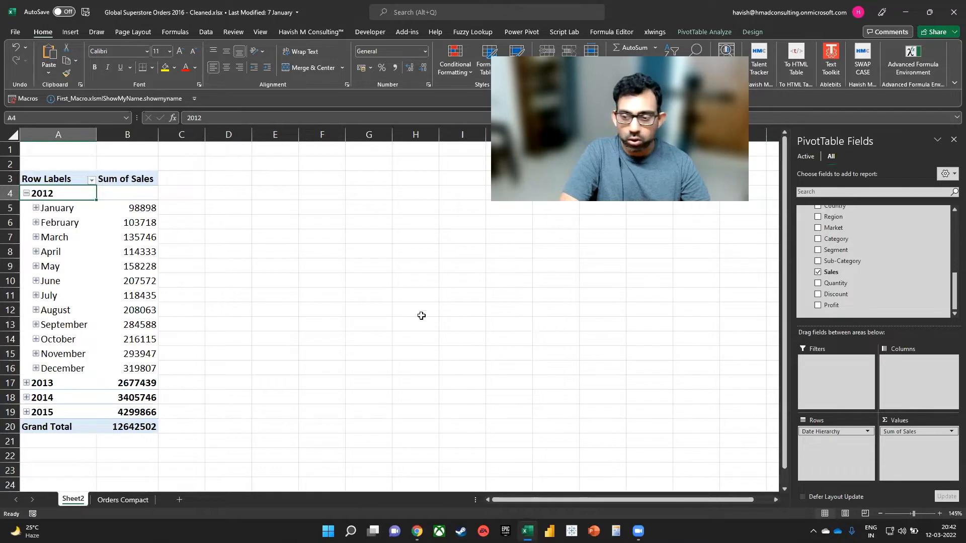
Replace the Date Hierarchy in the PivotTable rows with the Calendar fields Year and Month.
scroll(850, 260, up, 10)
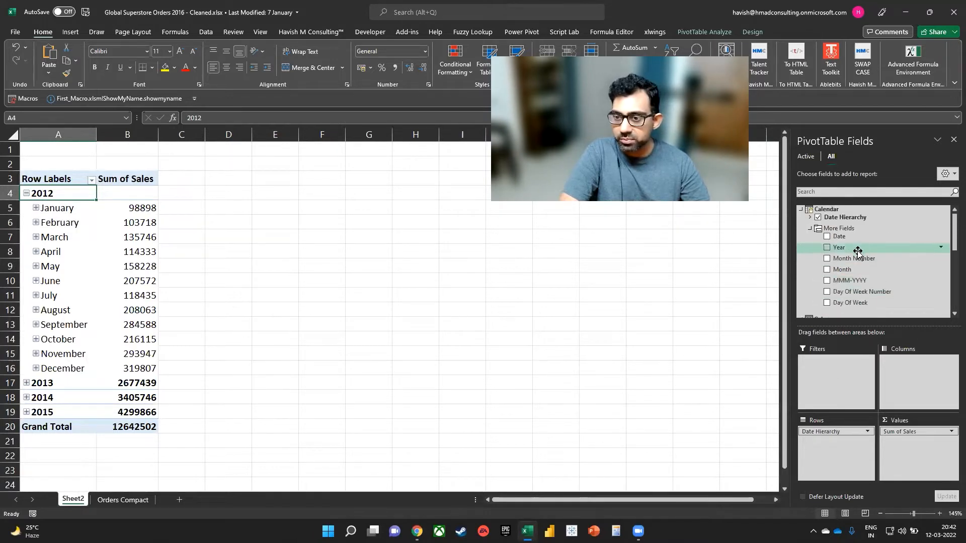
drag(835, 432, 755, 345)
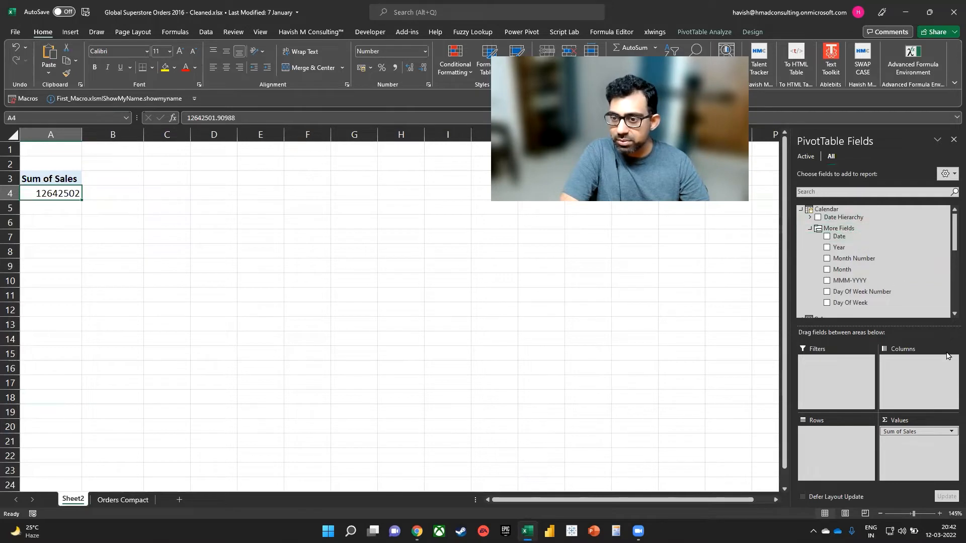
drag(845, 248, 828, 438)
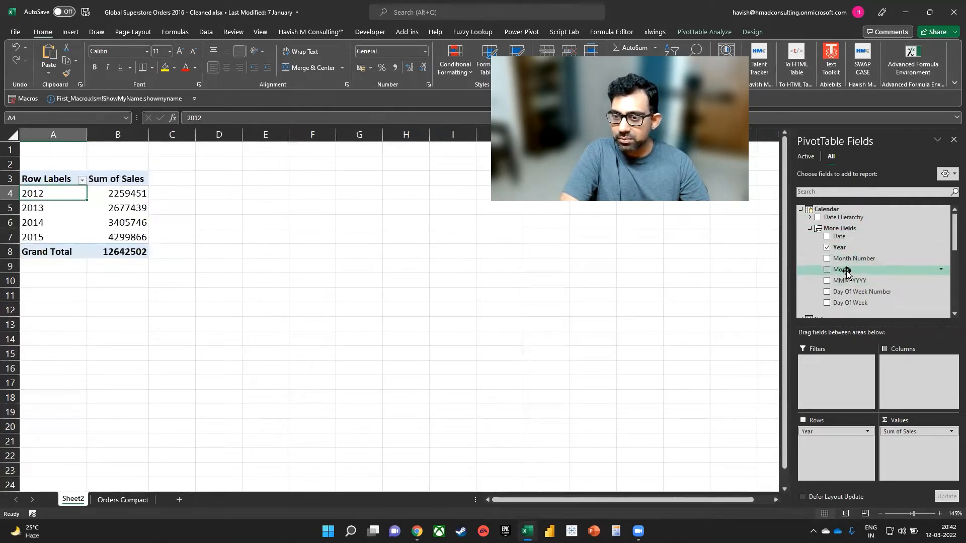
drag(849, 272, 837, 450)
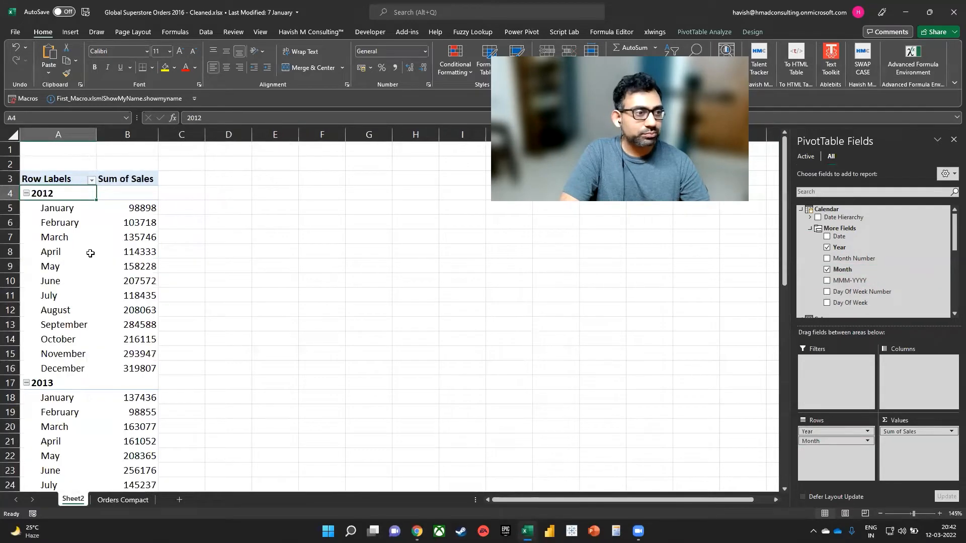
click(133, 222)
Add Sales to the PivotTable values a second time and show it as a running total with Month as base field.
scroll(860, 267, down, 5)
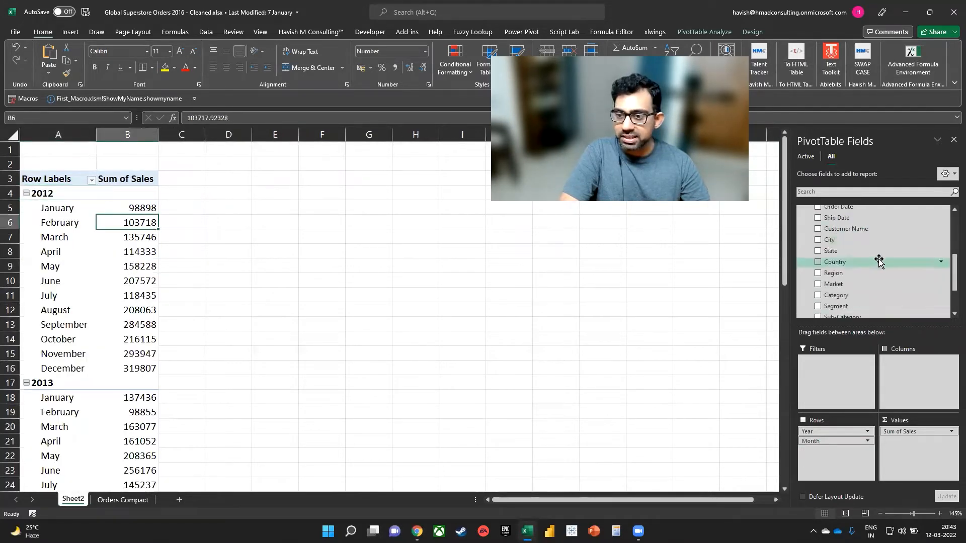
drag(860, 271, 892, 450)
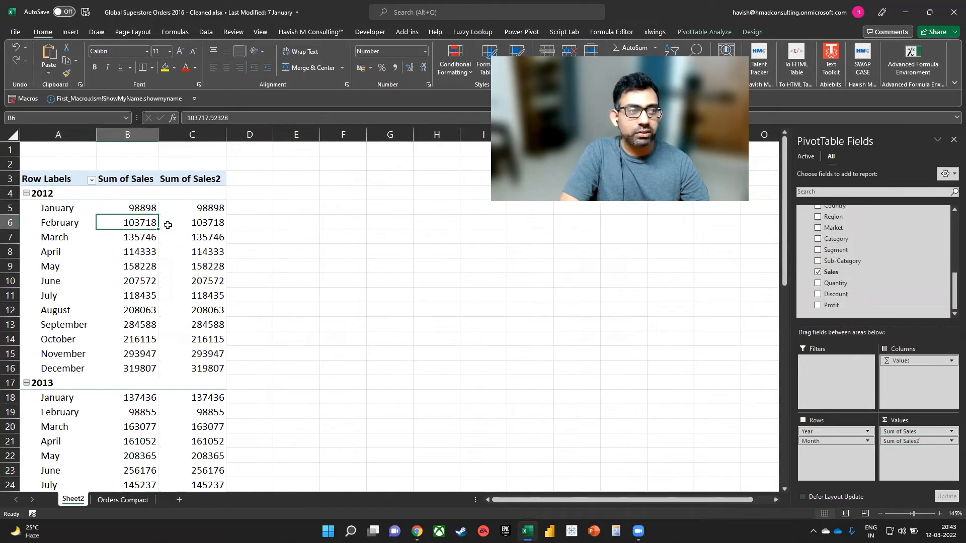
right_click(201, 212)
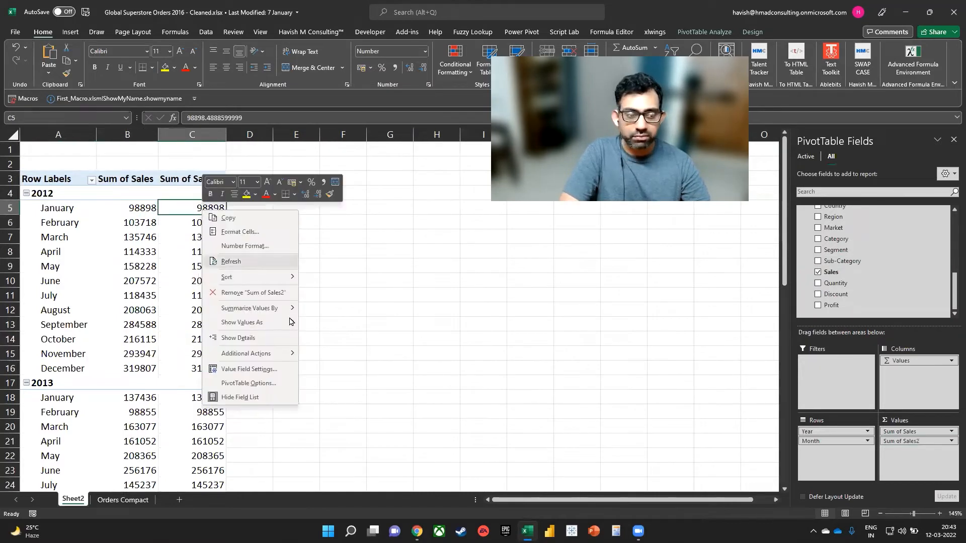
mouse_move(289, 322)
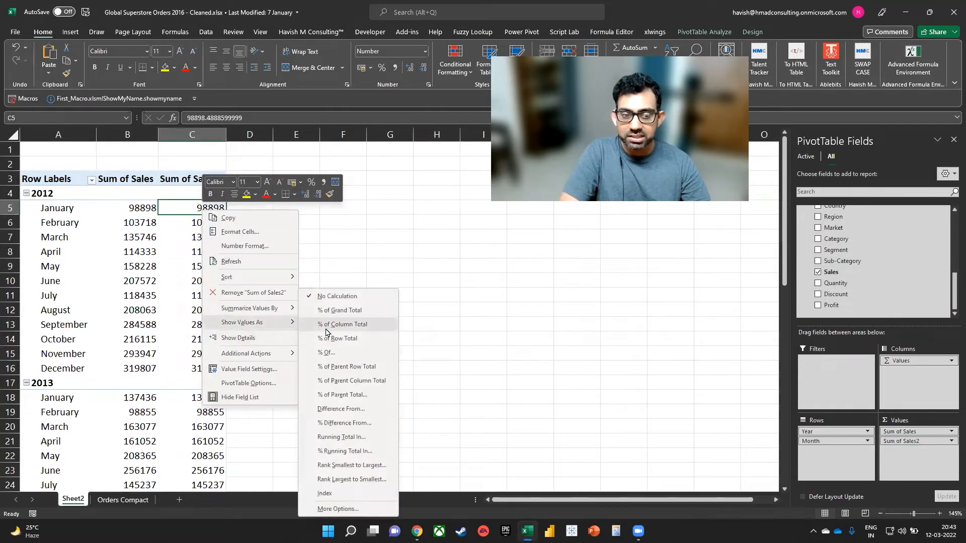
click(349, 438)
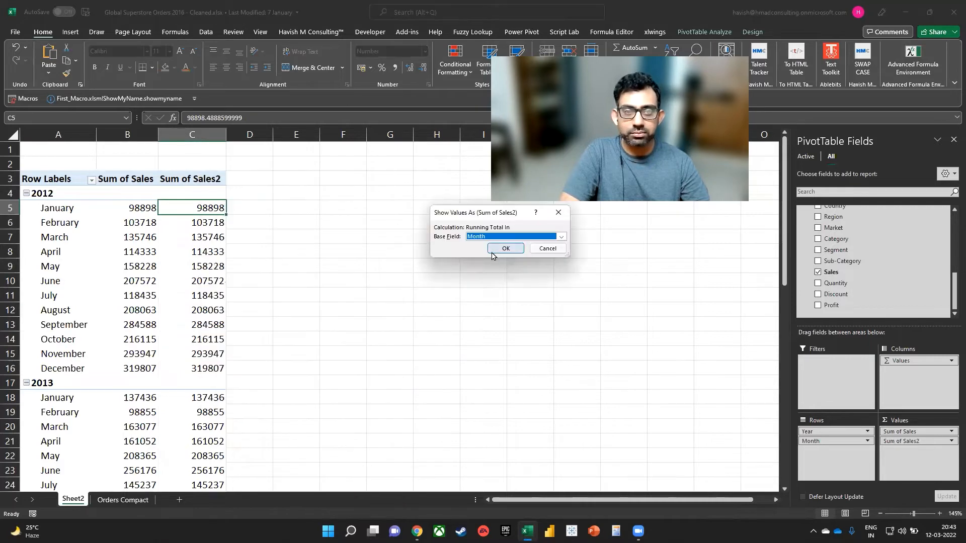
click(505, 249)
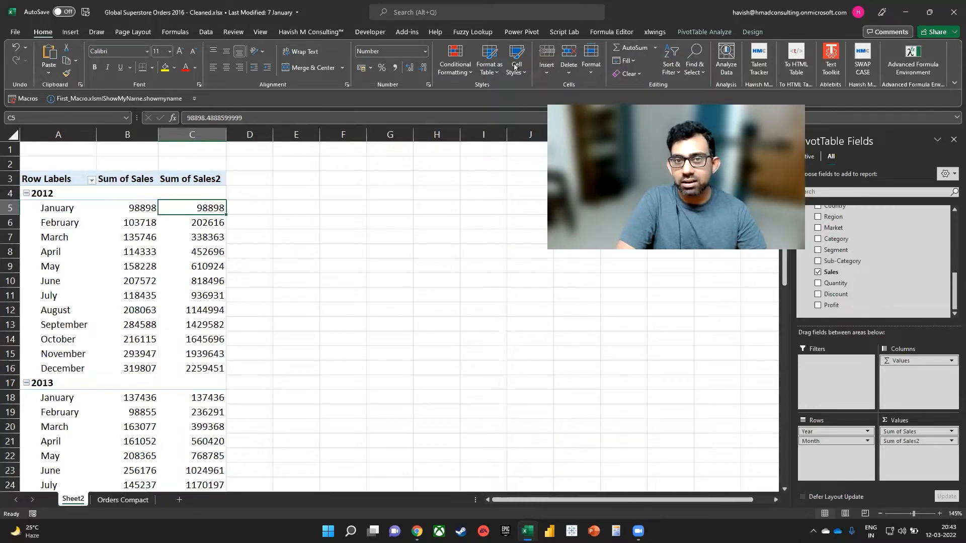
Create a new Power Pivot measure in the Sales table and name it "YTD as per FY".
click(506, 33)
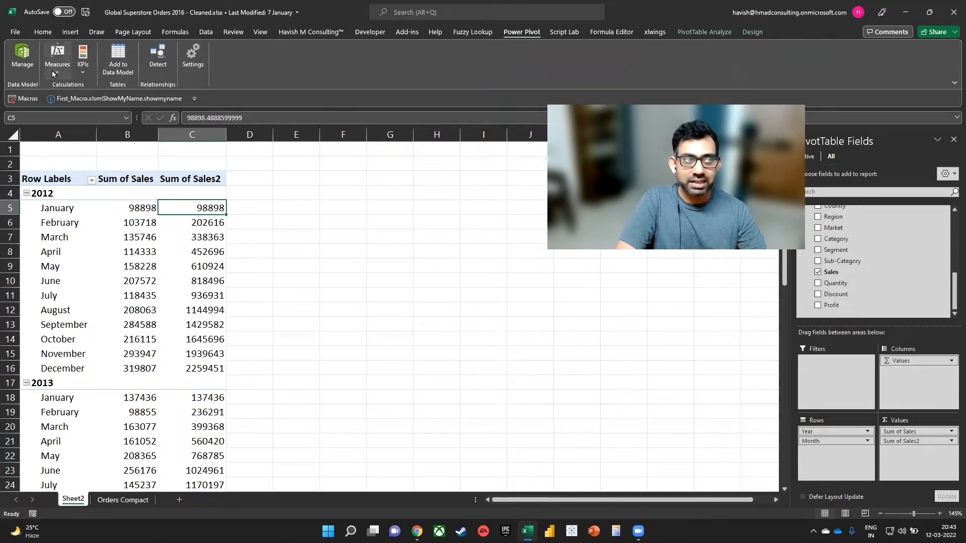
click(54, 72)
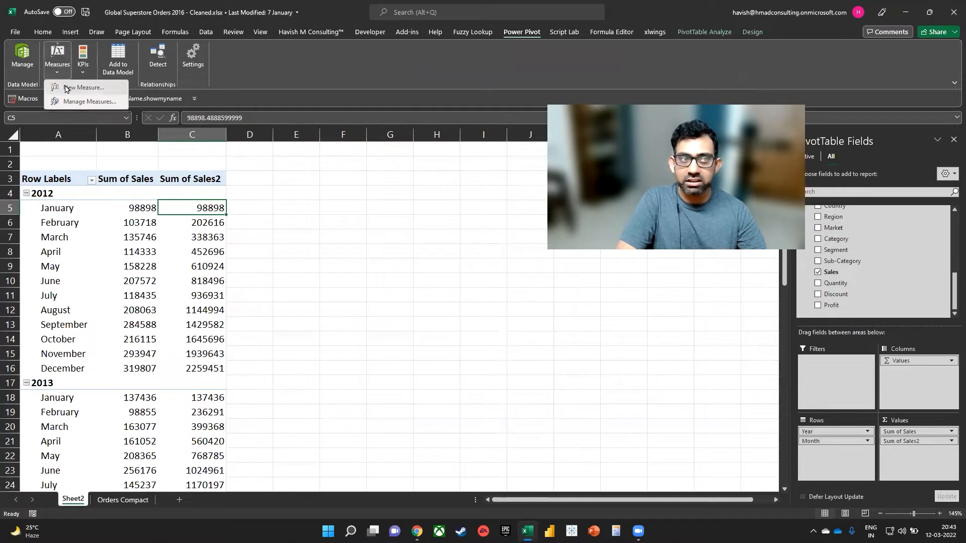
click(65, 86)
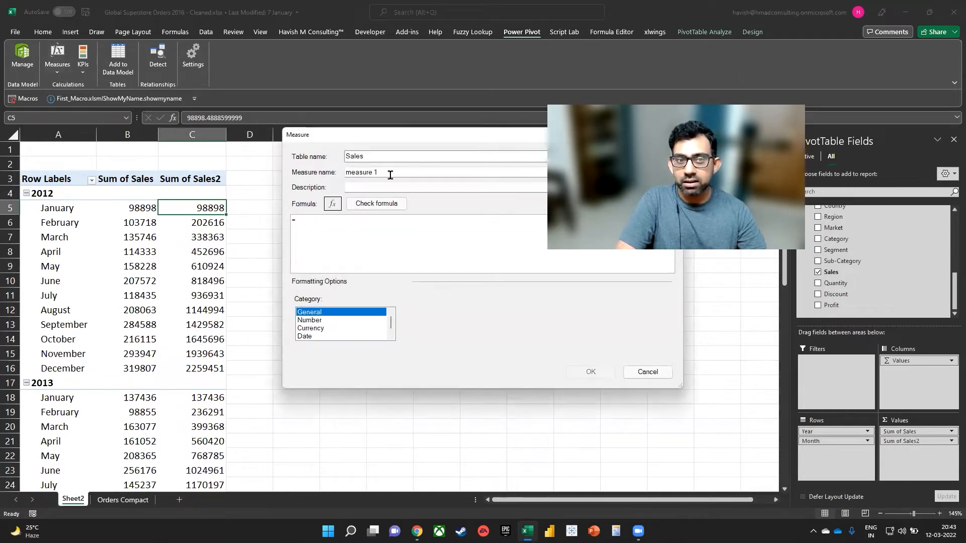
drag(390, 173, 345, 173)
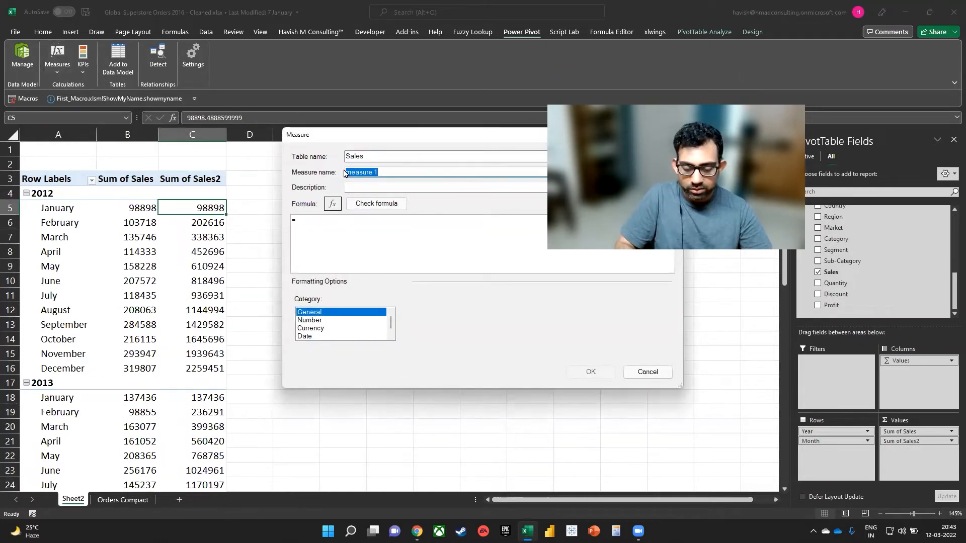
text(YTD)
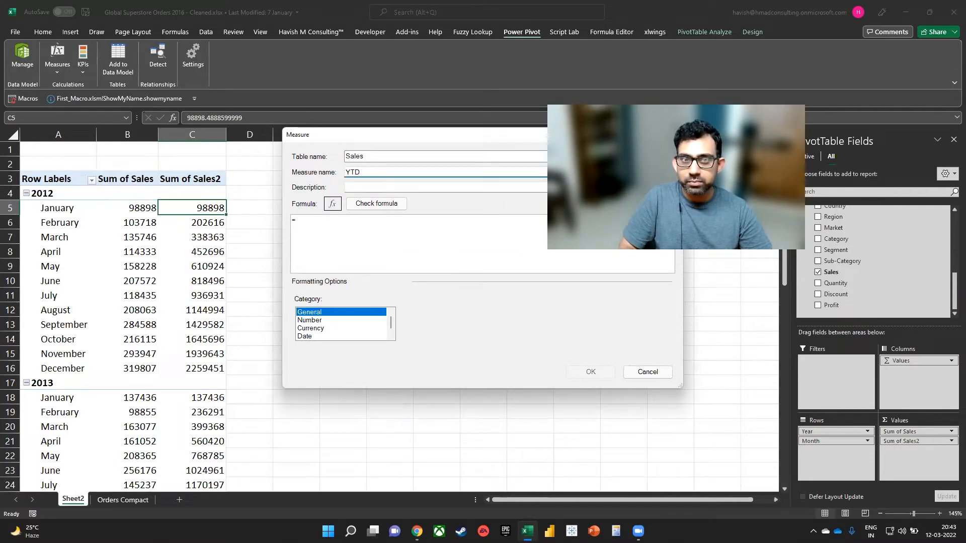
text(as per )
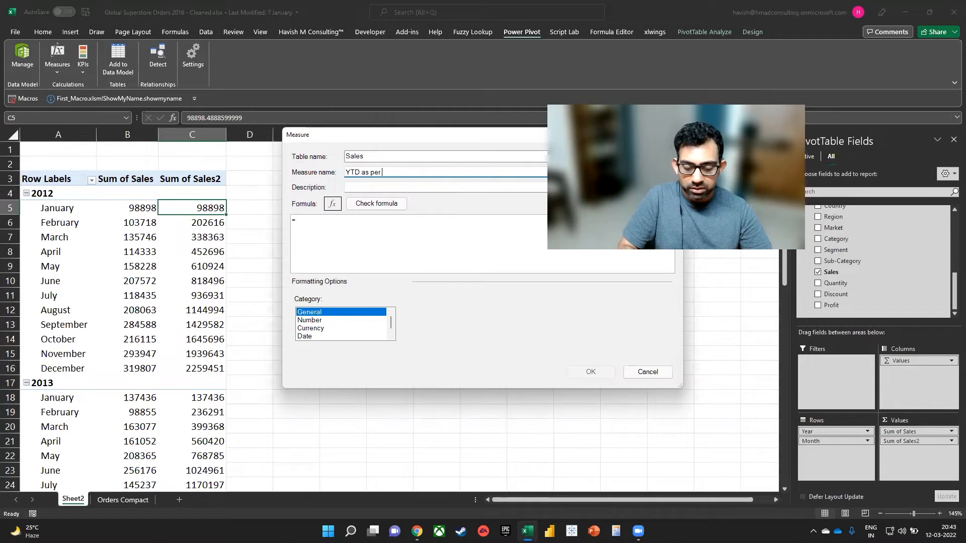
text(FY)
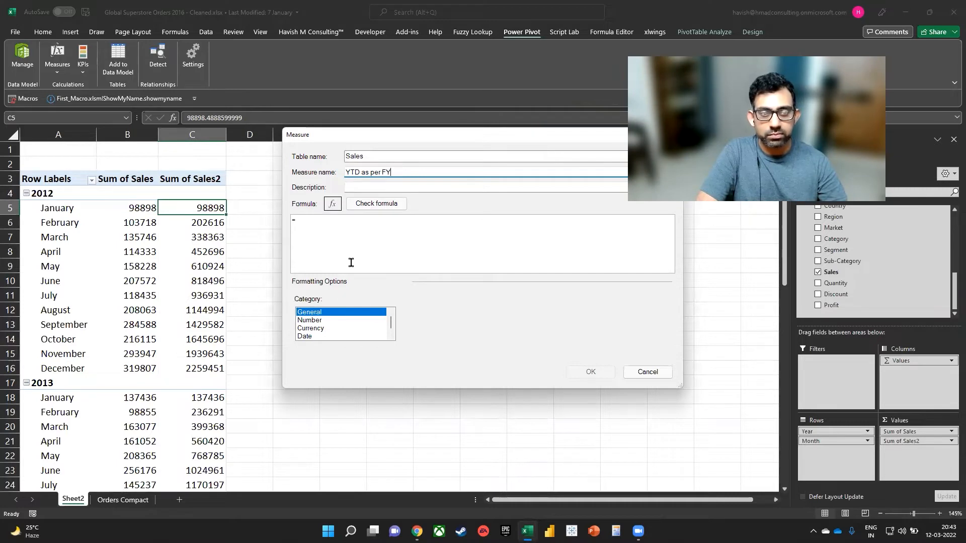
Begin the measure's formula with the TOTALYTD function.
click(340, 227)
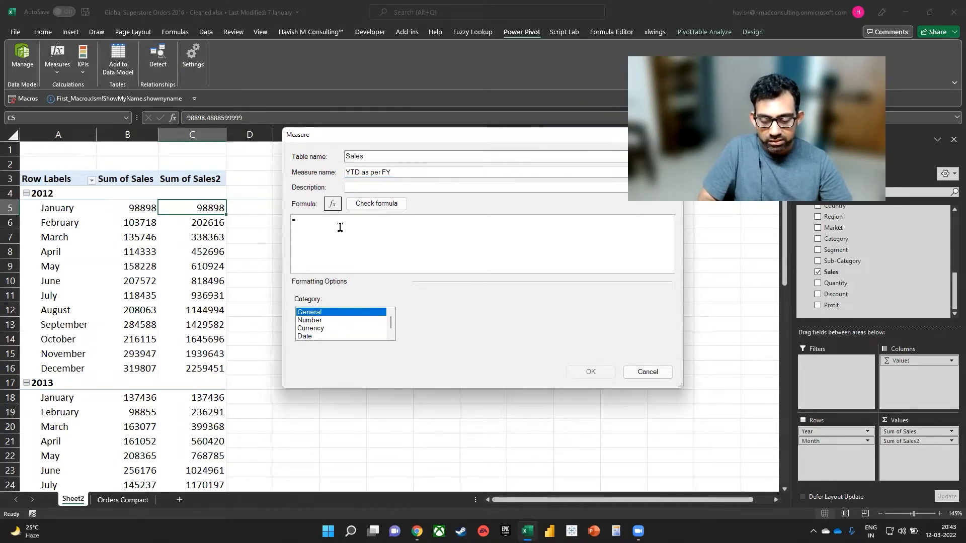
text(top)
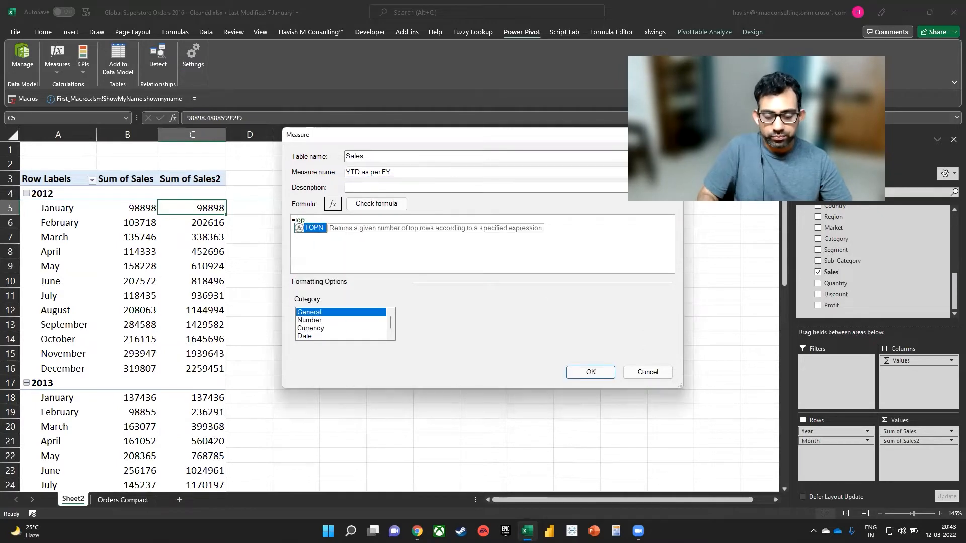
key(BackSpace)
text(t)
key(Down)
key(Down)
key(Tab)
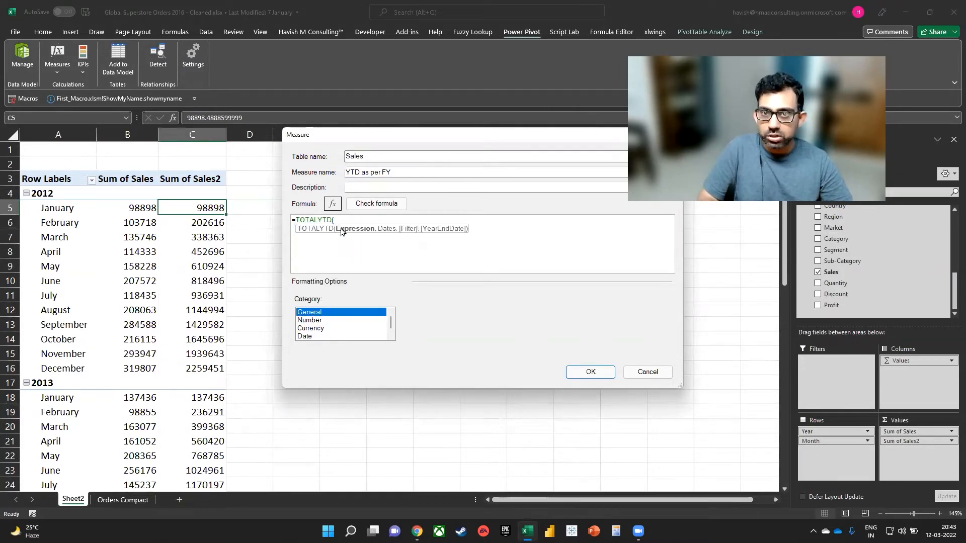
Enter SUM(Sales[Sales]) as the expression argument of the TOTALYTD formula.
key(BackSpace)
text(SUM()
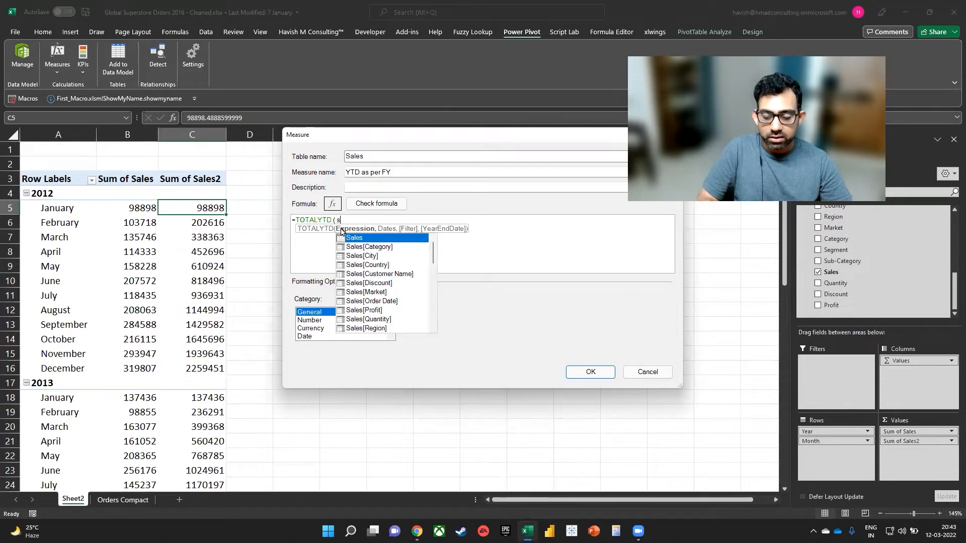
key(BackSpace)
text(()
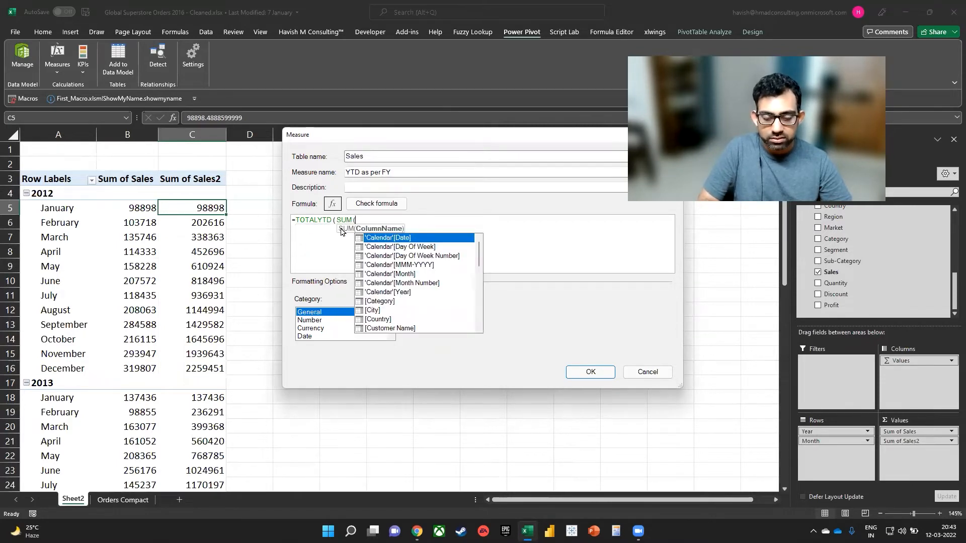
text( sale)
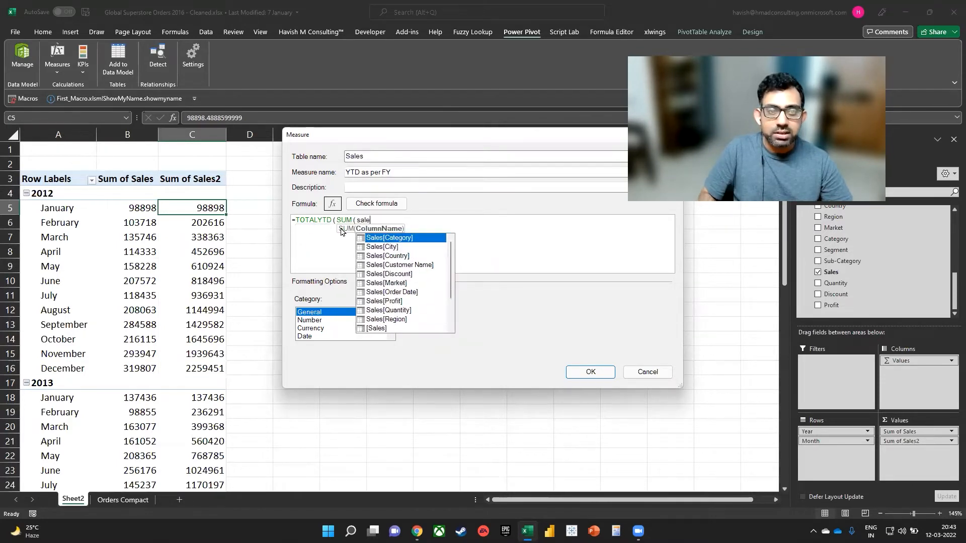
text(s)
key(Down)
key(Down)
key(Down)
key(Down)
key(Down)
key(Down)
key(Down)
key(Down)
key(Down)
key(Down)
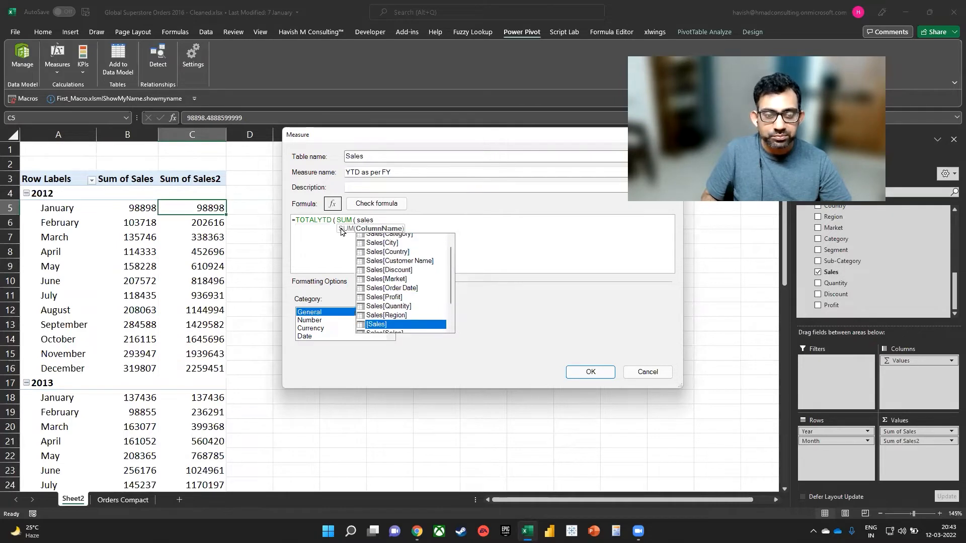
key(Tab)
text(), )
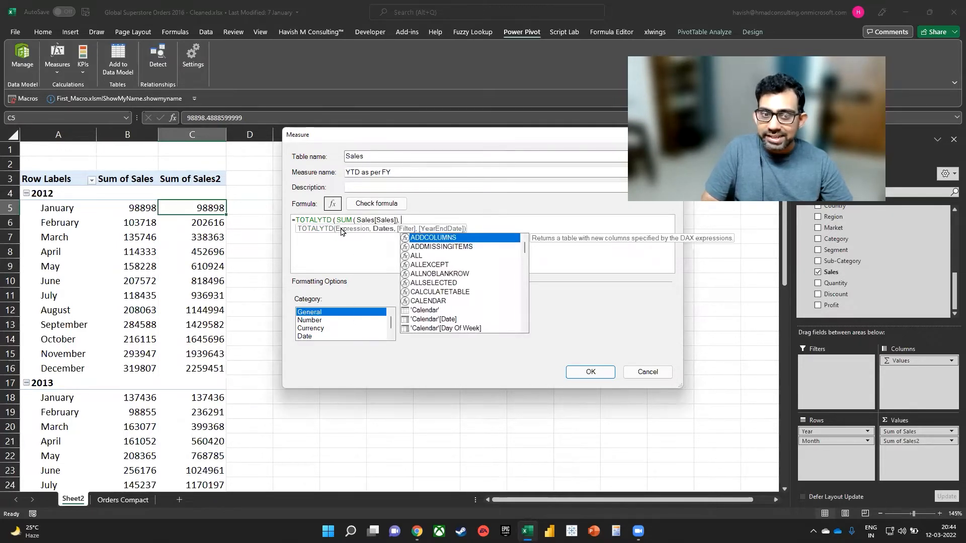
Complete the formula with 'Calendar'[Date] and the year-end date "03/31", check it for errors and save the measure.
text(date)
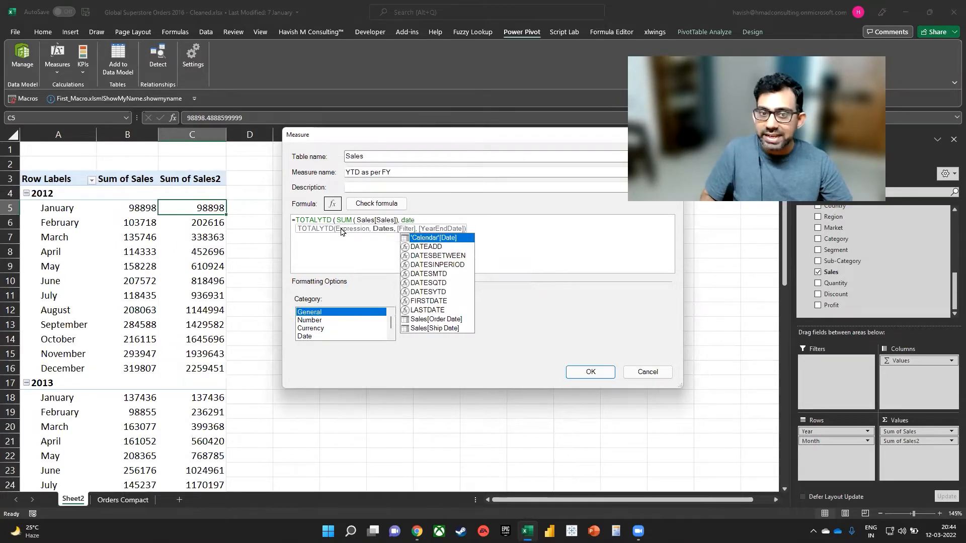
key(Tab)
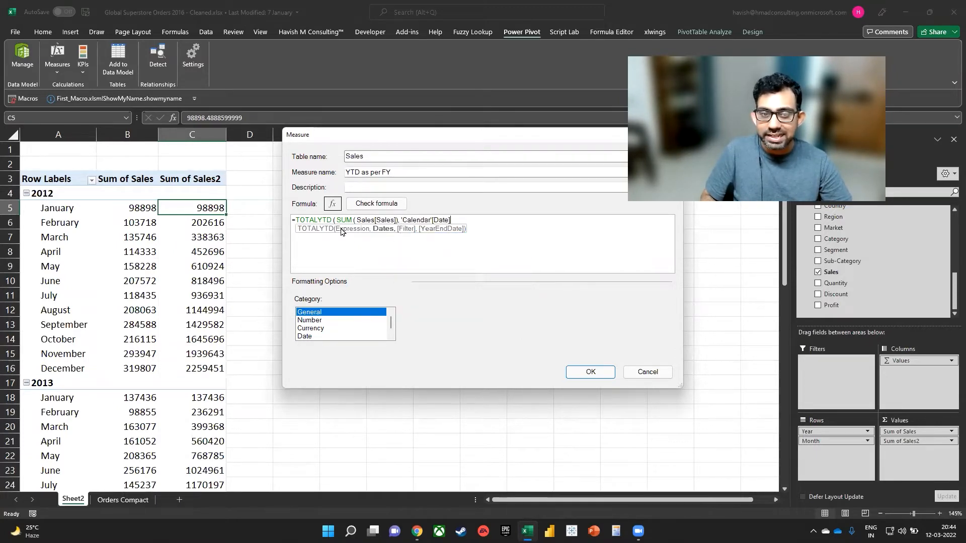
text(, )
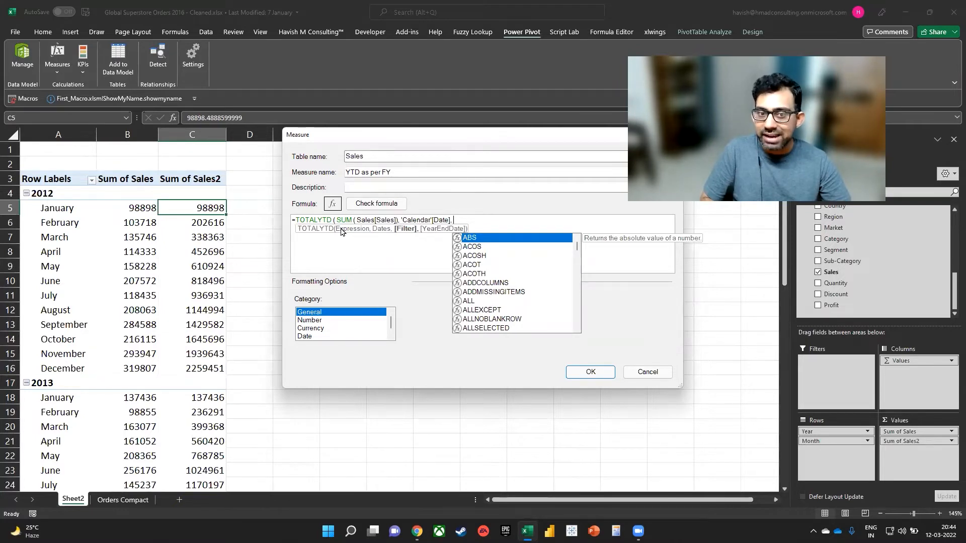
text("03/31)
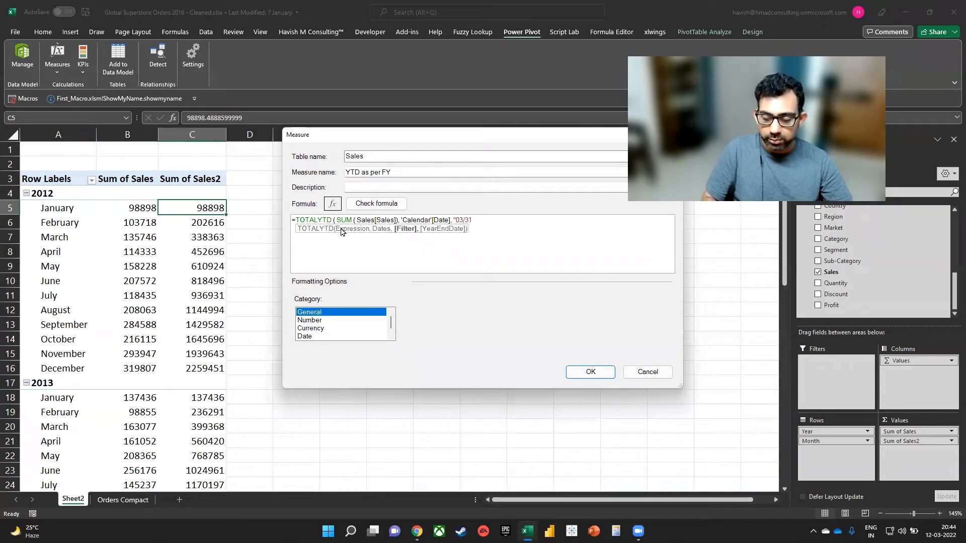
text(" ))
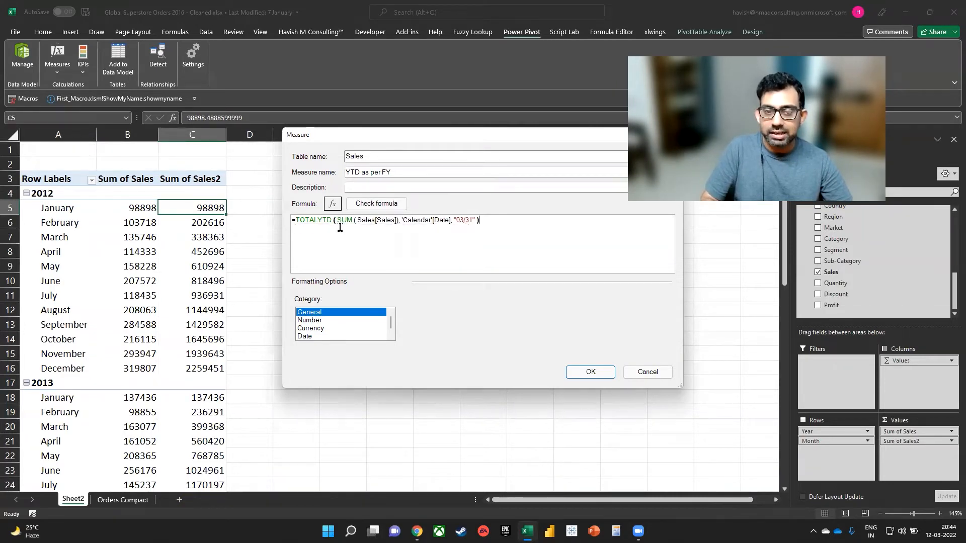
click(377, 204)
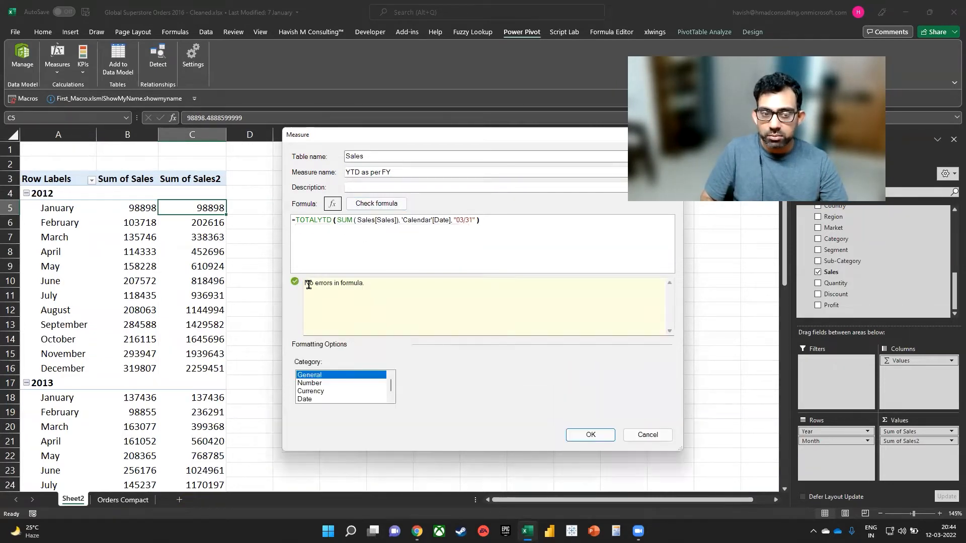
click(580, 435)
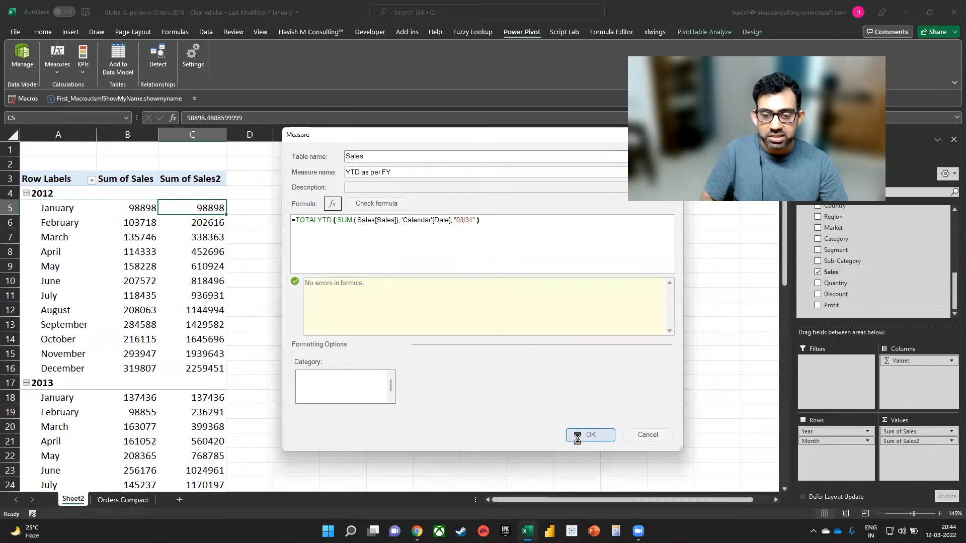
Fill the January to March 2012 values in the YTD as per FY column with light blue.
mouse_move(230, 272)
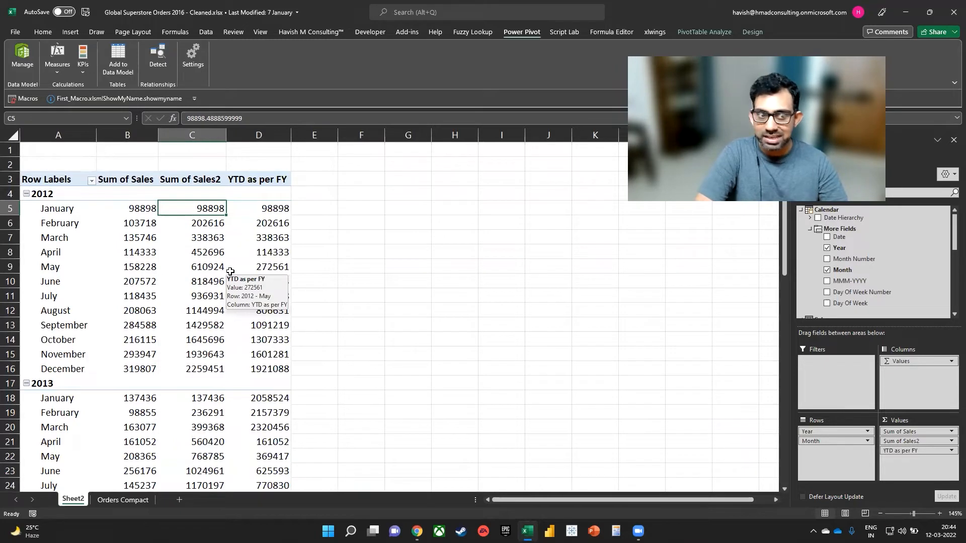
drag(191, 204, 197, 372)
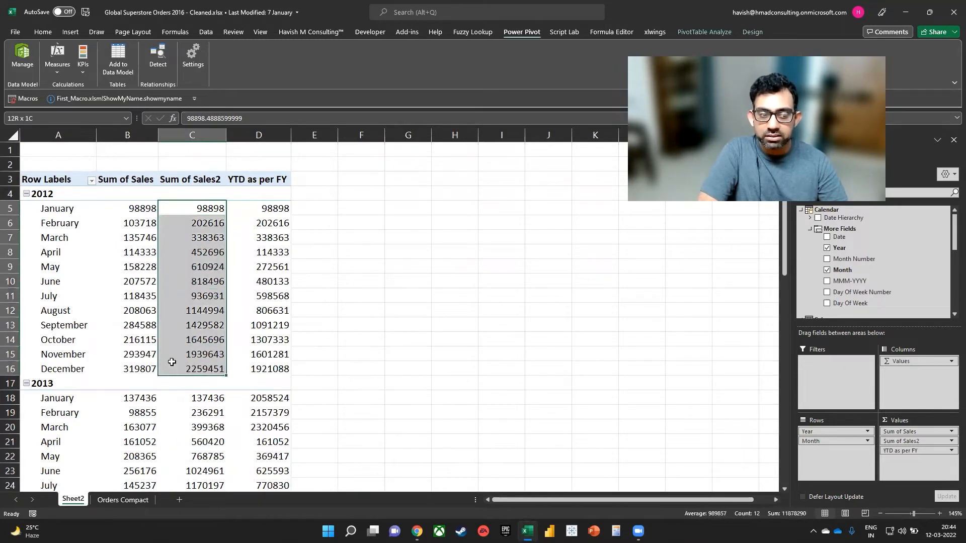
mouse_move(216, 348)
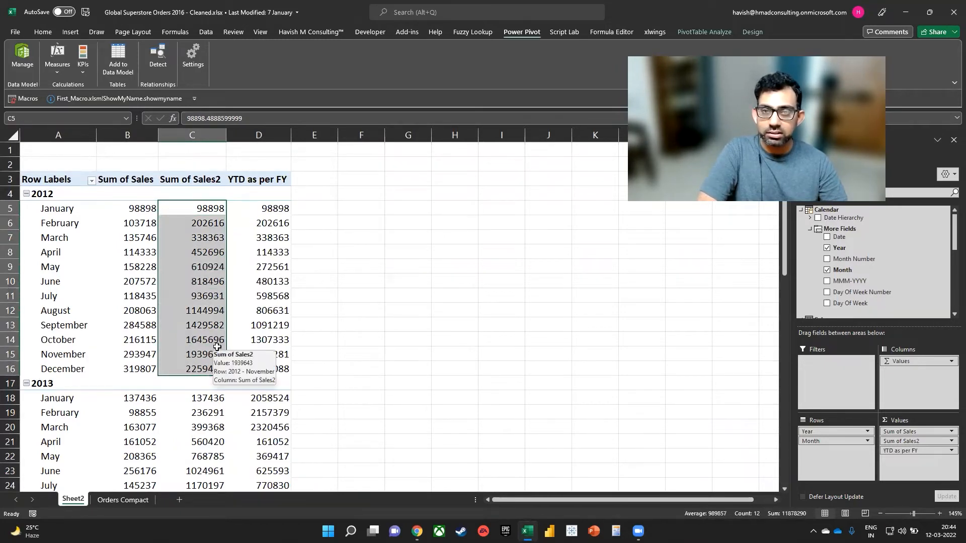
drag(256, 208, 254, 233)
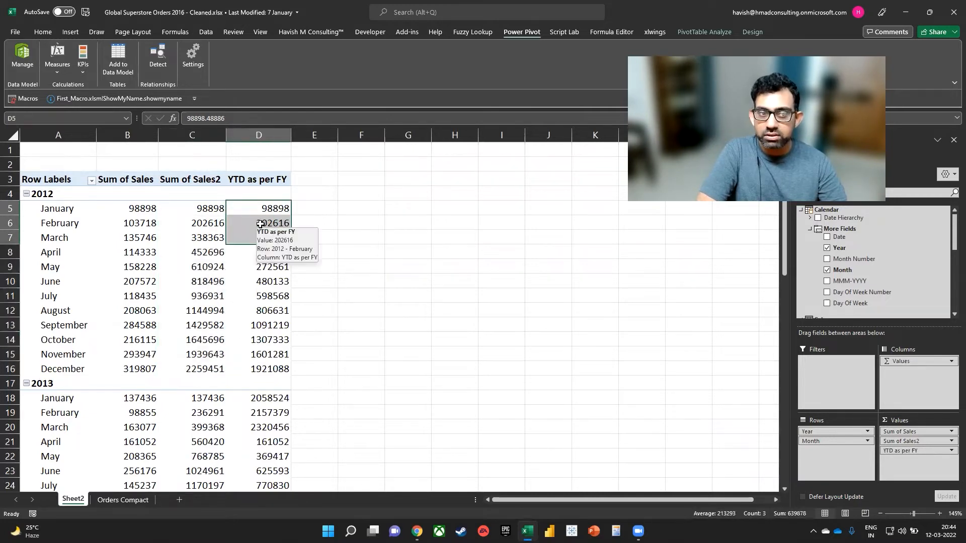
click(42, 32)
click(174, 67)
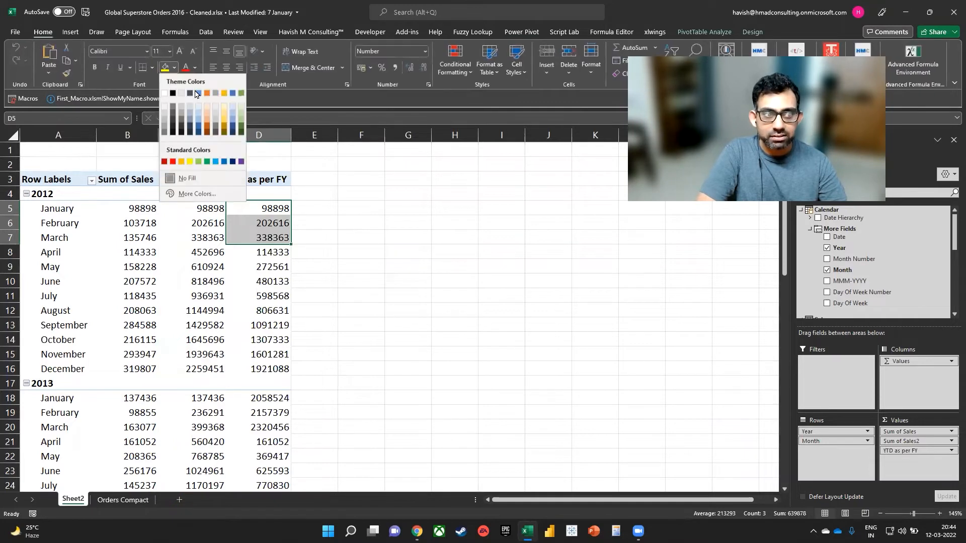
click(231, 110)
Fill the April 2012 to March 2013 values in the YTD as per FY column with light gold.
drag(274, 252, 277, 428)
click(173, 68)
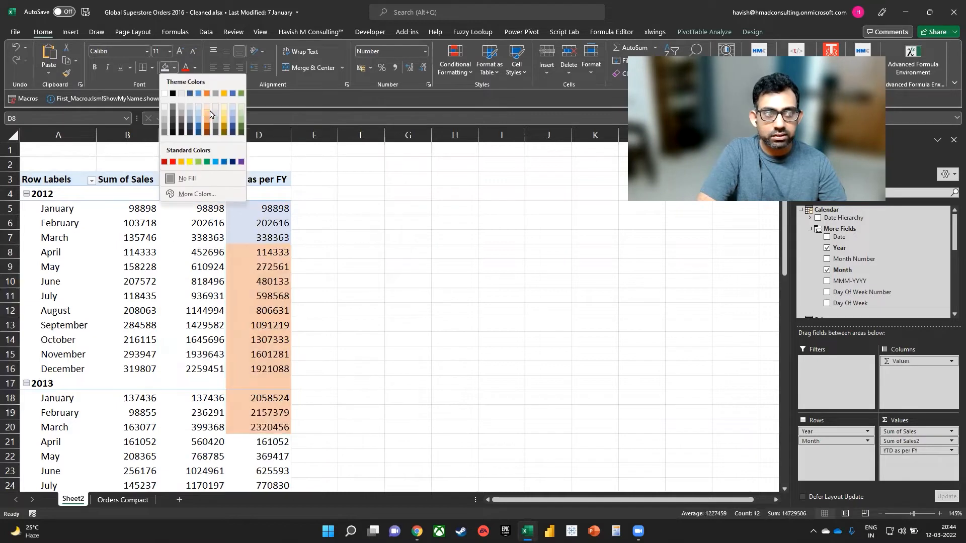
click(220, 115)
Review how the YTD as per FY values accumulate and restart across the financial years.
drag(258, 204, 255, 235)
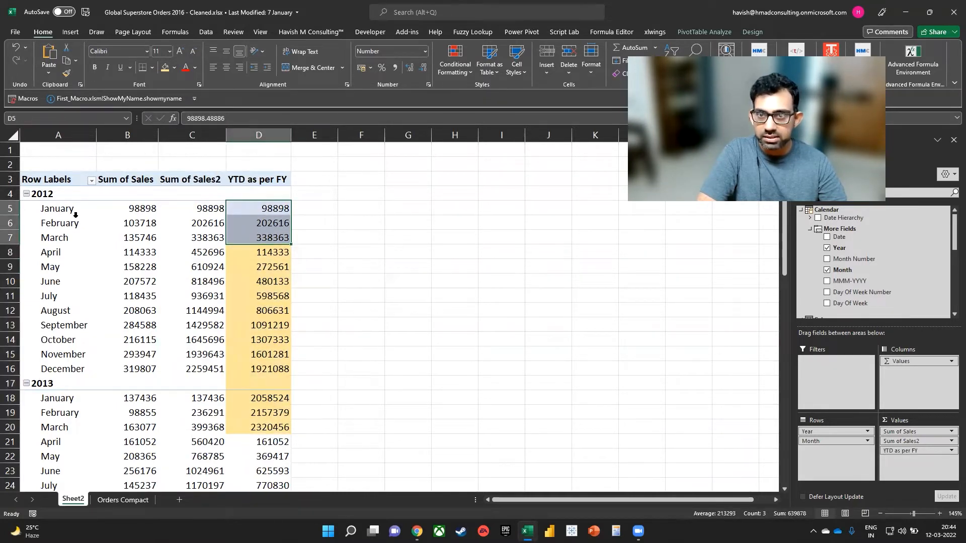
click(242, 252)
click(240, 426)
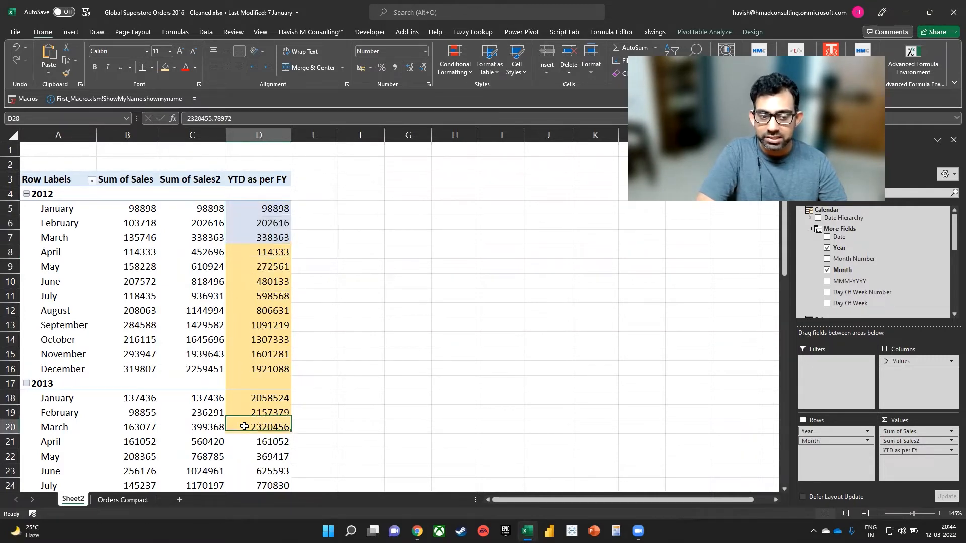
scroll(251, 358, down, 3)
scroll(251, 354, down, 1)
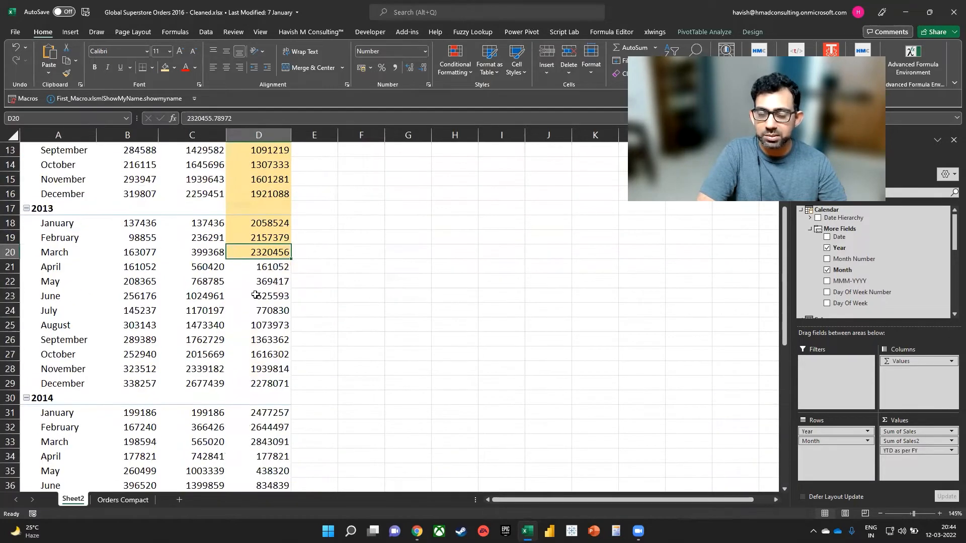
scroll(255, 294, up, 4)
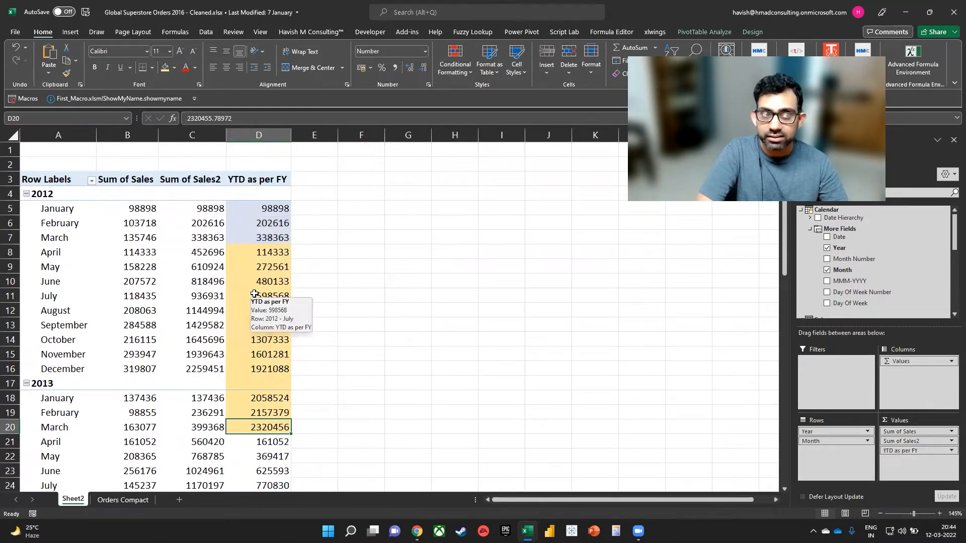
Locate the YTD as per FY measure among the Sales table's PivotTable fields.
click(406, 247)
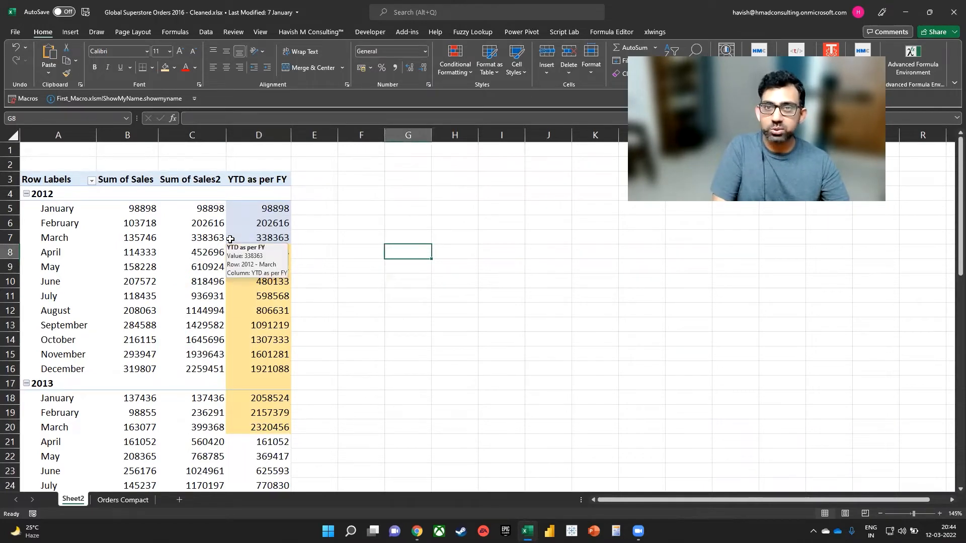
click(230, 239)
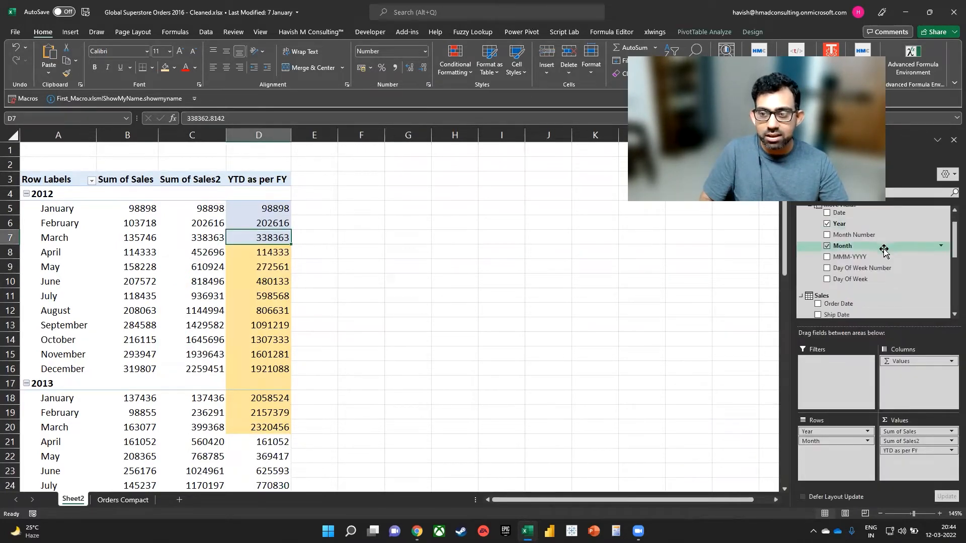
scroll(884, 250, down, 8)
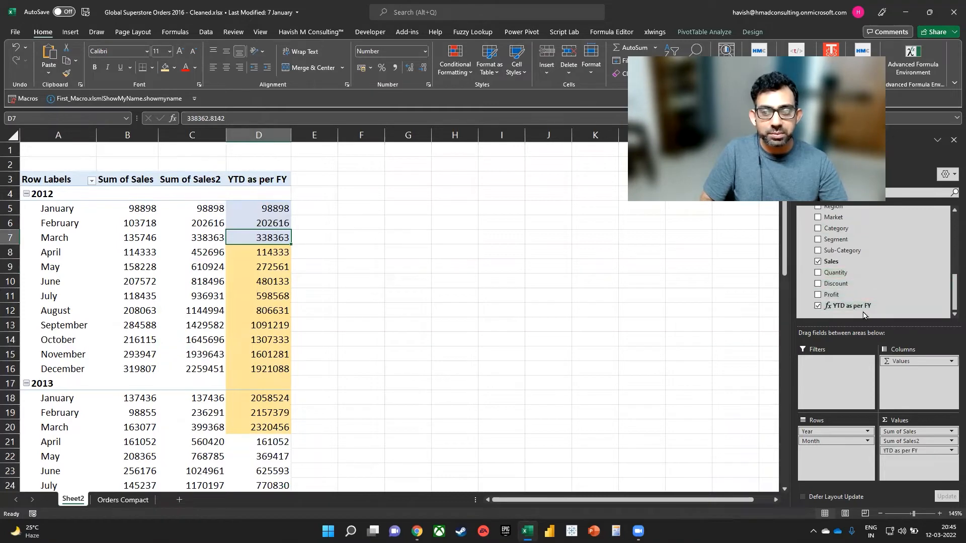
key(ctrl)
key(ctrl)
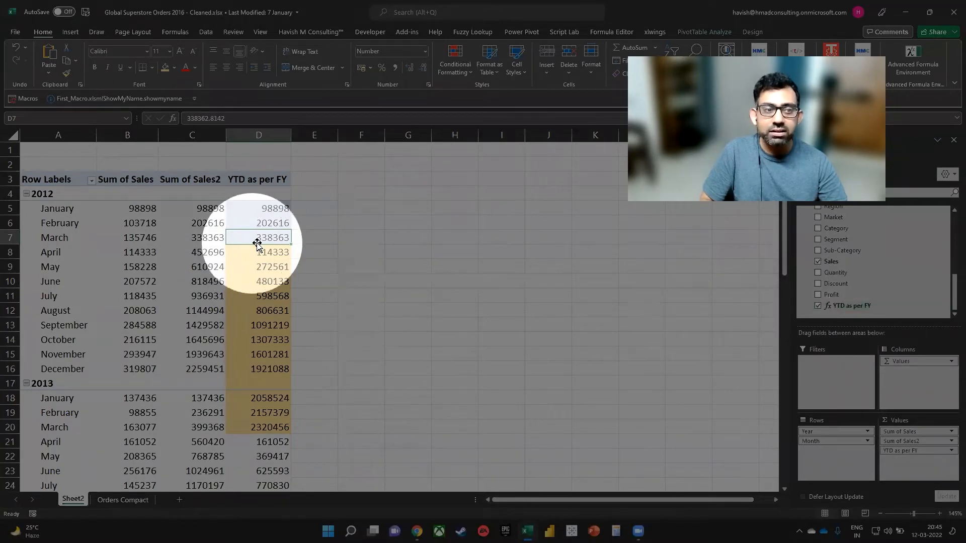
mouse_move(256, 238)
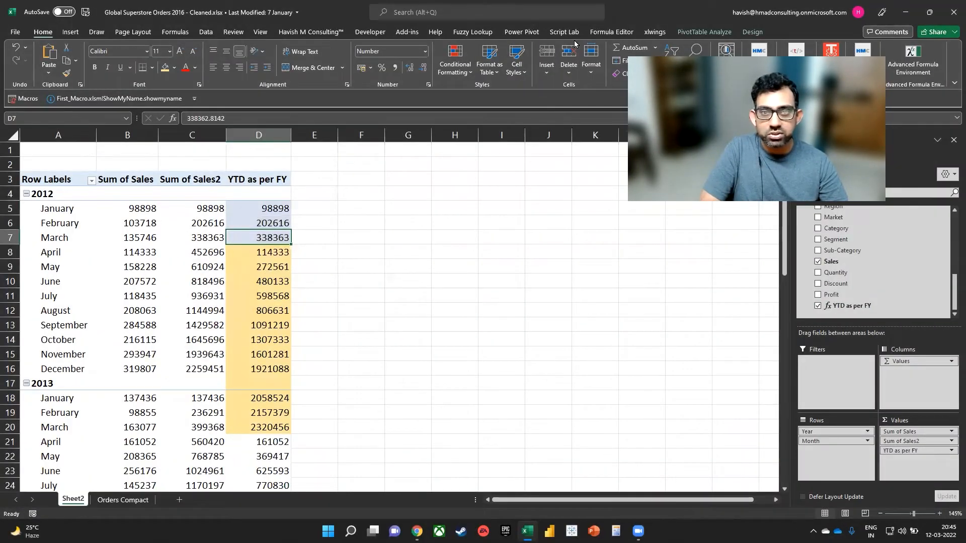
Open the YTD as per FY measure from Manage Measures, review its formula and close it without changes.
click(521, 32)
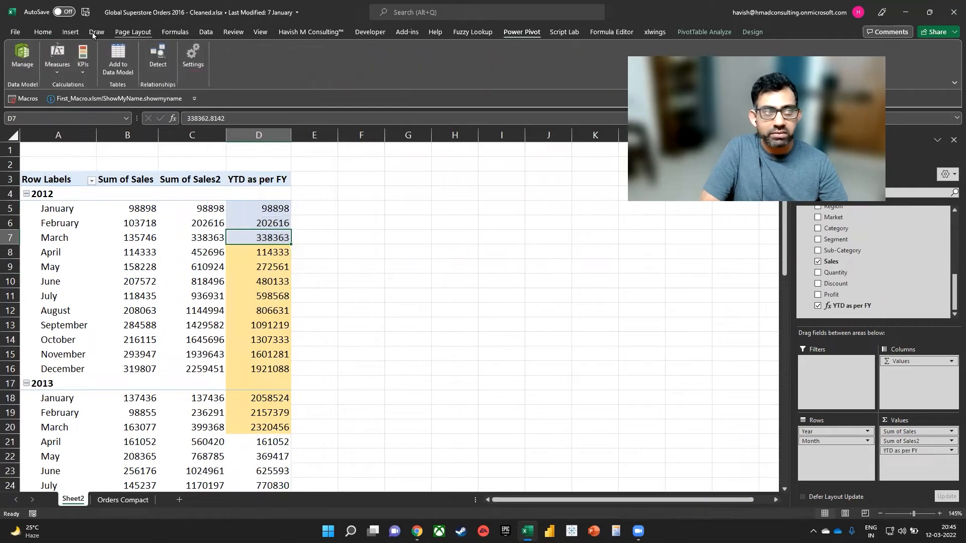
click(57, 60)
click(66, 102)
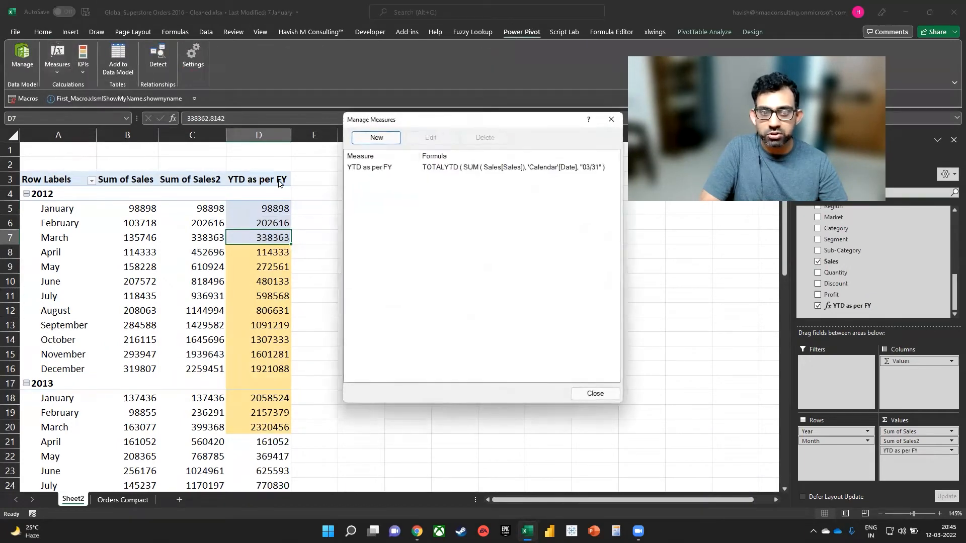
click(372, 170)
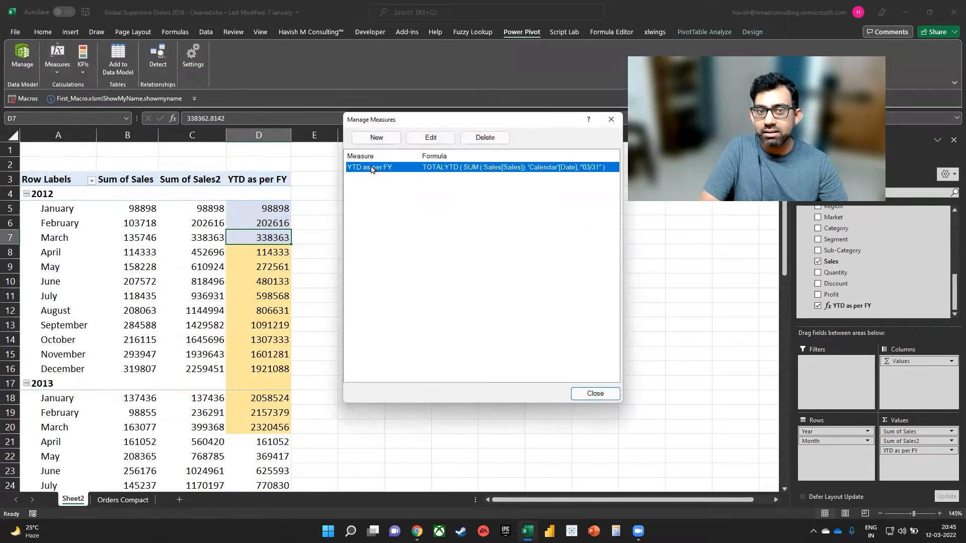
click(431, 137)
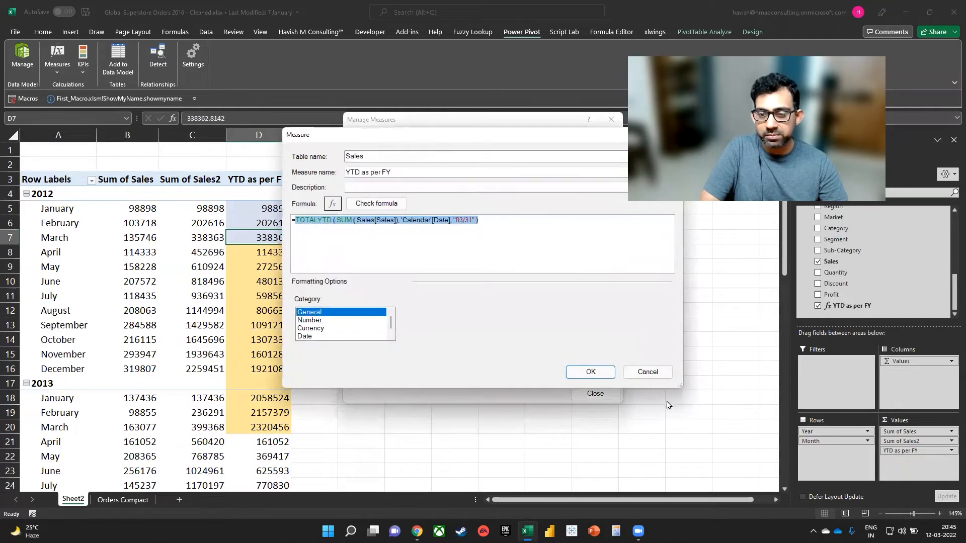
click(647, 371)
click(595, 394)
click(318, 224)
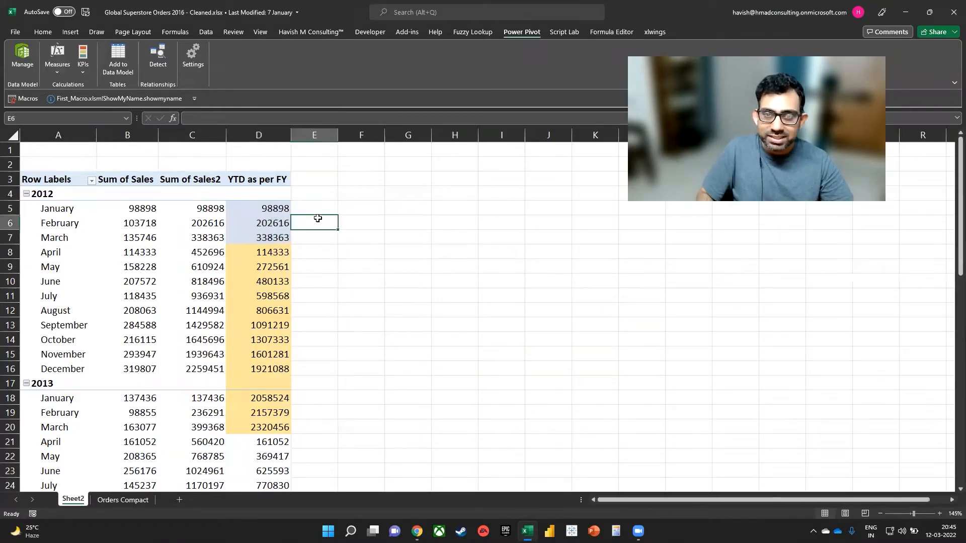
Find and launch Power BI Desktop with a blank report.
key(super+Tab)
key(Escape)
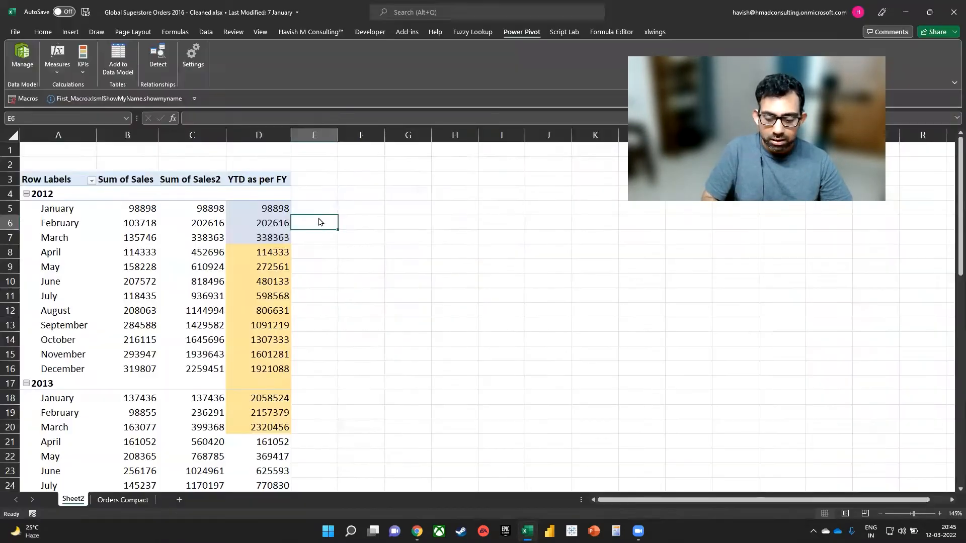
key(super+s)
text(power)
key(Down)
key(Return)
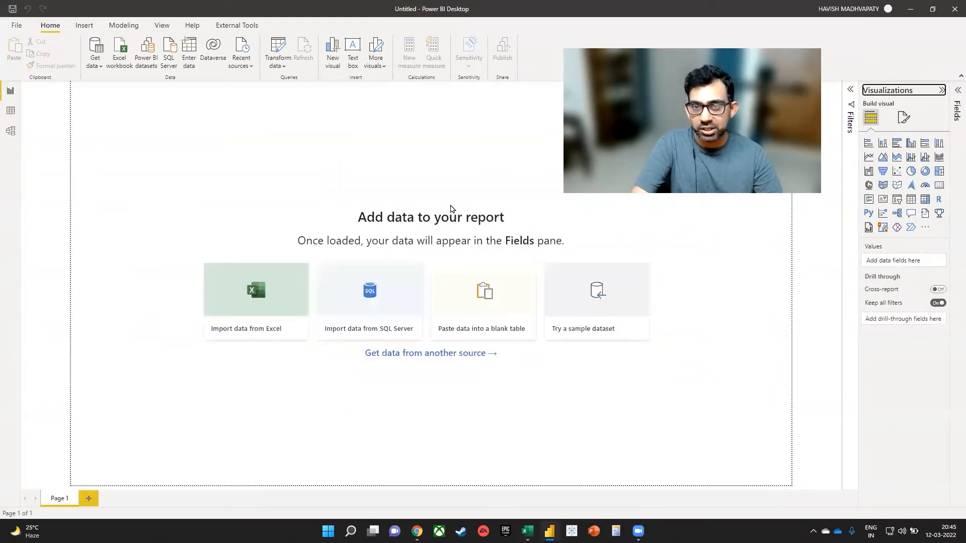
Try to import Global Superstore Orders 2016 - Cleaned.xlsx from the PBI > Power BI folder on OneDrive.
click(121, 58)
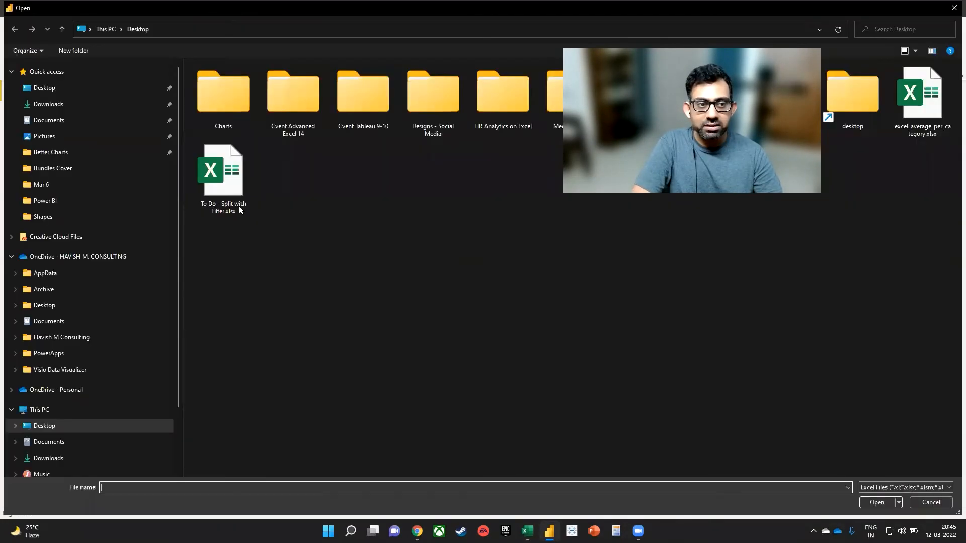
click(78, 256)
double_click(237, 144)
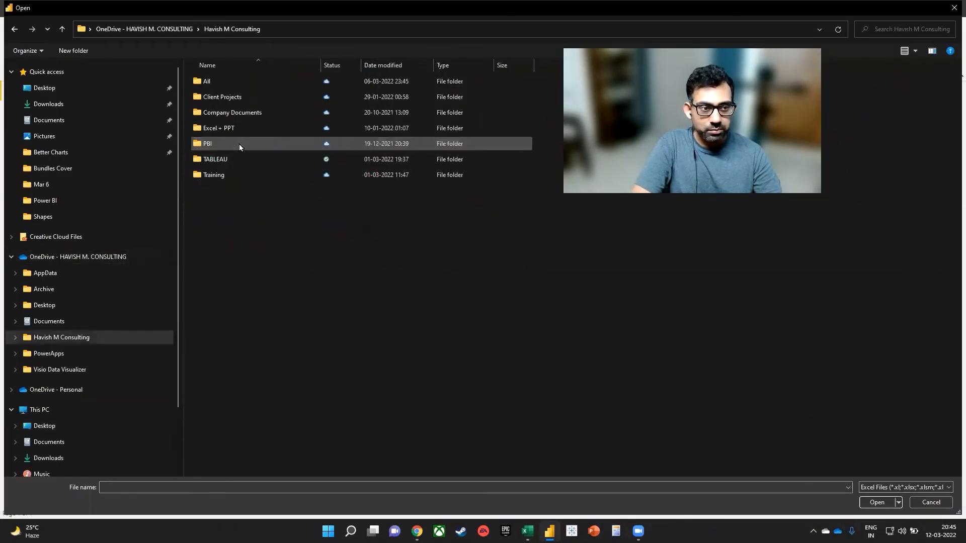
double_click(231, 145)
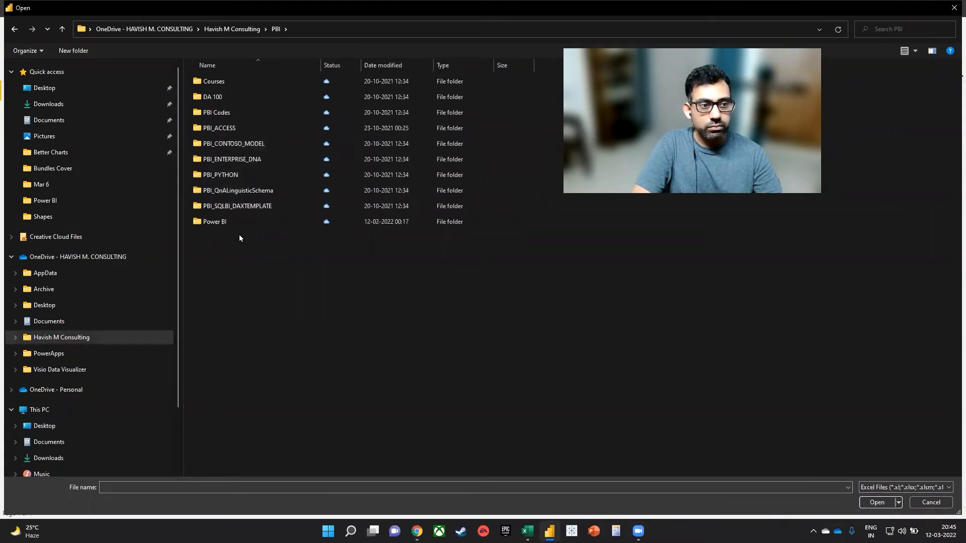
double_click(247, 221)
double_click(251, 161)
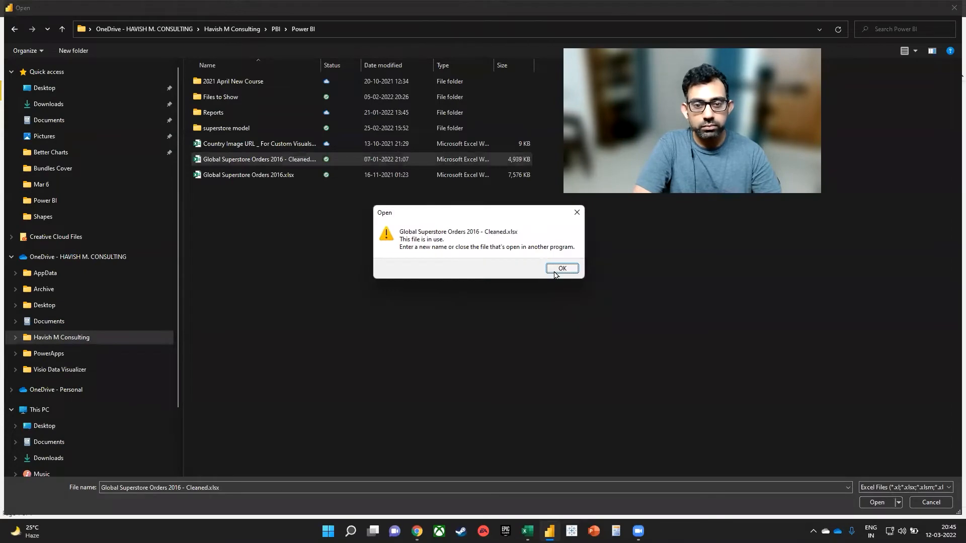
click(558, 269)
key(Escape)
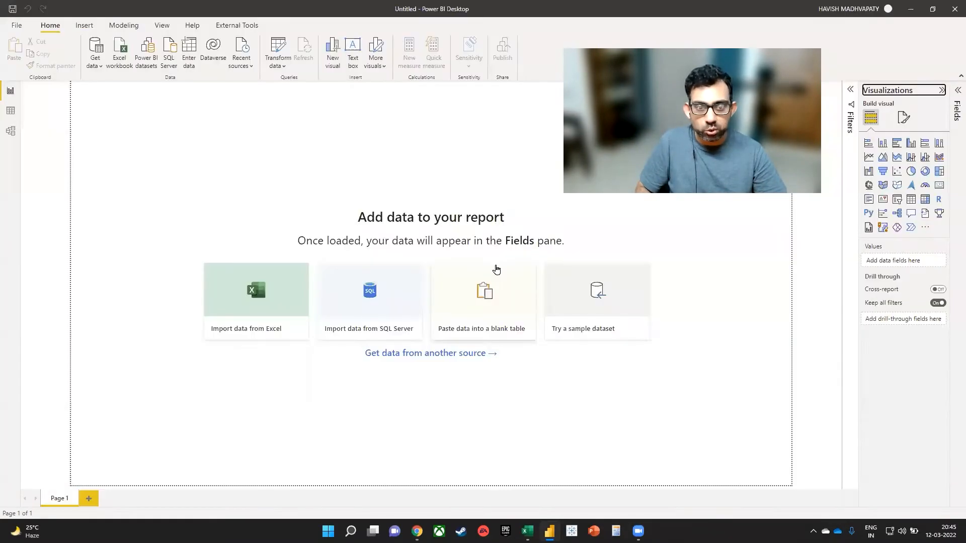
Switch to Excel, save the PivotTable workbook to the Desktop as excel_YTD_as_per_FY, and close it.
key(alt+Tab)
click(434, 285)
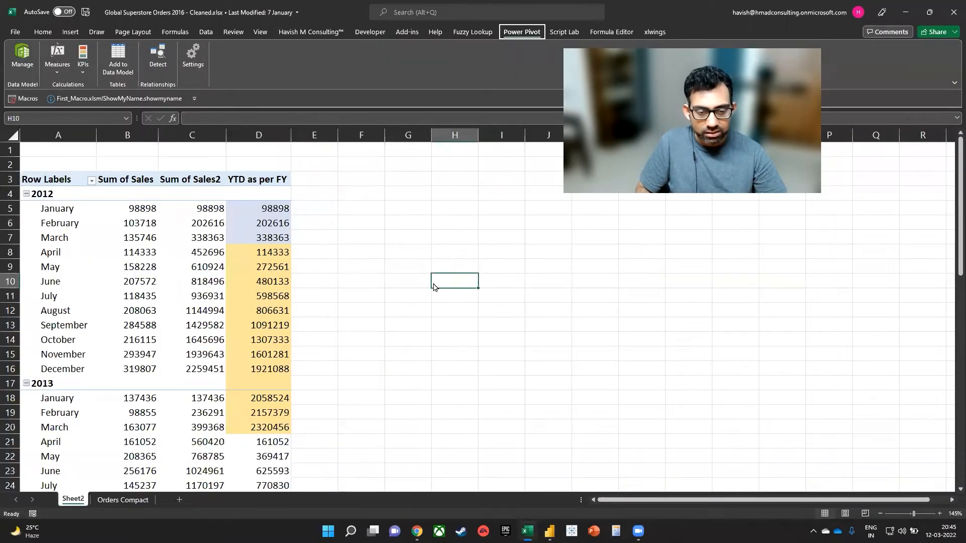
key(alt+f)
key(a)
click(332, 65)
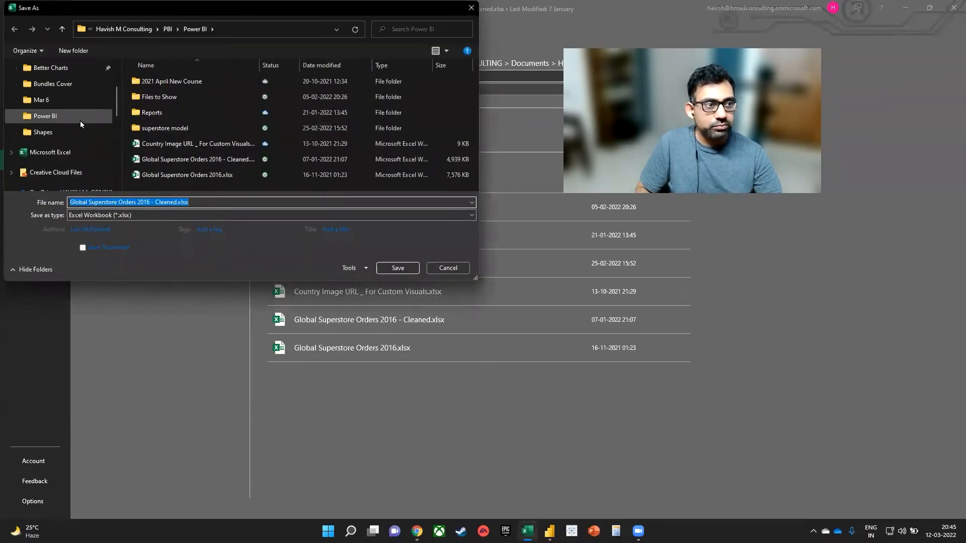
scroll(80, 121, up, 2)
click(60, 88)
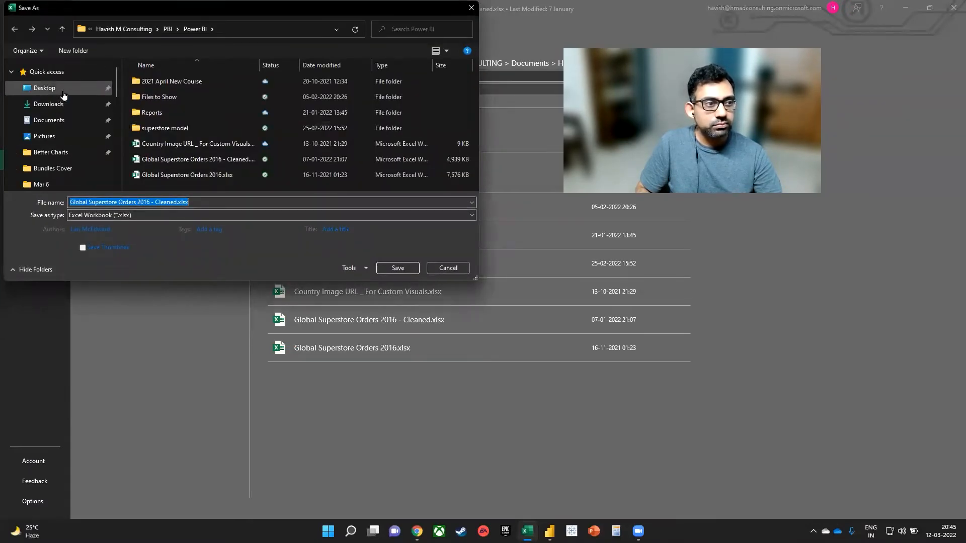
click(180, 202)
text(excel)
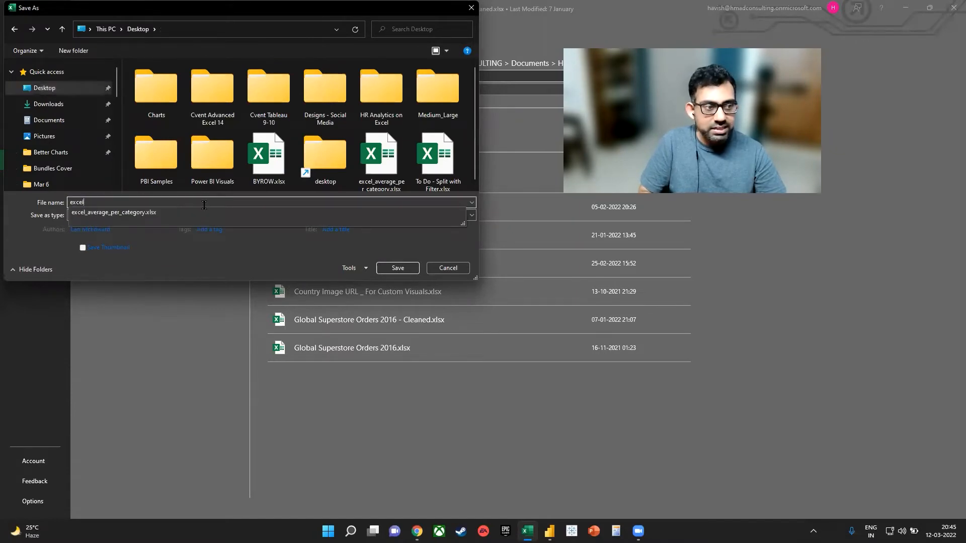
text(_YTD_as-per_FY)
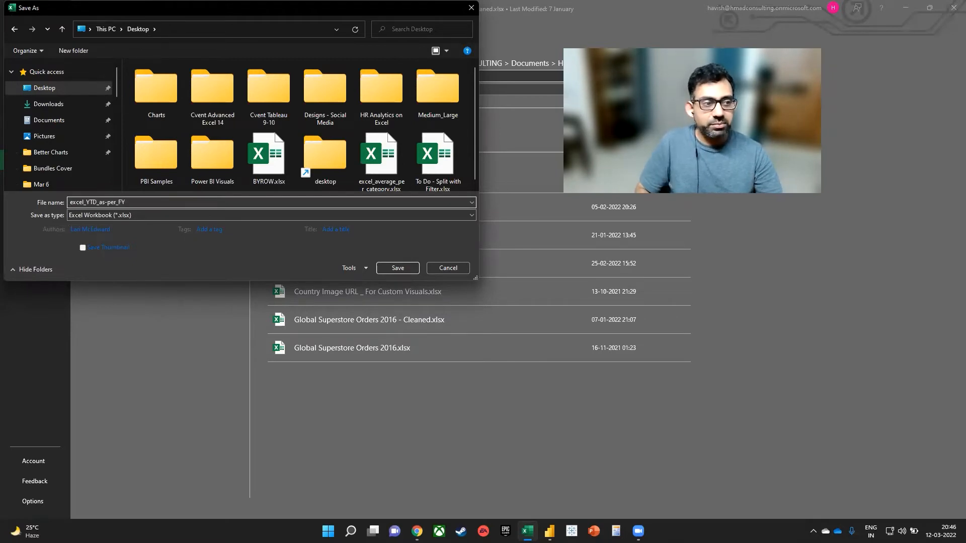
key(BackSpace)
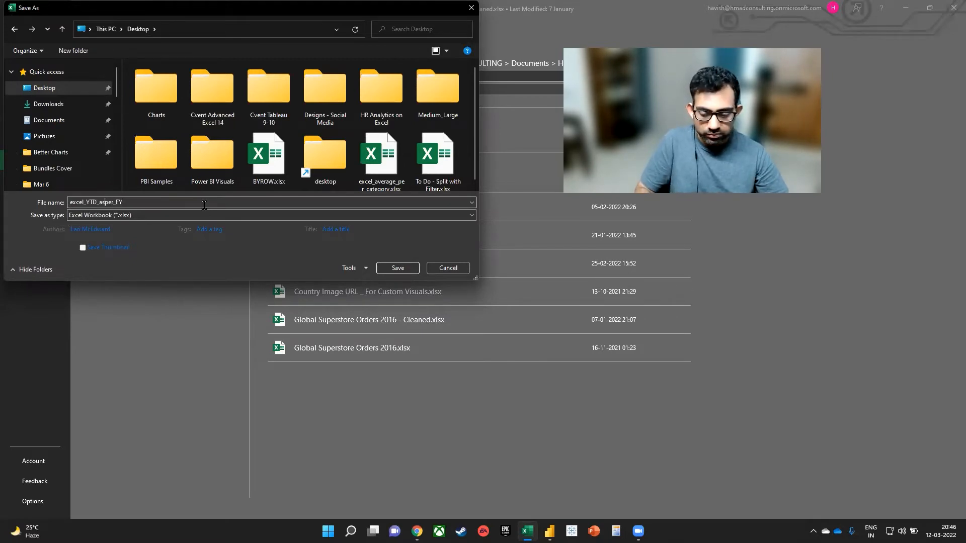
text(_)
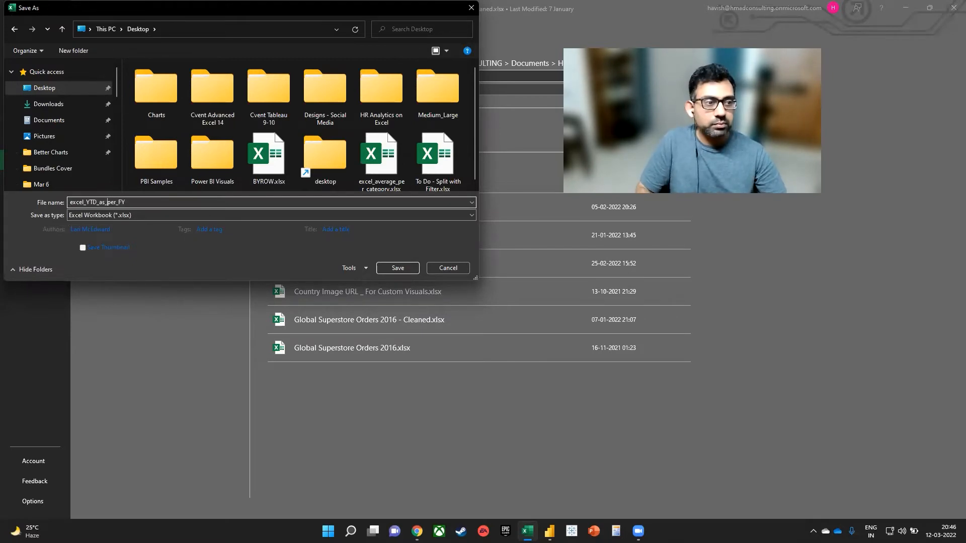
click(391, 270)
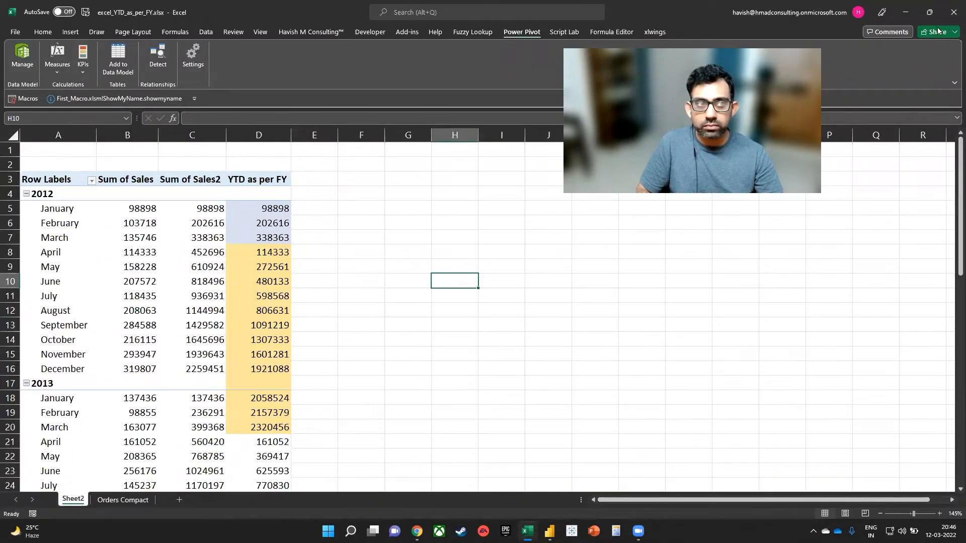
click(953, 12)
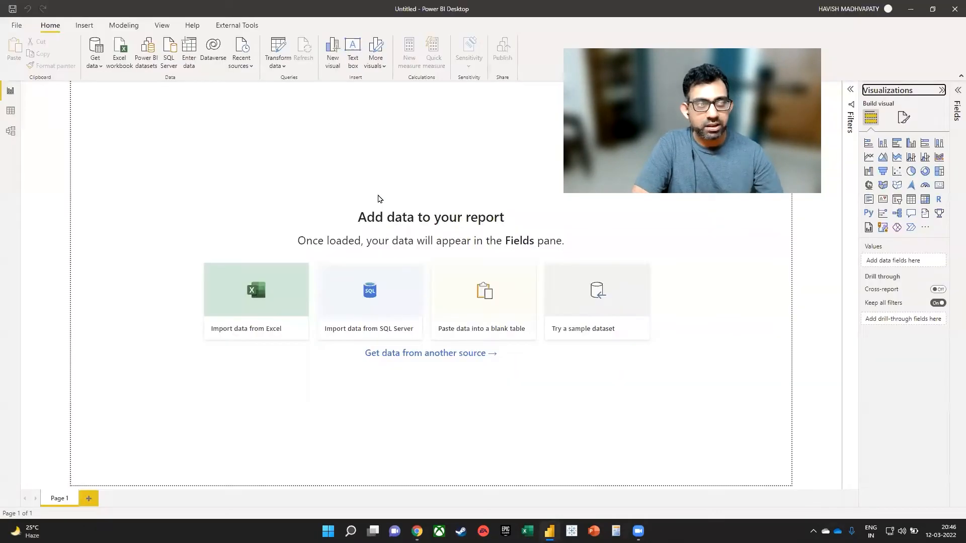
Load the Orders Compact sheet of Global Superstore Orders 2016 - Cleaned.xlsx from OneDrive's PBI > Power BI folder into the Power BI report.
click(125, 61)
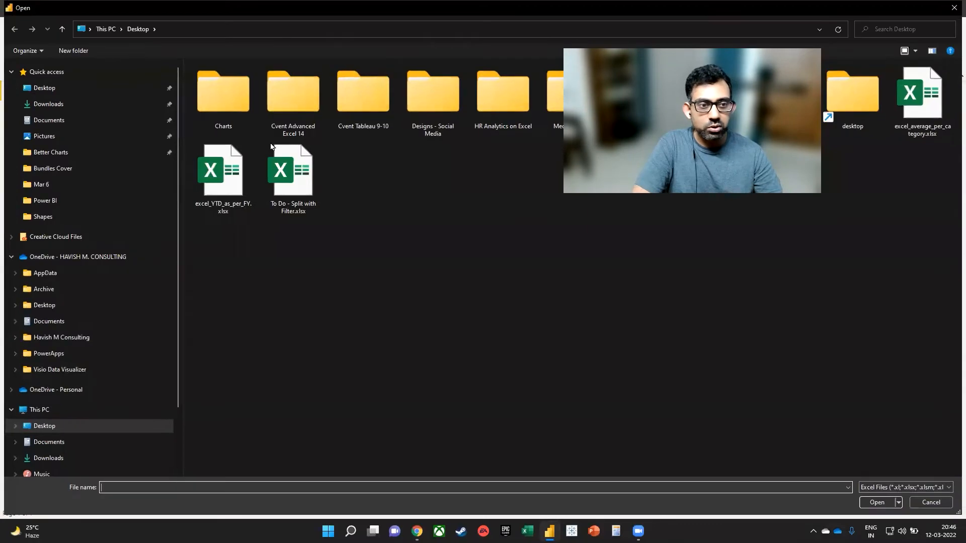
click(71, 257)
double_click(247, 145)
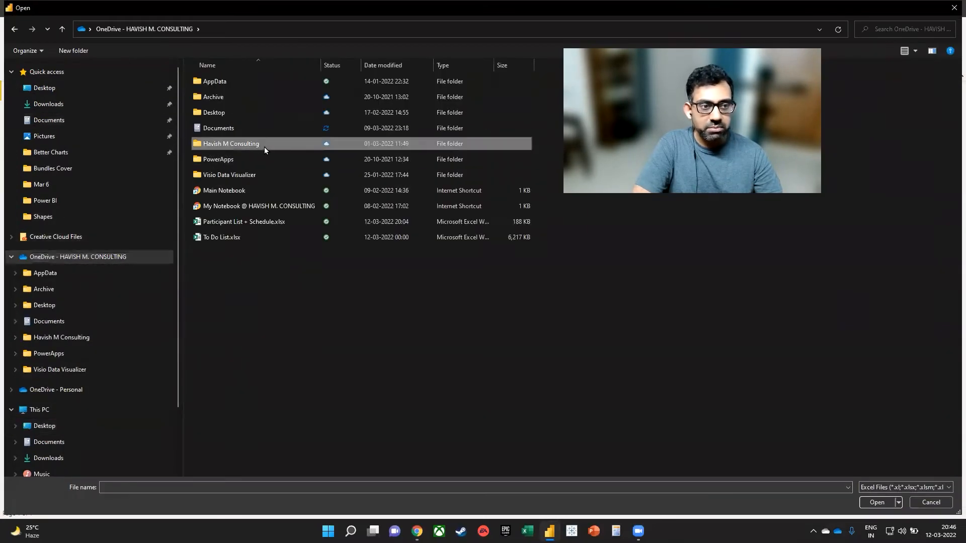
double_click(248, 144)
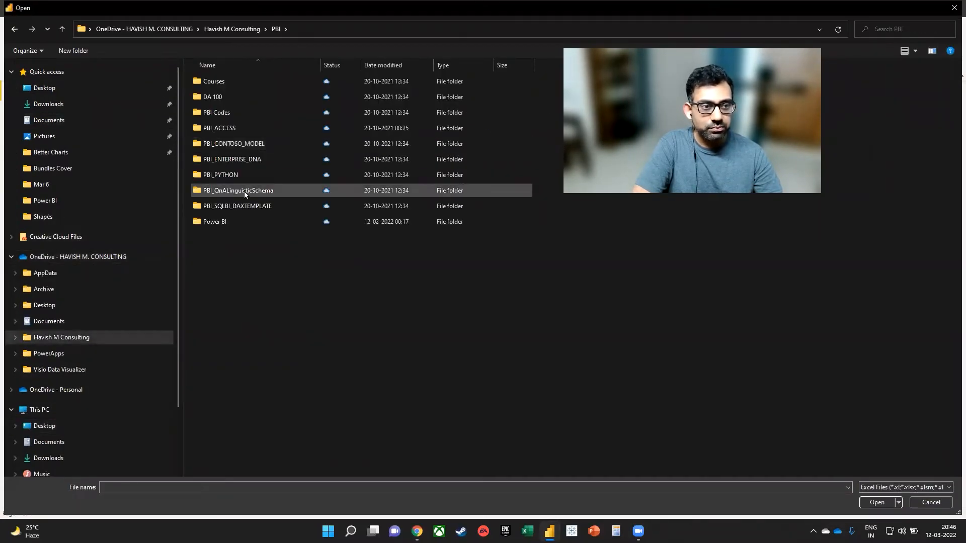
double_click(244, 222)
click(245, 166)
double_click(245, 160)
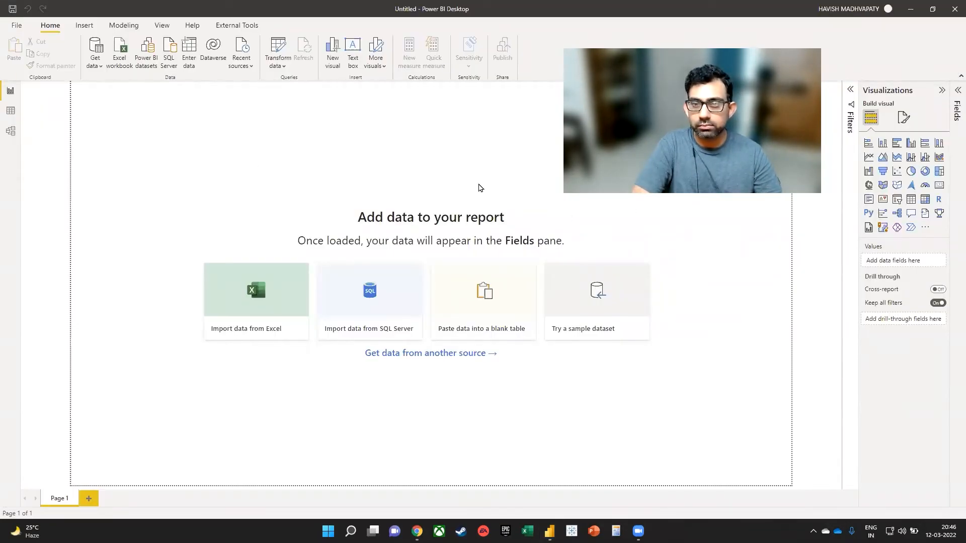
click(292, 179)
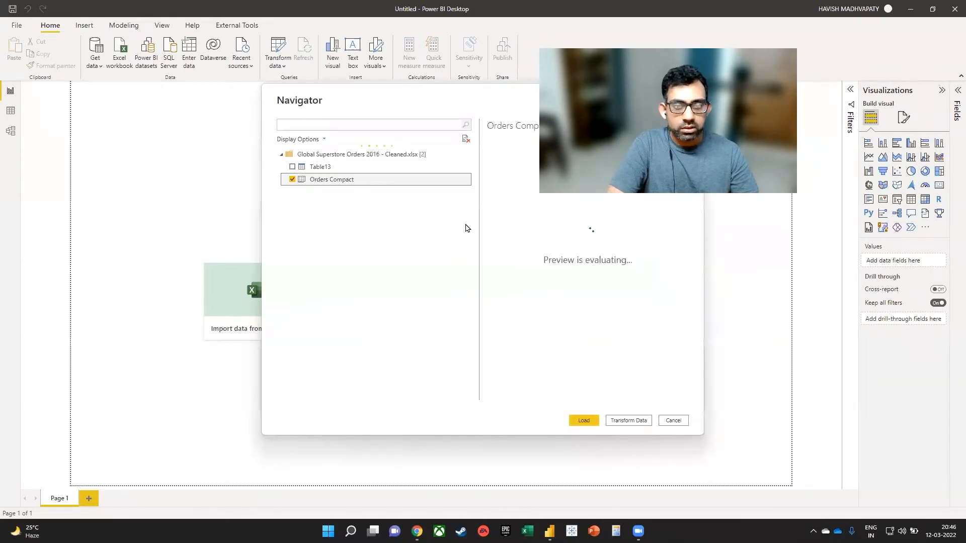
click(584, 421)
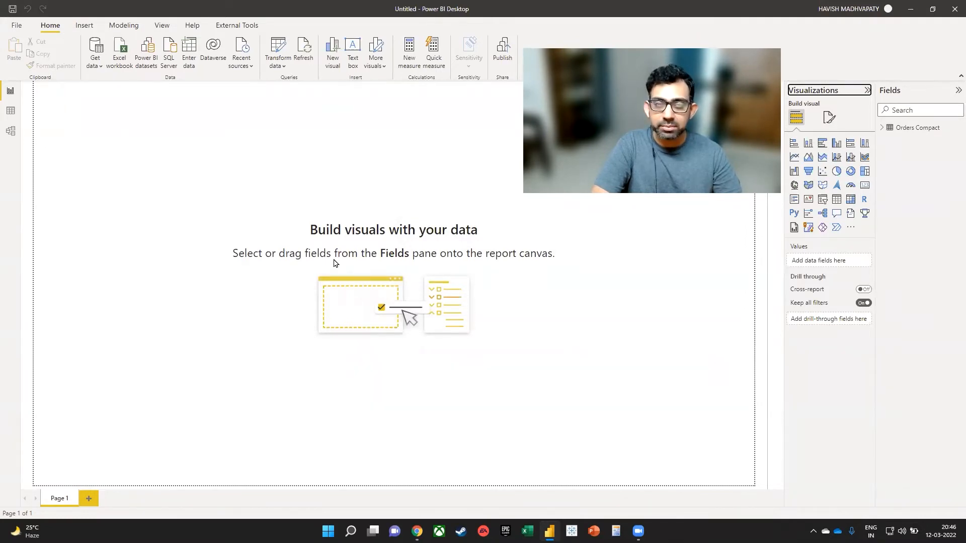
Start a new calculated table in the Data view and name it Calendar in its formula.
click(10, 110)
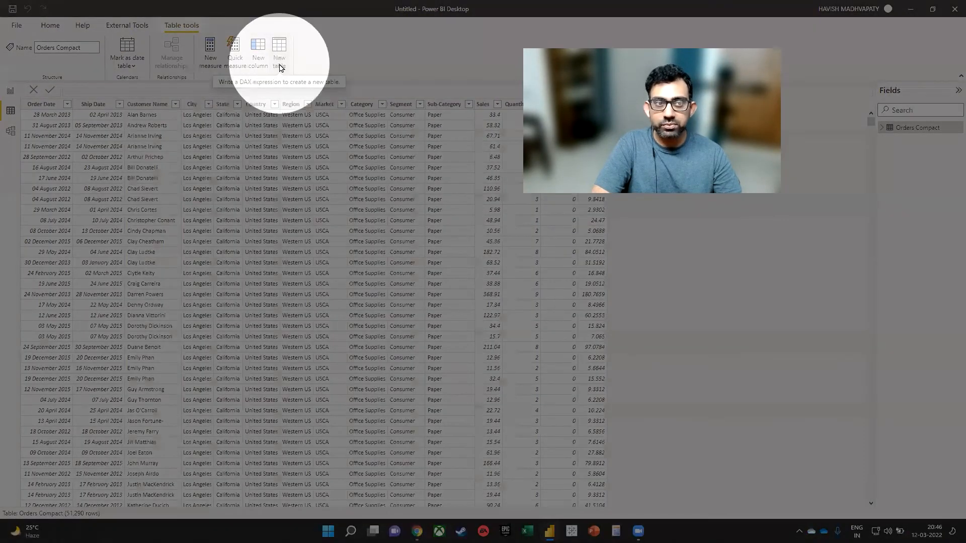
click(280, 67)
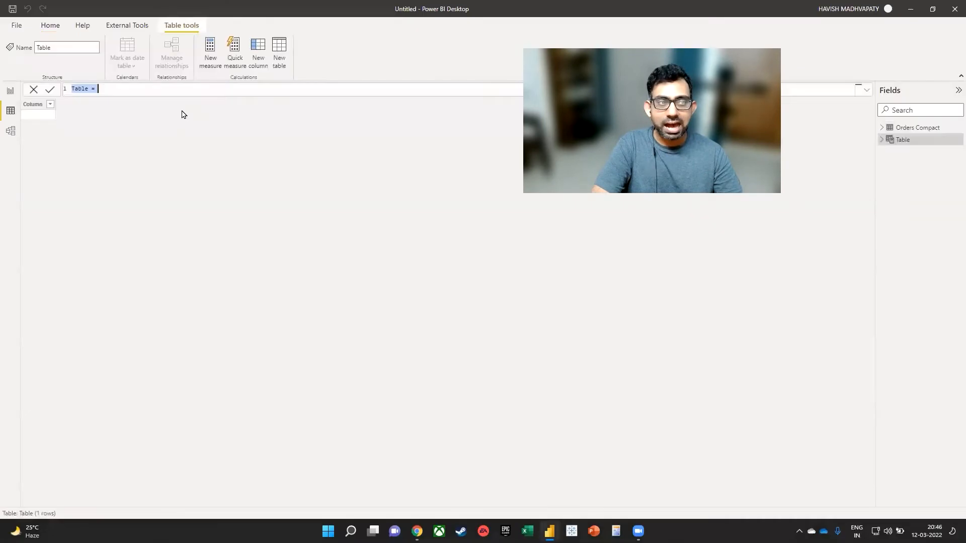
click(168, 89)
scroll(159, 90, up, 3)
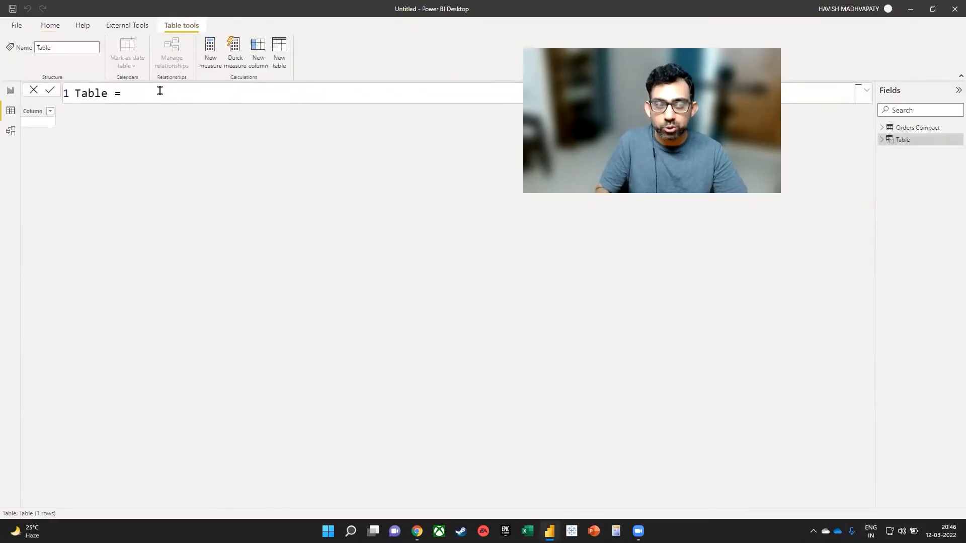
key(Home)
key(shift+Right)
key(shift+Right)
key(shift+Right)
key(shift+Right)
key(shift+Right)
text(C)
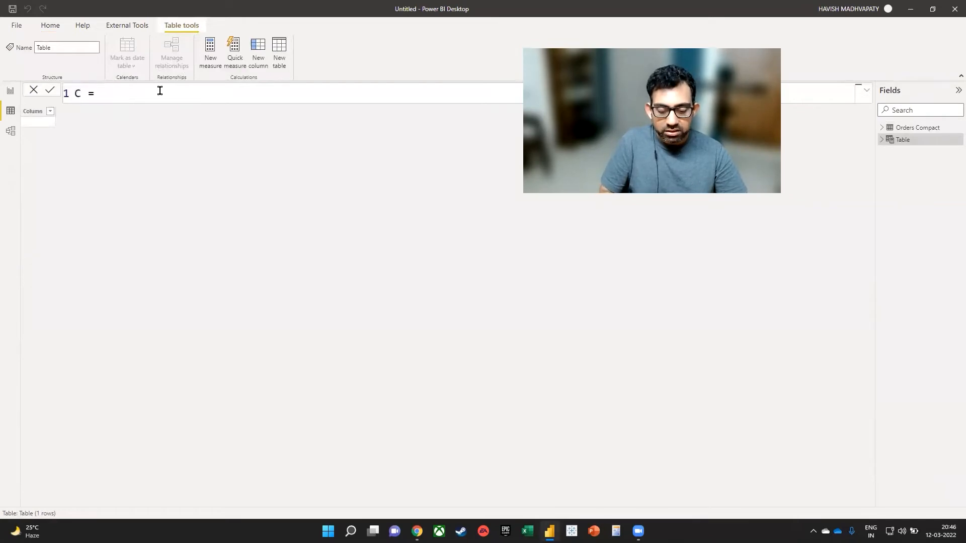
text(alendar)
key(Right)
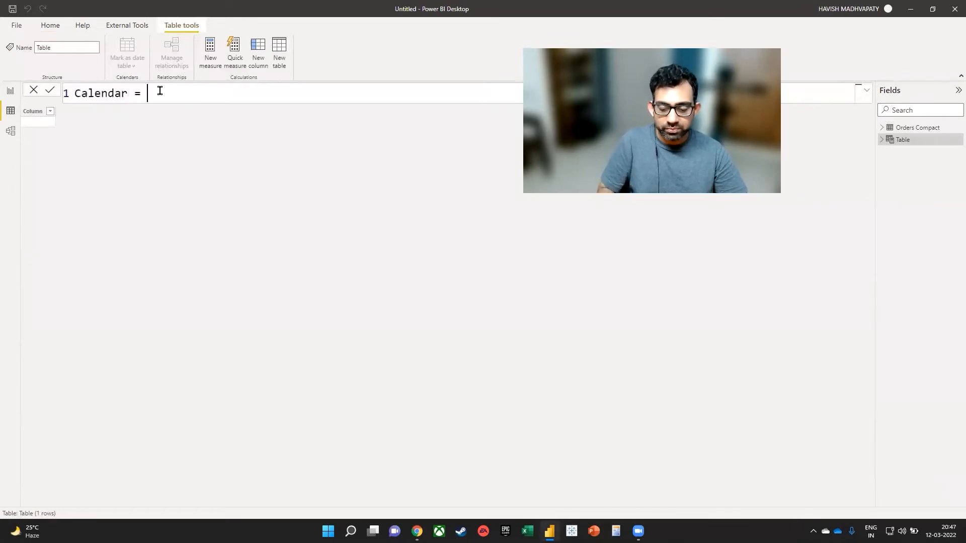
Define the Calendar table with the DAX expression CALENDARAUTO() and commit the formula.
text(cale)
key(Down)
key(Tab)
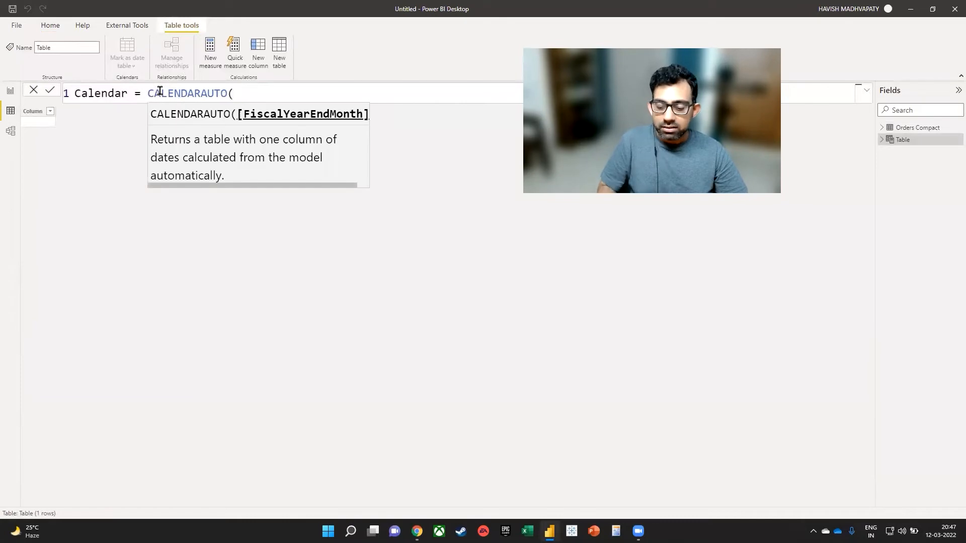
text())
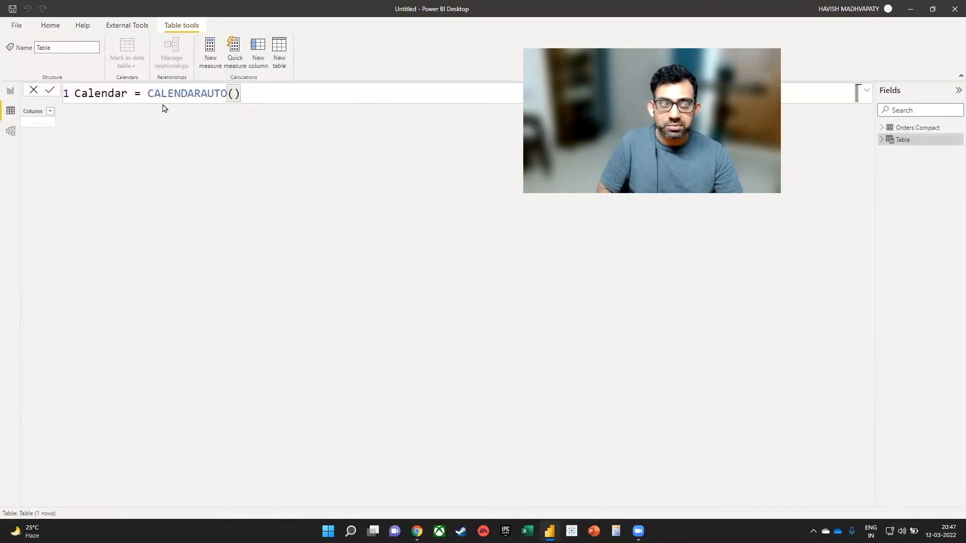
key(Return)
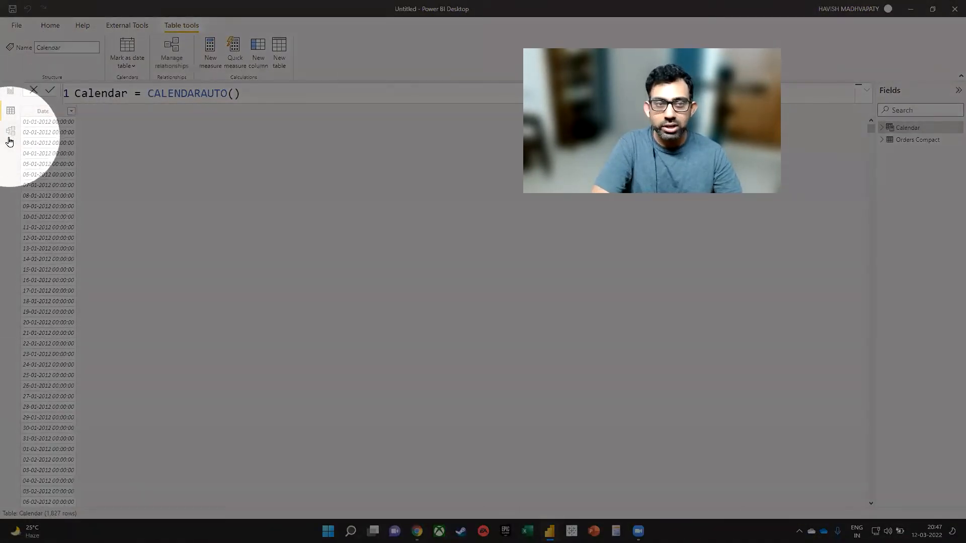
Relate Order Date in Orders Compact to Date in Calendar in the Model view, lengthening the Orders Compact card.
click(9, 132)
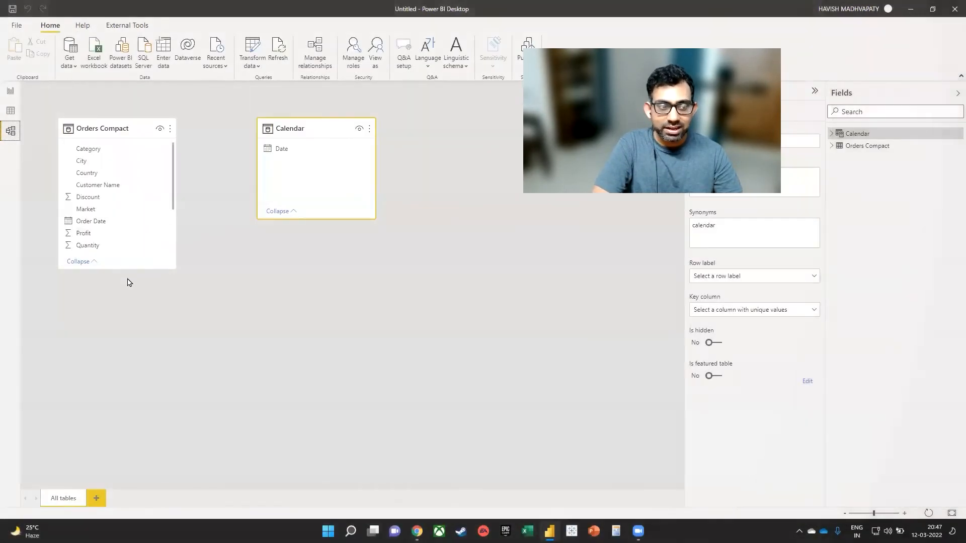
drag(127, 277, 133, 386)
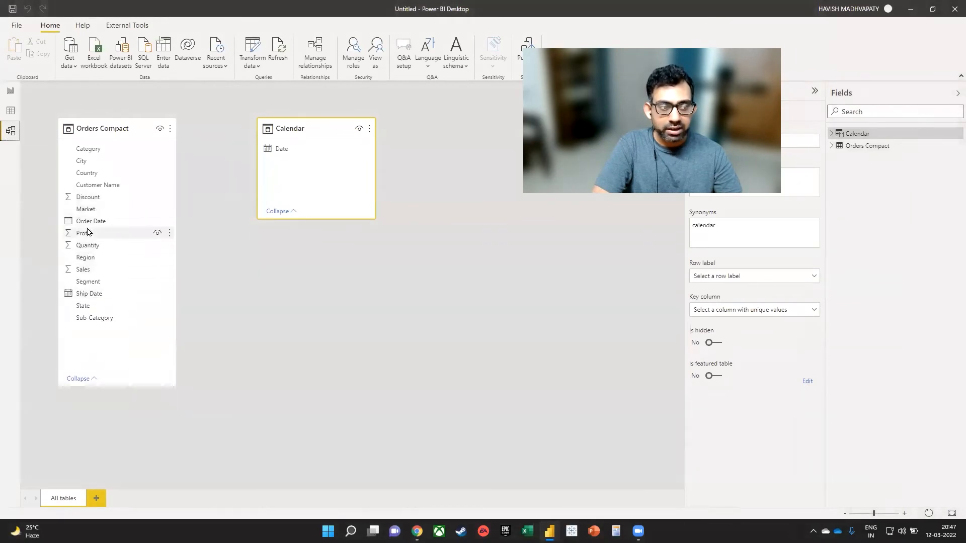
drag(95, 221, 282, 153)
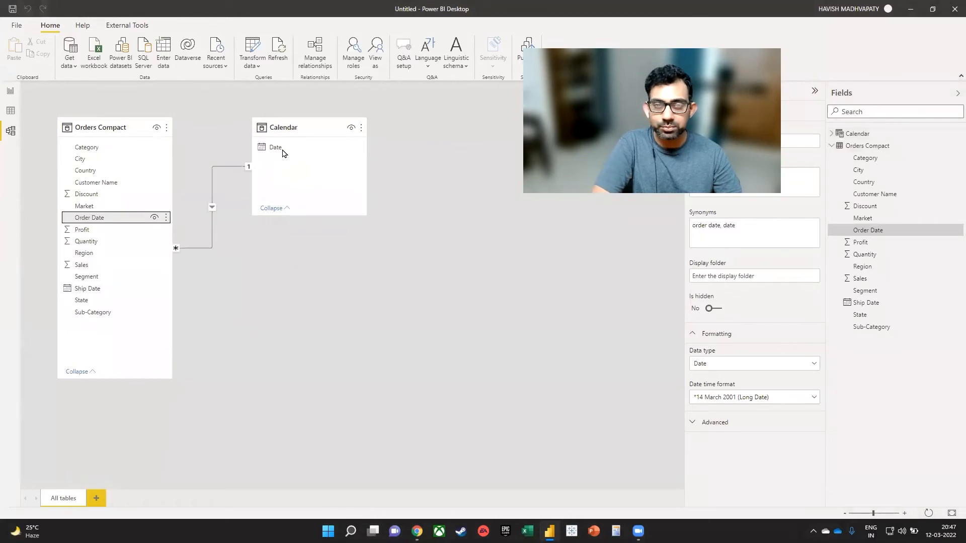
Add an enlarged table visual on the report page showing only the Year and Quarter levels of the Calendar Date.
click(10, 91)
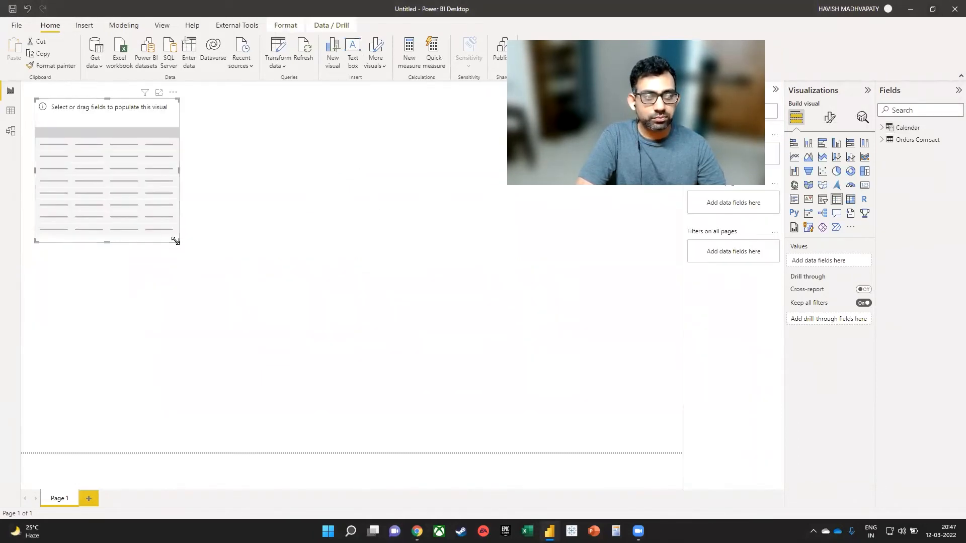
drag(174, 241, 274, 441)
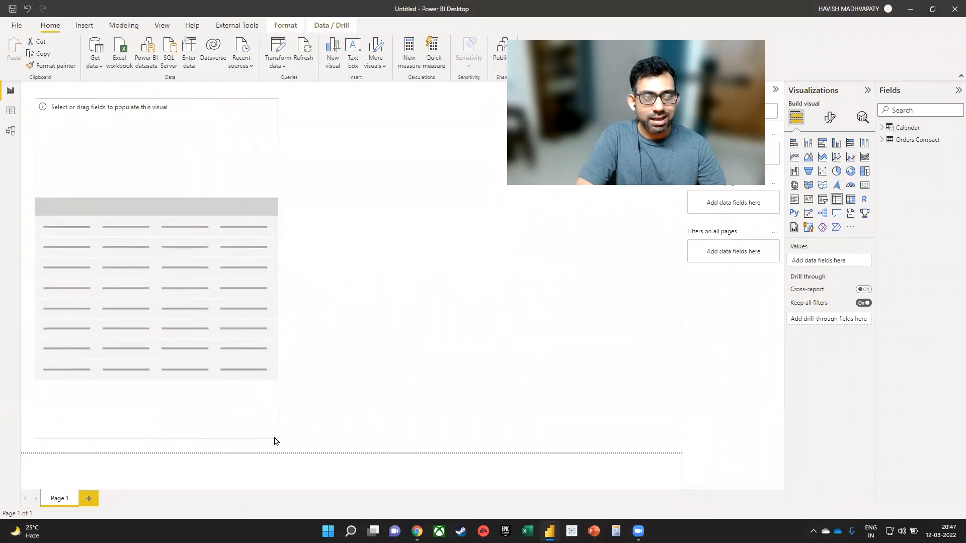
click(882, 141)
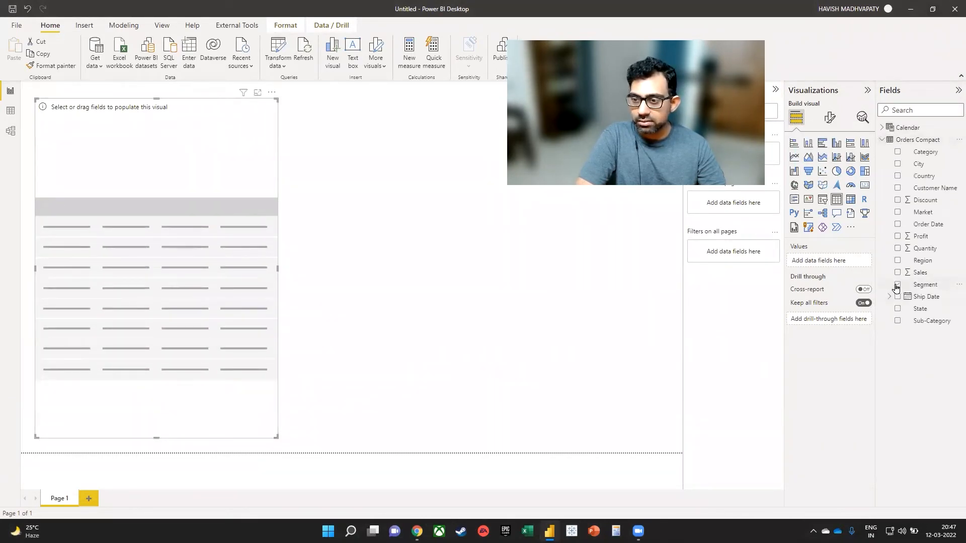
click(881, 128)
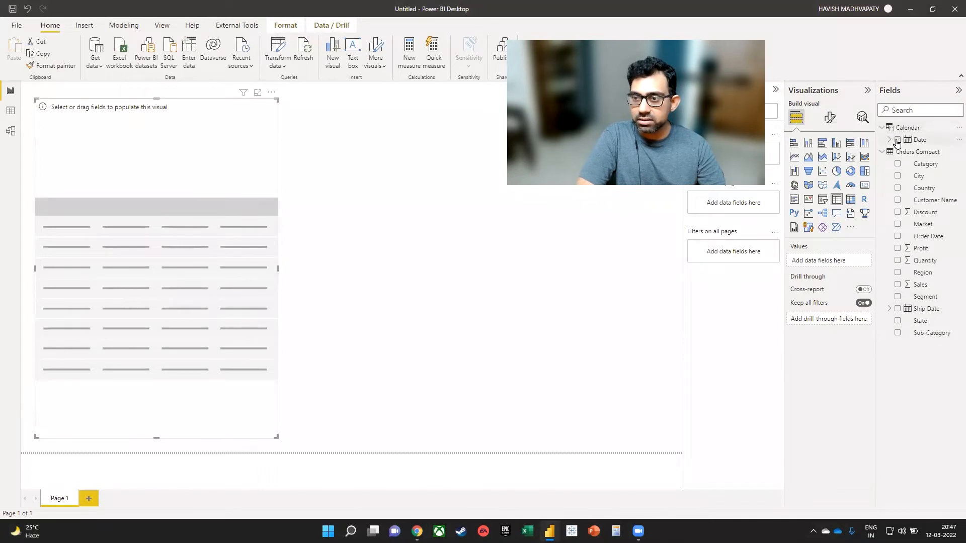
drag(79, 208, 81, 209)
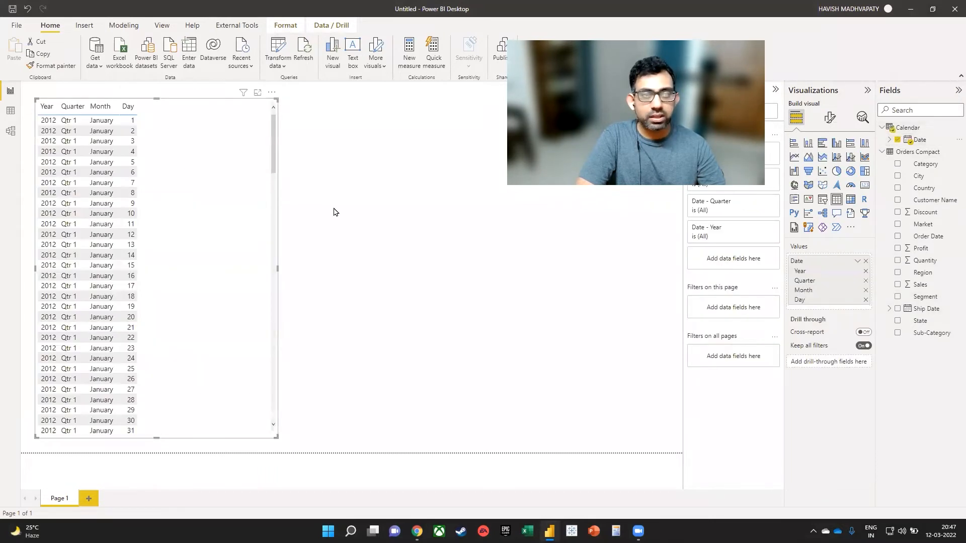
click(866, 300)
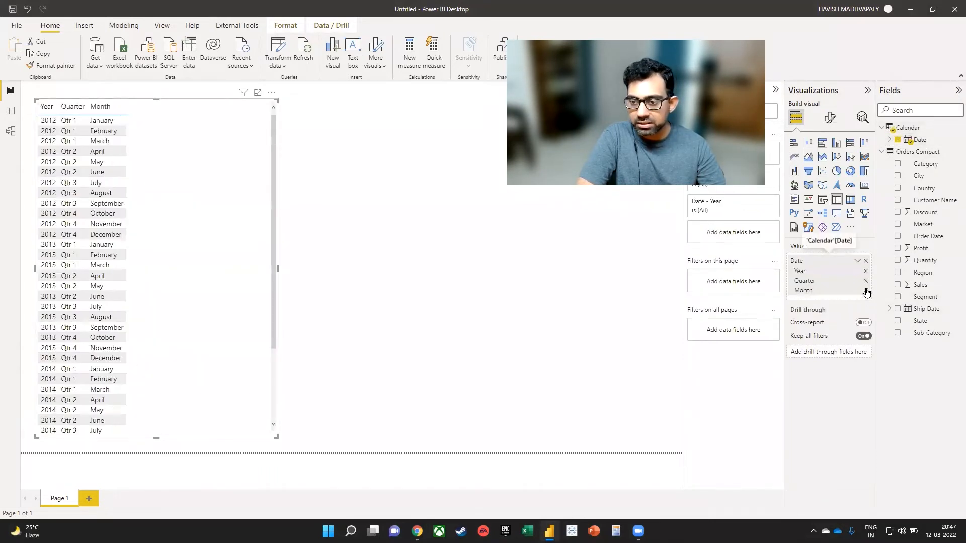
click(865, 290)
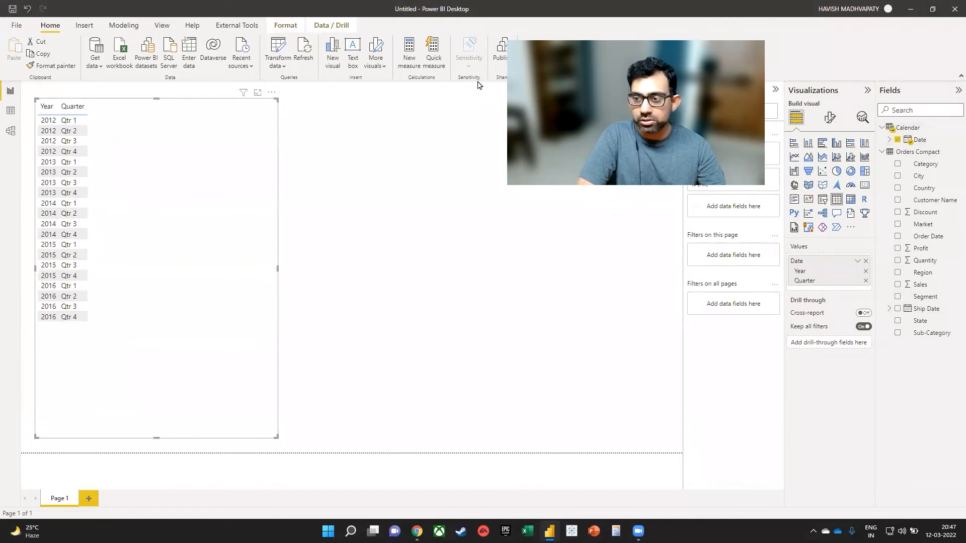
Add Sales from Orders Compact to the table visual and format it with 0 decimal places.
click(917, 285)
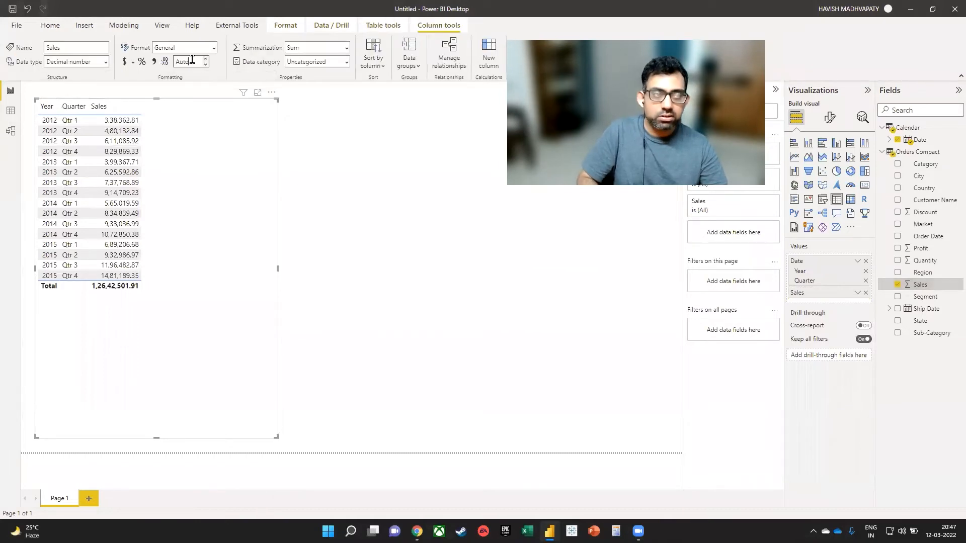
click(189, 61)
text(0)
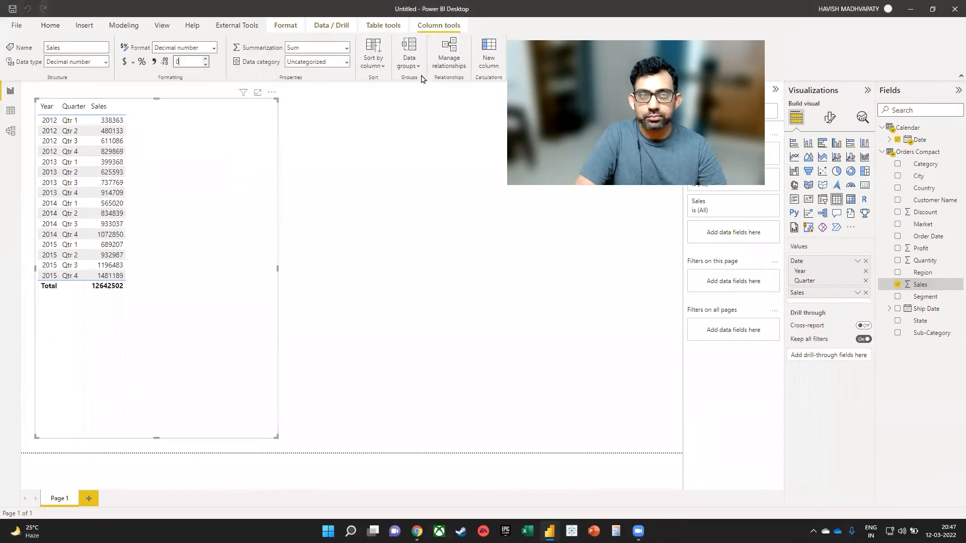
Create a new measure in Orders Compact and name it YTD as per FY in its formula, with the formula text enlarged.
click(61, 29)
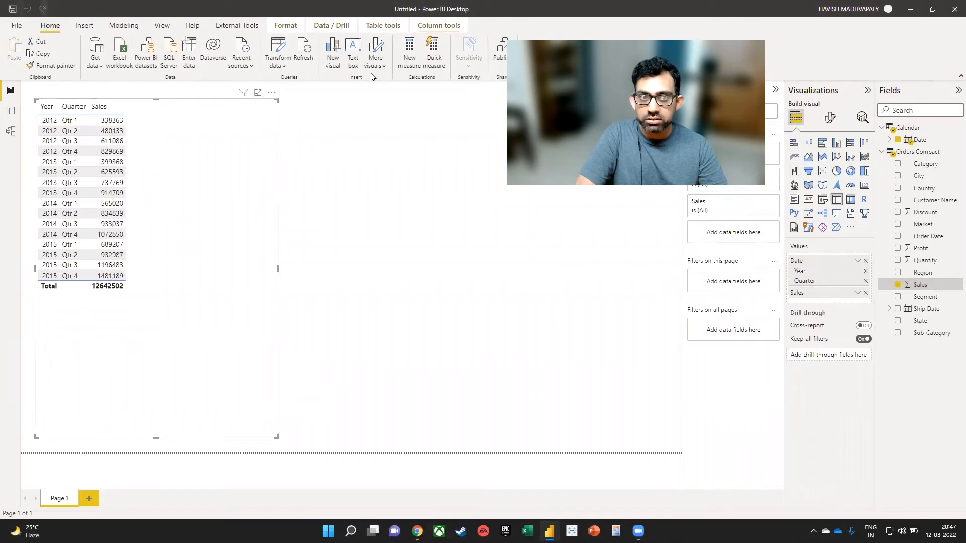
click(408, 57)
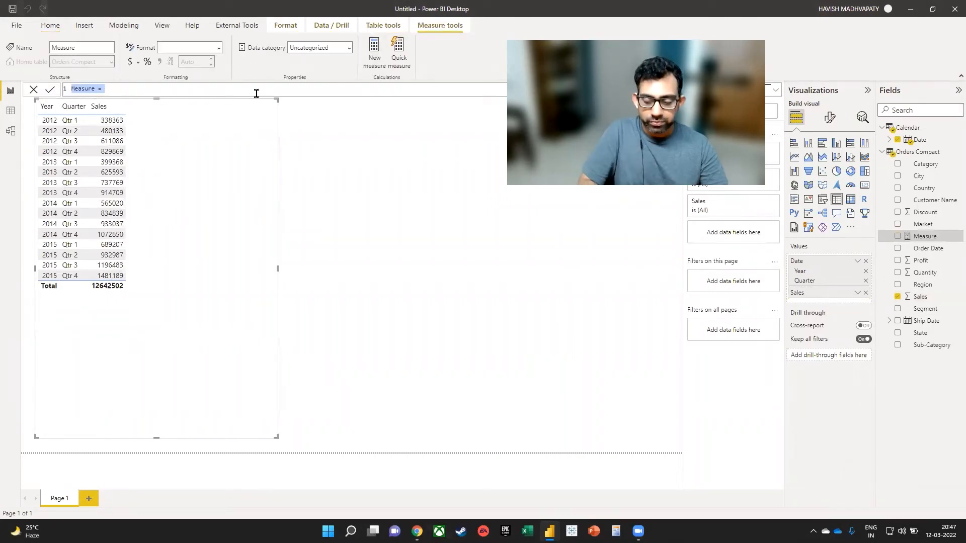
ctrl+scroll(215, 94, up, 3)
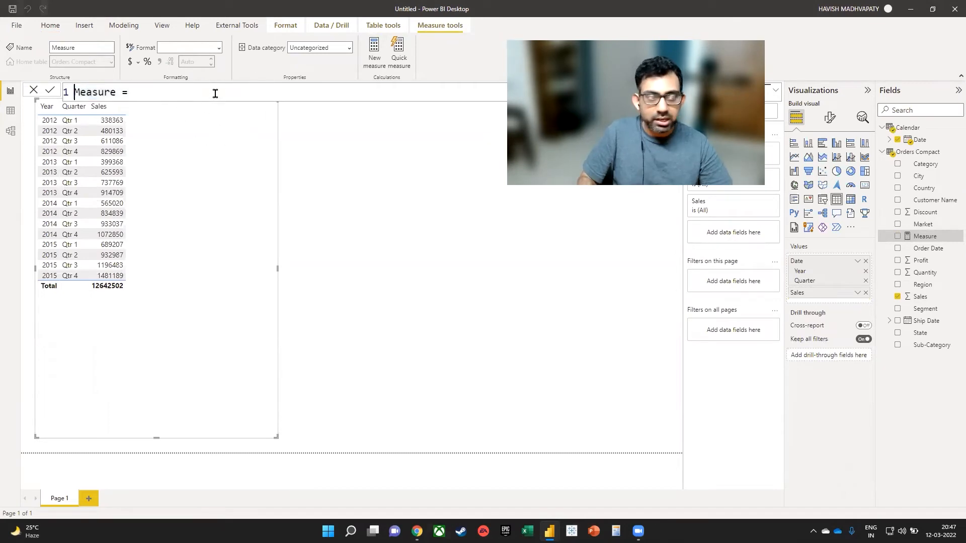
text(YTD as pwe)
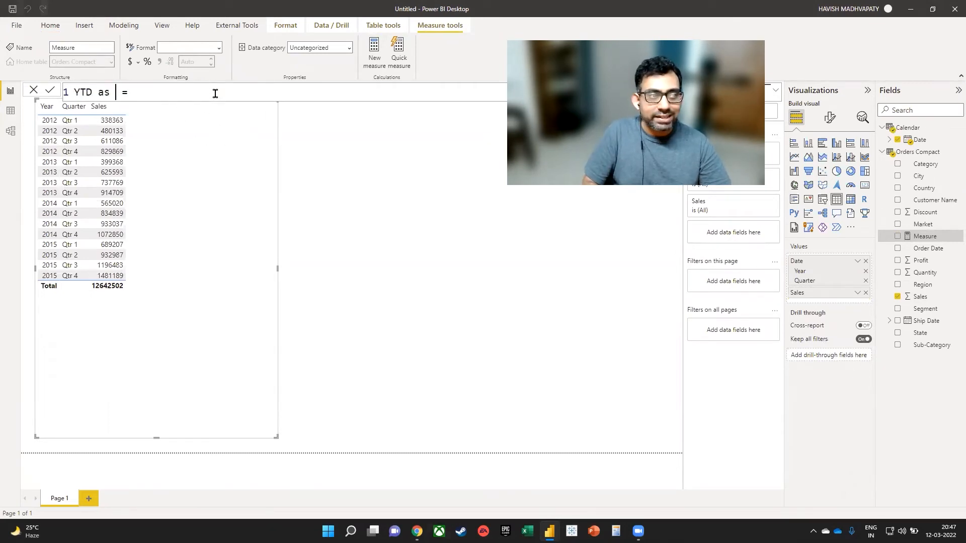
key(BackSpace)
key(BackSpace)
text(er FY)
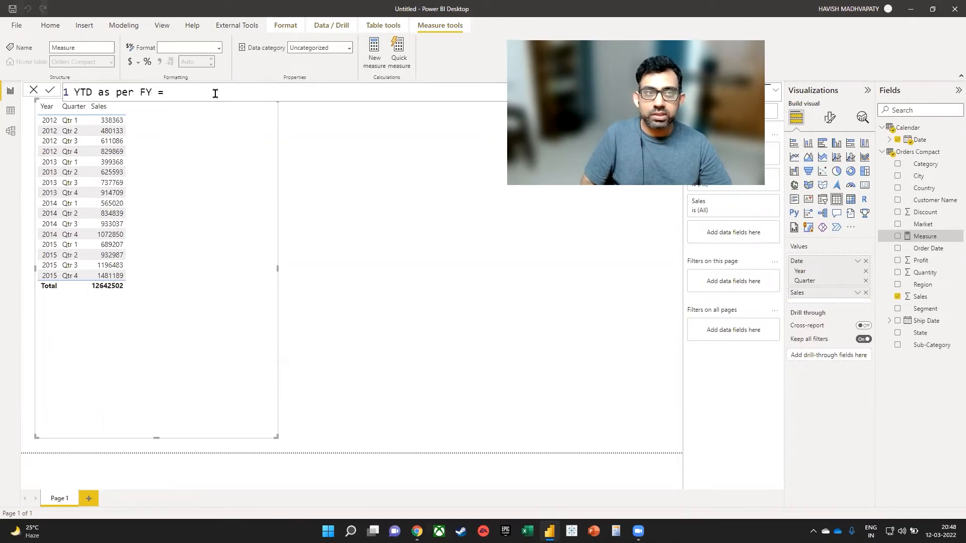
Start the measure's expression on a second formula line with the function TOTALYTD and an opening parenthesis.
key(shift+Return)
text(total)
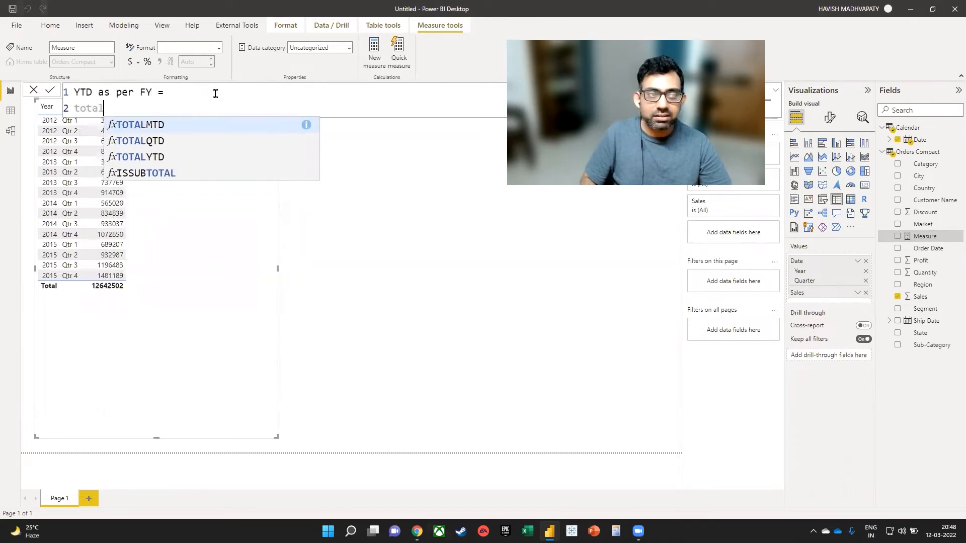
key(Down)
key(Down)
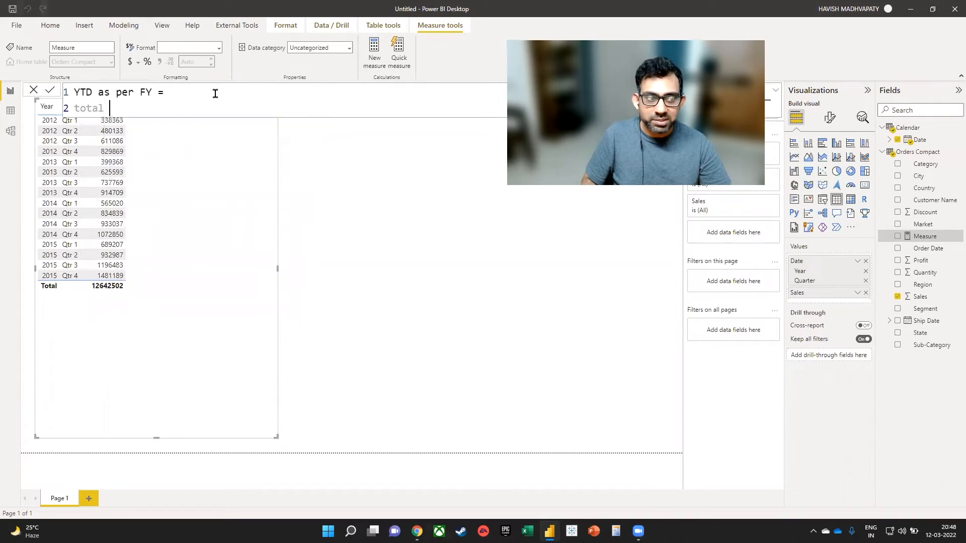
text(ytd)
key(Tab)
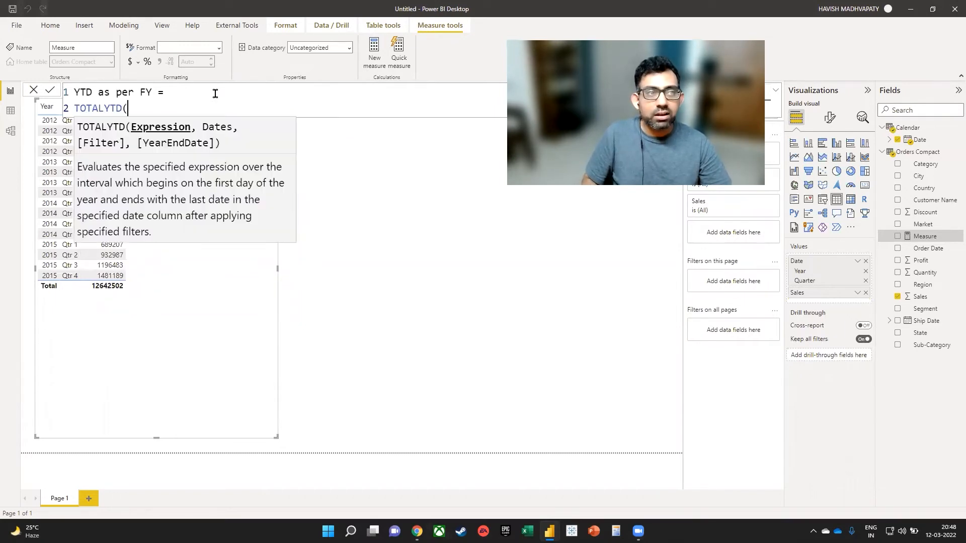
key(BackSpace)
text(( )
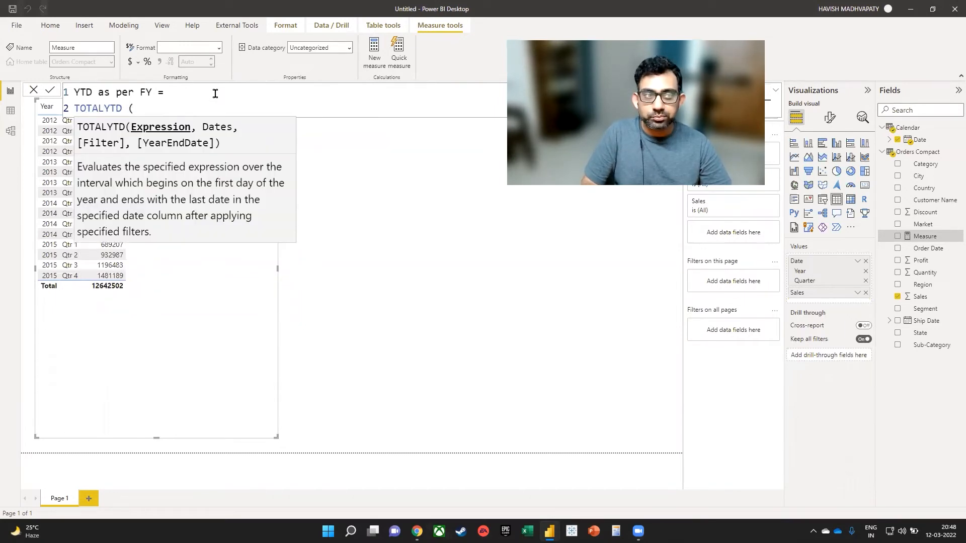
Enter SUM ('Orders Compact'[Sales]) as TOTALYTD's expression argument, with a space before SUM's parenthesis and a comma after it.
text(sum)
key(Tab)
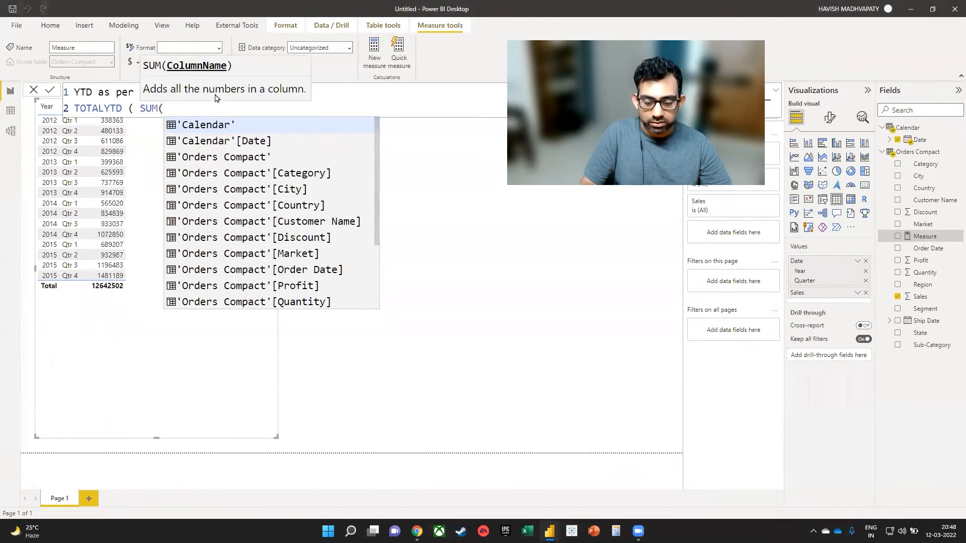
text(sales)
key(Tab)
text())
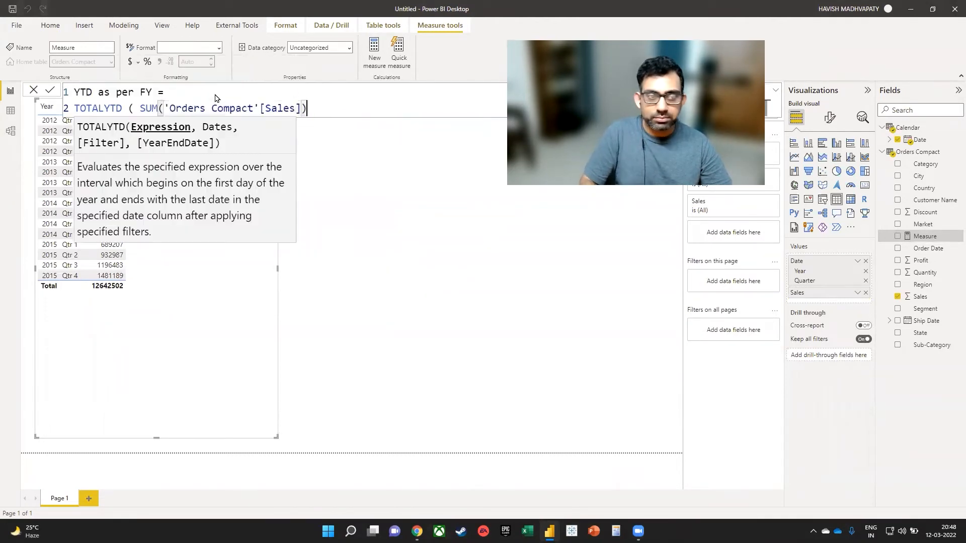
key(Left)
key(Left)
key(Left)
key(Left)
key(Left)
key(Left)
key(Left)
key(Left)
key(Left)
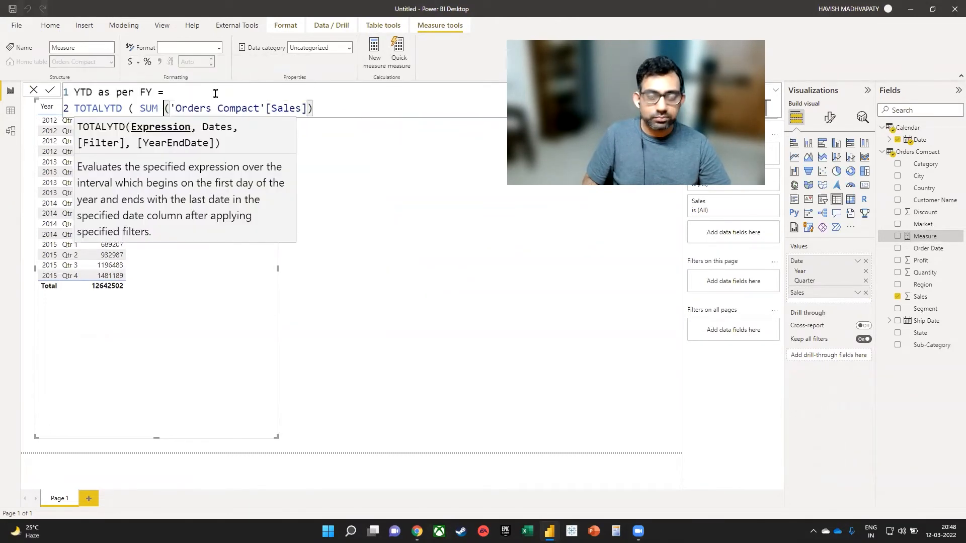
key(End)
key(BackSpace)
key(Left)
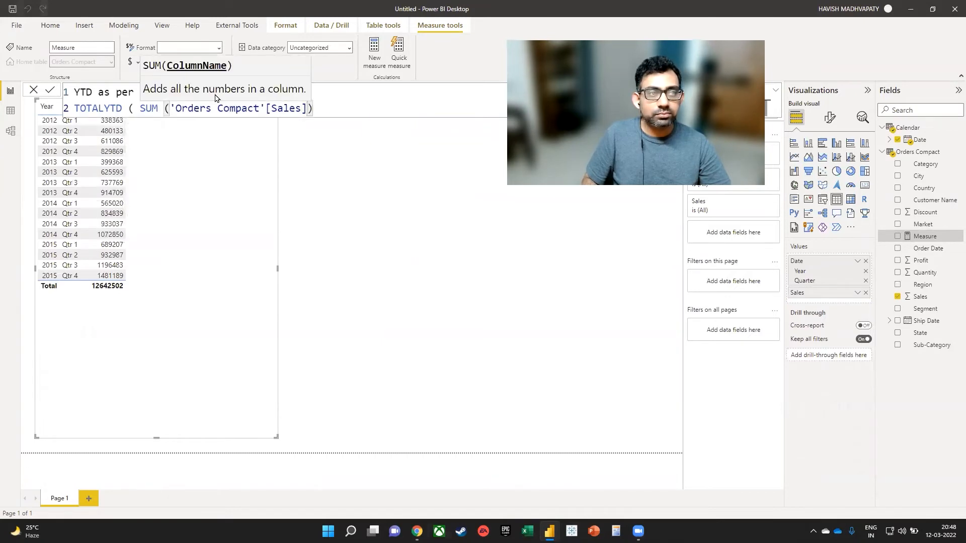
key(Right)
text(, )
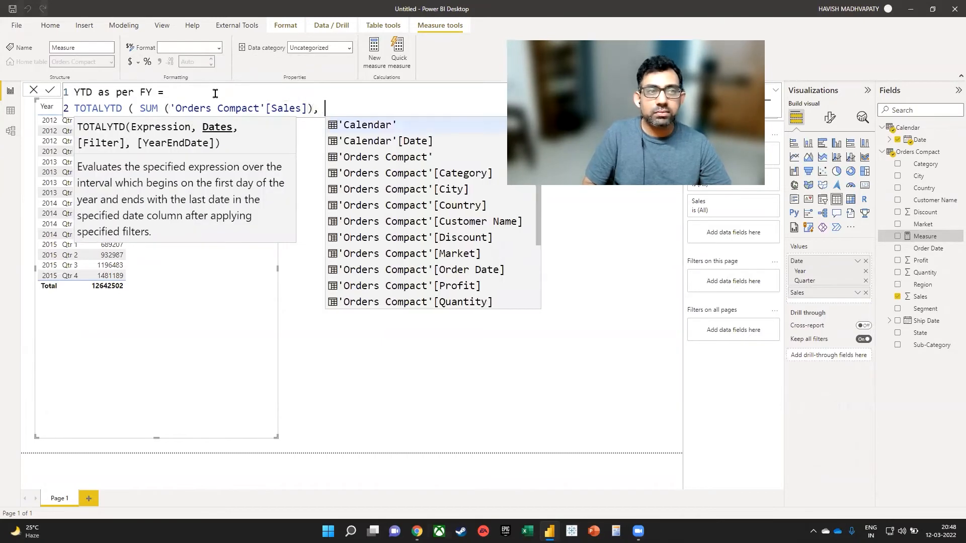
Complete the TOTALYTD formula with 'Calendar'[Date] as dates and "03/31" as the year-end date, and commit the measure.
text(date)
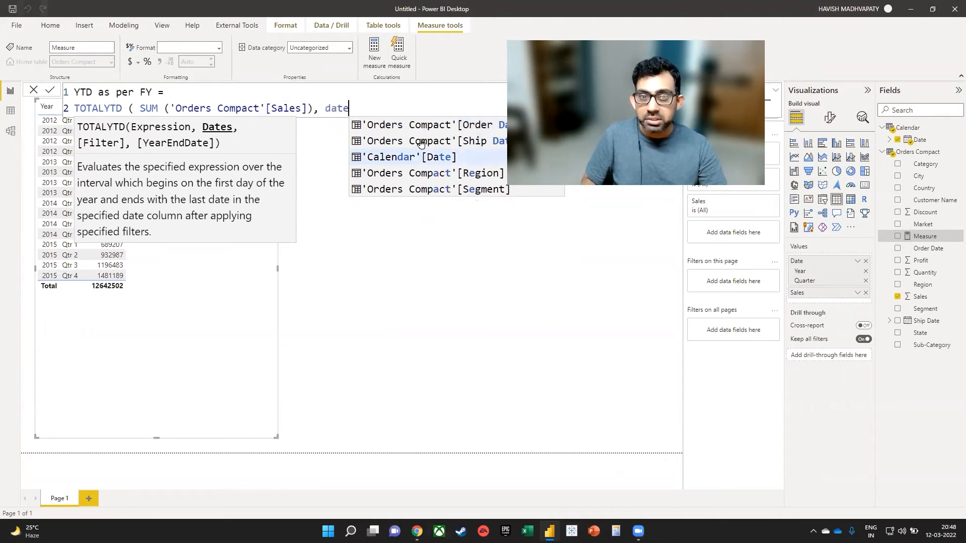
click(453, 159)
text(, )
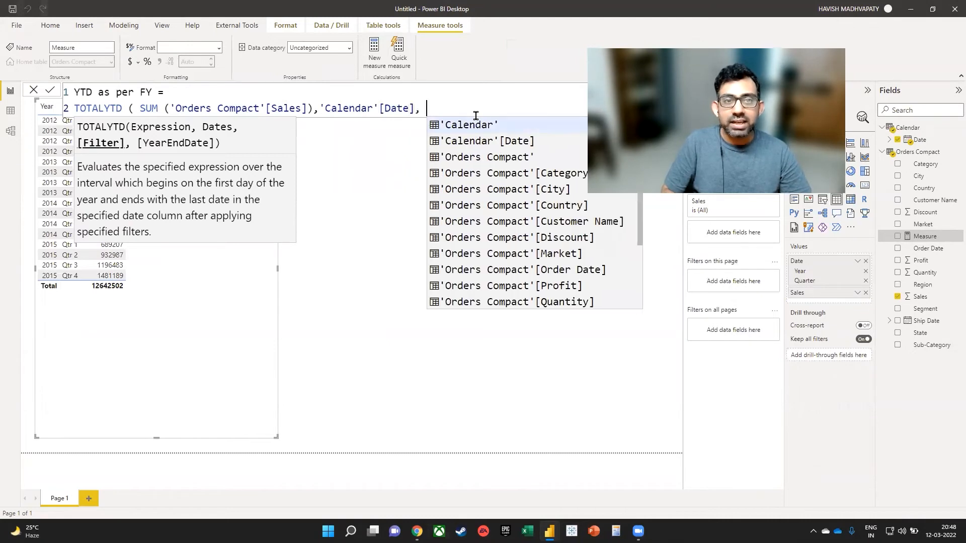
text("03)
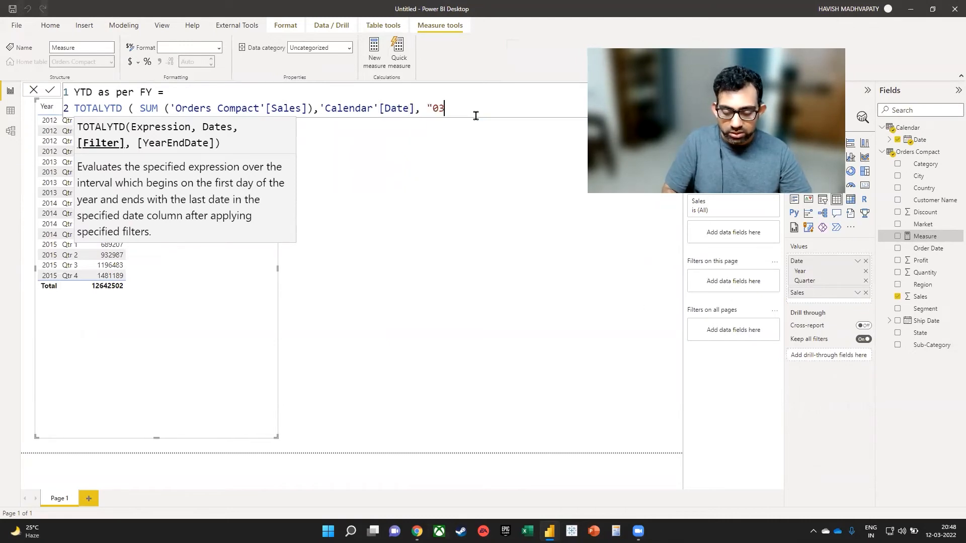
text(/31")
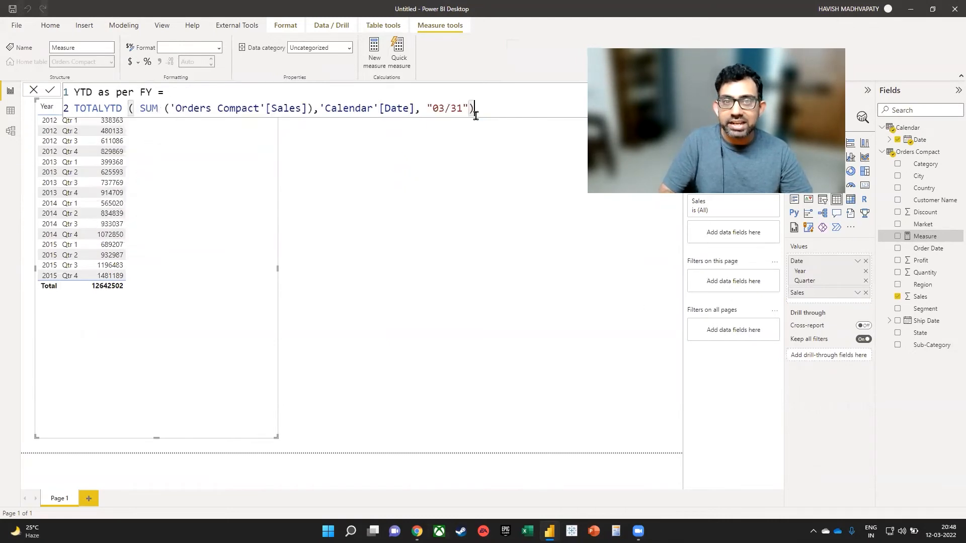
text( ))
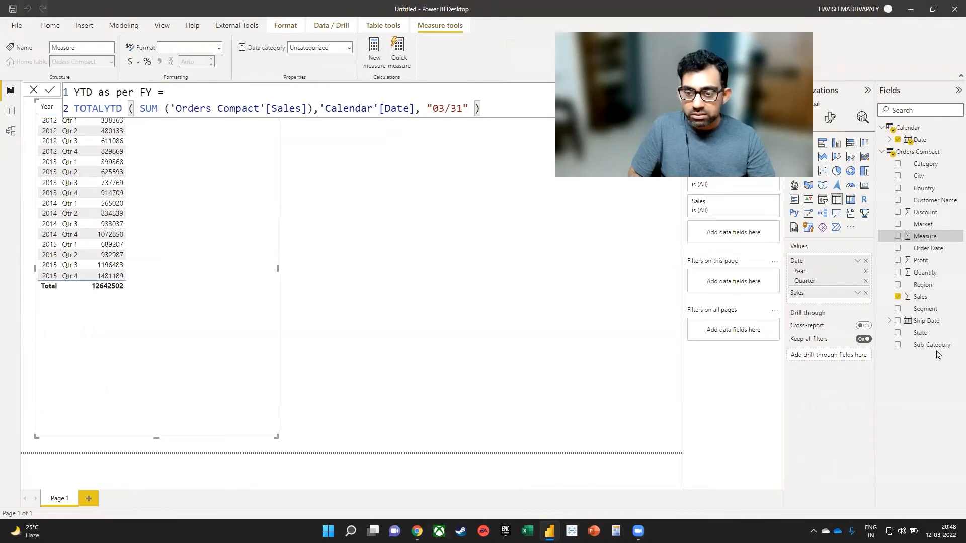
key(Return)
Add the YTD as per FY measure to the table visual and format it with 0 decimal places.
drag(936, 350, 847, 302)
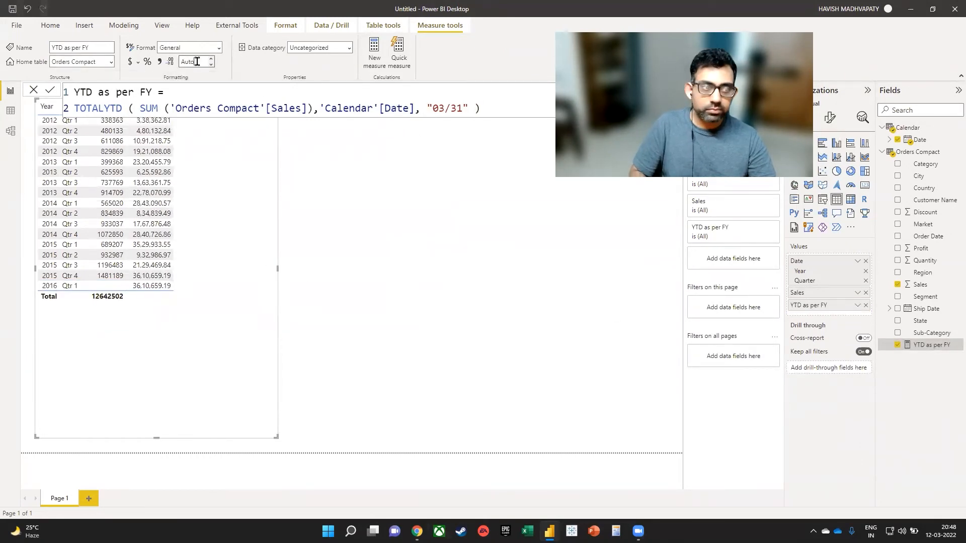
click(345, 223)
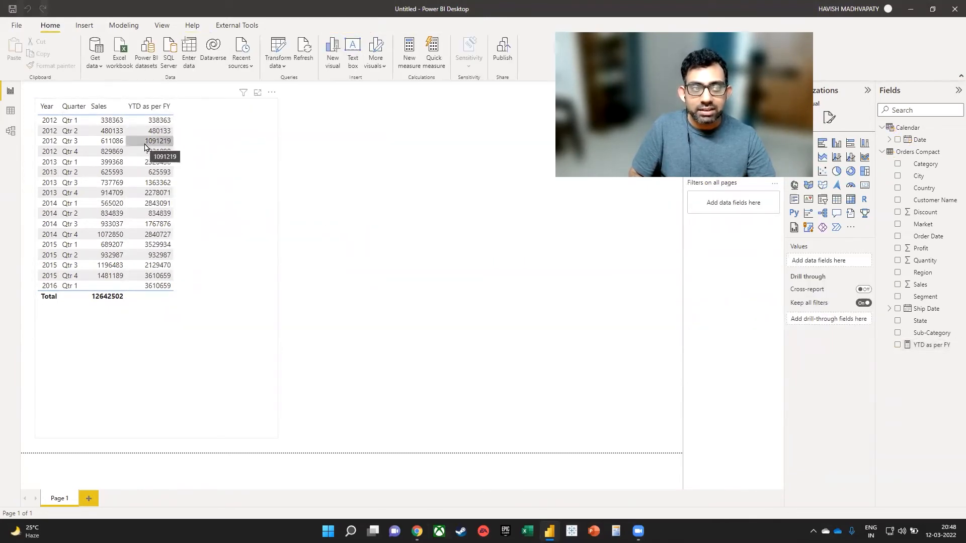
Replace Quarter with Month from the Calendar date hierarchy in the table visual.
click(207, 160)
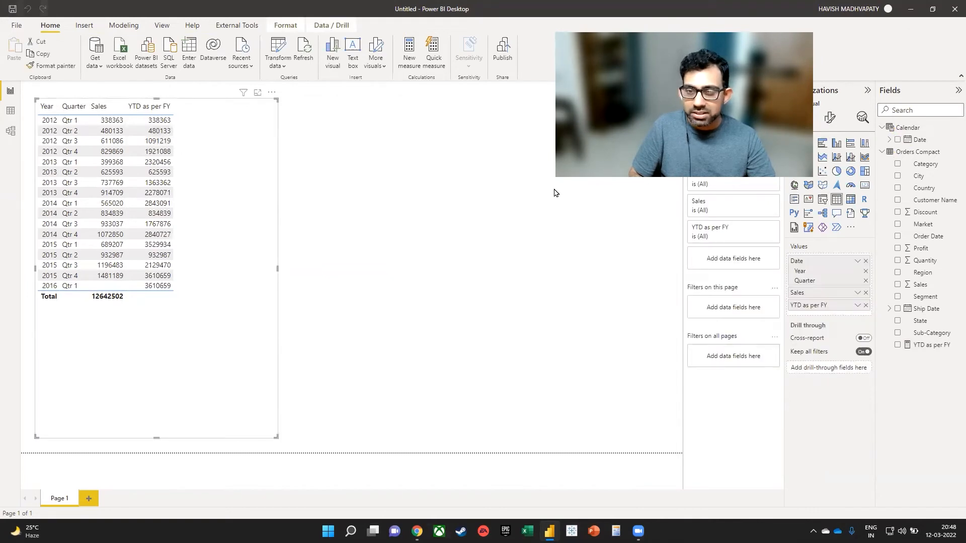
click(893, 143)
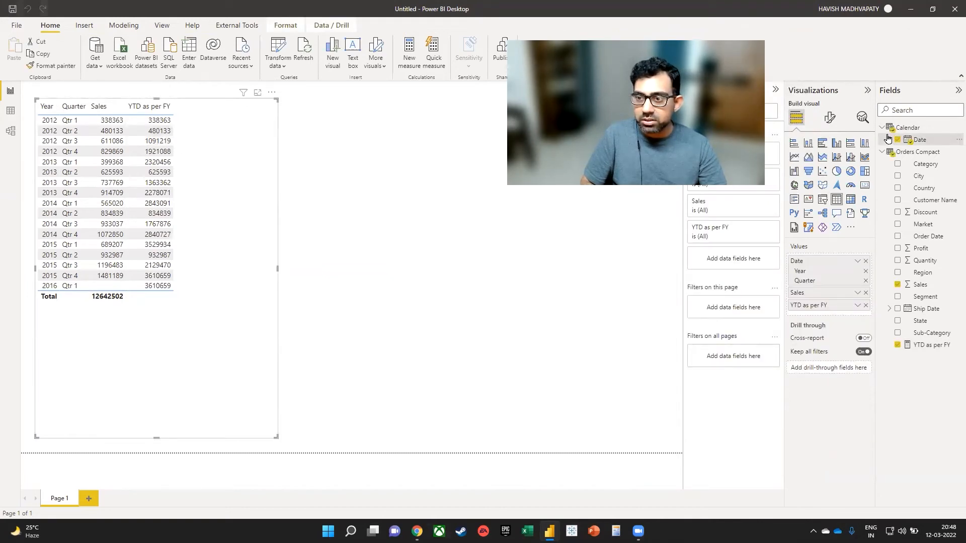
click(890, 140)
click(897, 152)
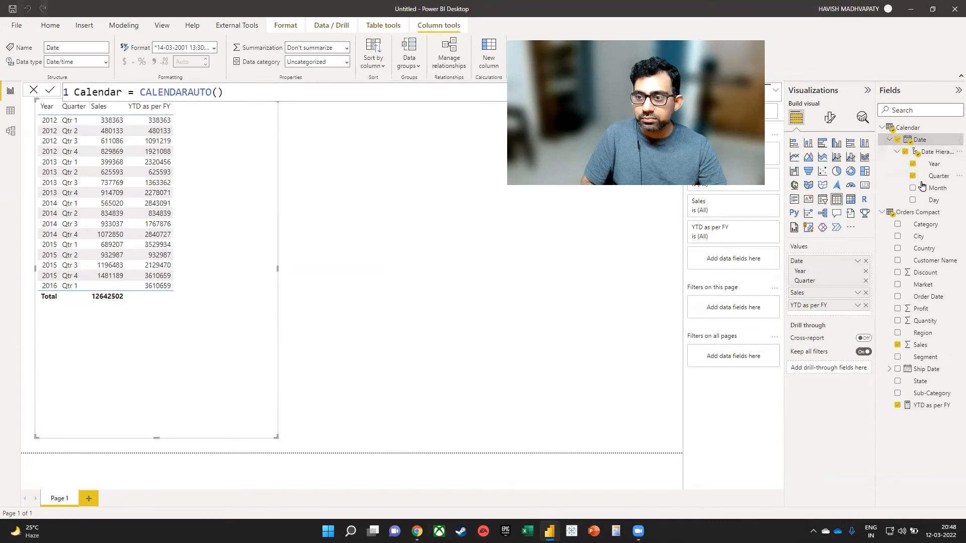
click(912, 188)
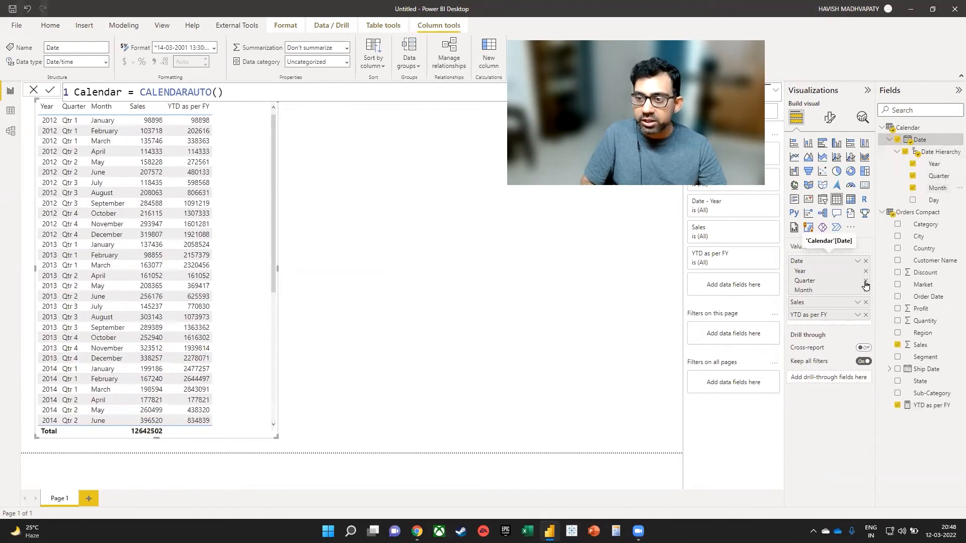
click(866, 280)
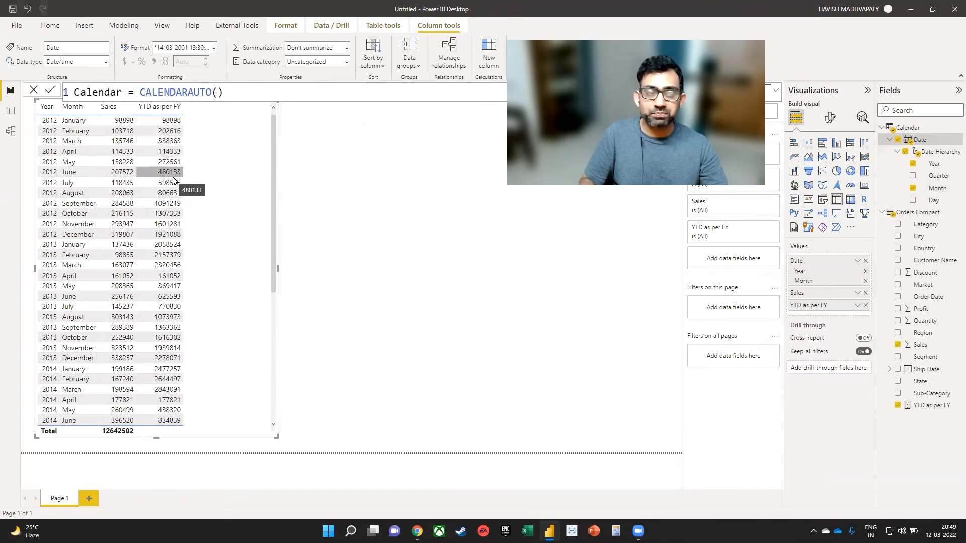
Deselect the table visual and launch Tableau Public 2021.4.
click(384, 197)
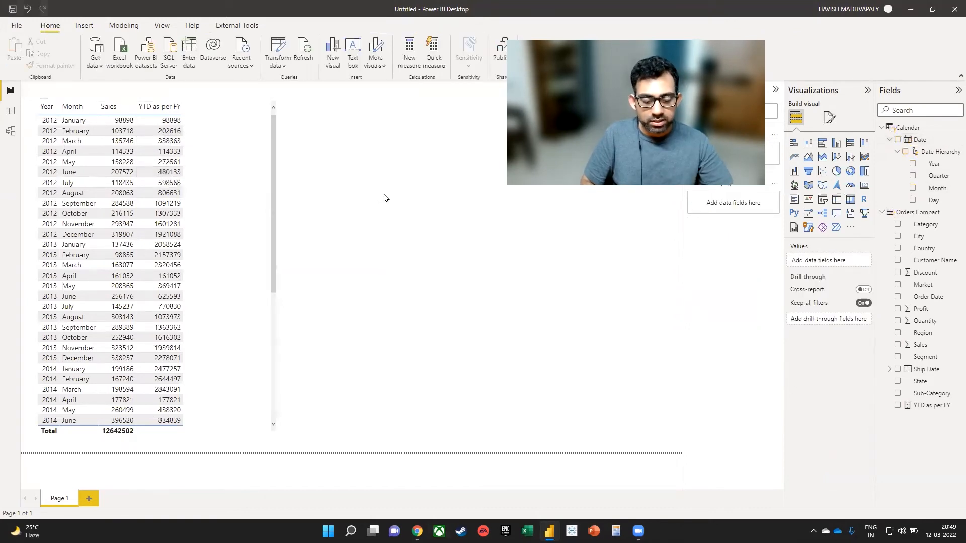
key(super)
text(tab)
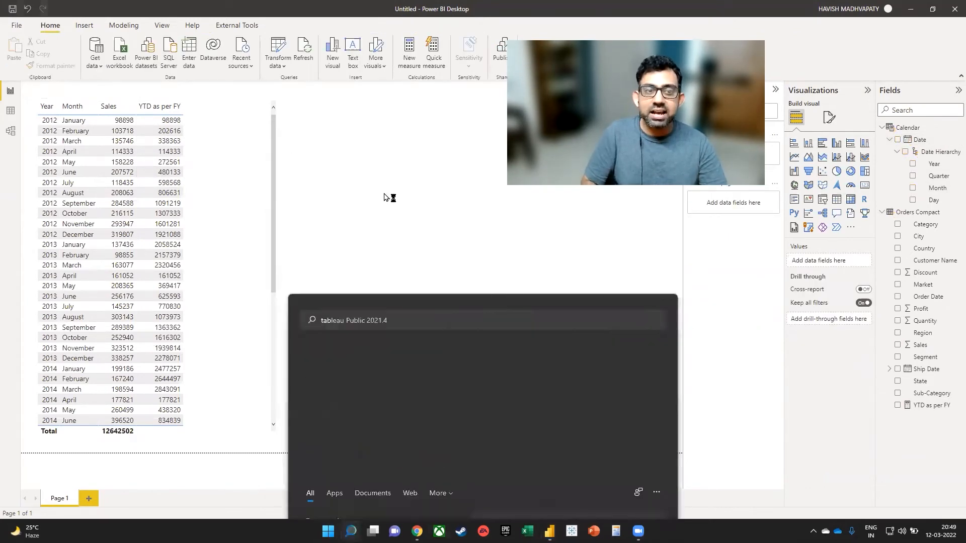
key(Return)
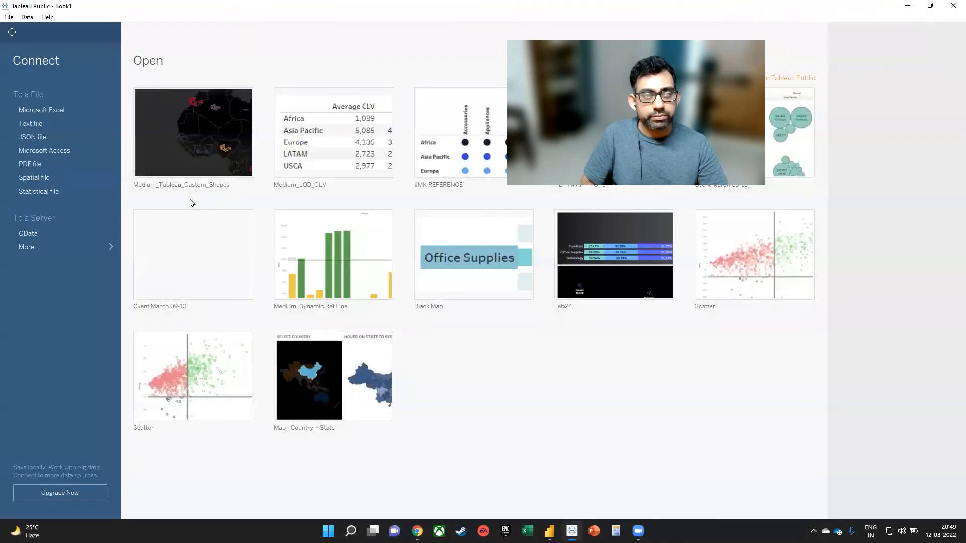
Connect to the Excel workbook Global Superstore Orders 2016 - Cleaned and open the Sheet 1 worksheet.
click(53, 111)
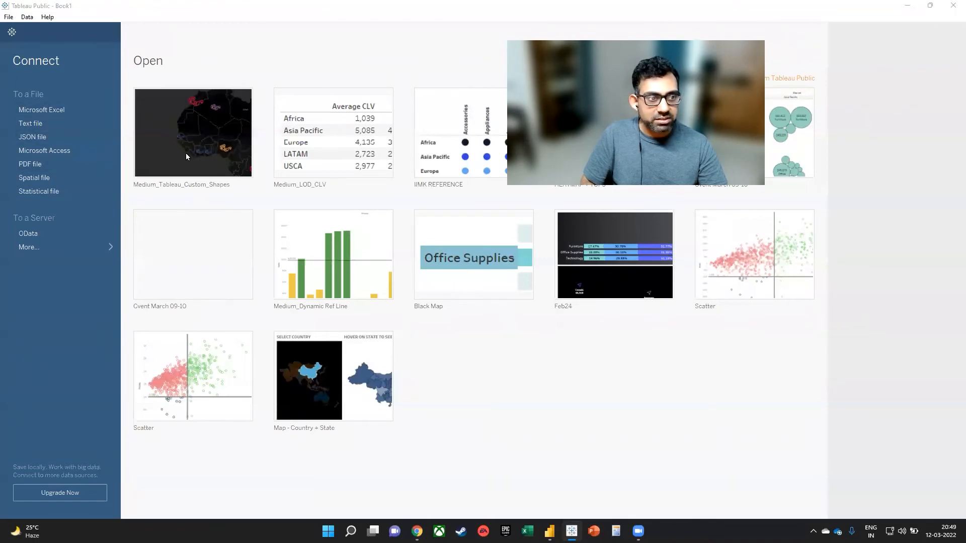
double_click(217, 171)
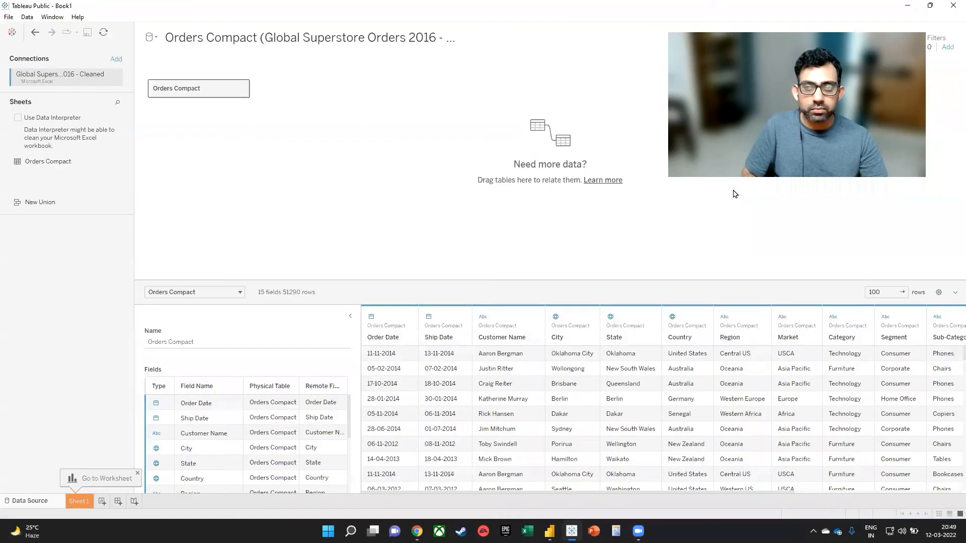
click(84, 496)
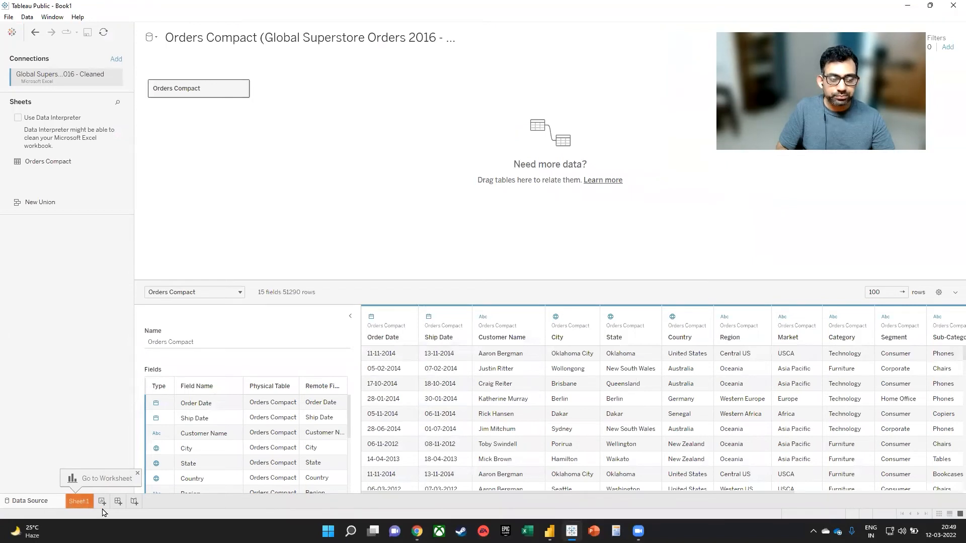
mouse_move(22, 531)
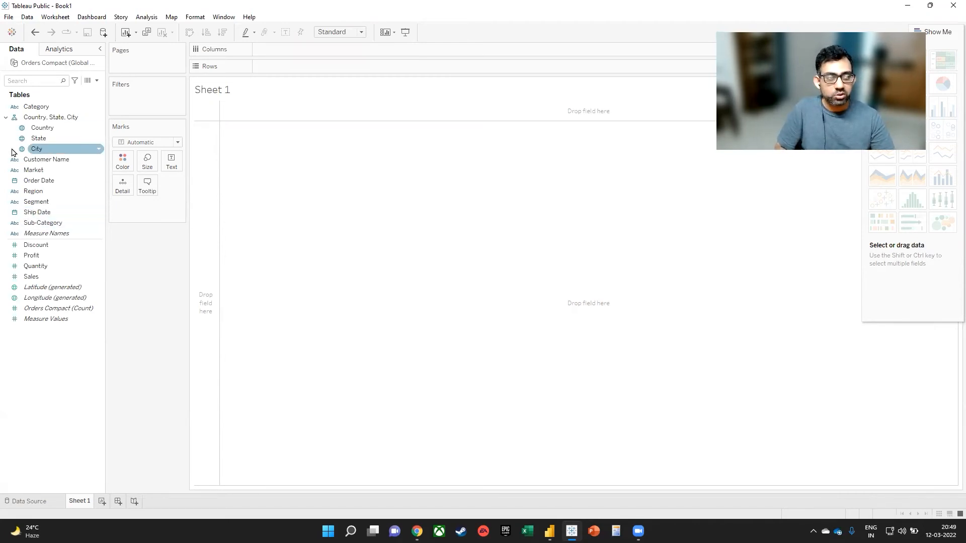
Chart Sales by Order Date, drilled down to year and month with the quarter level removed.
double_click(39, 180)
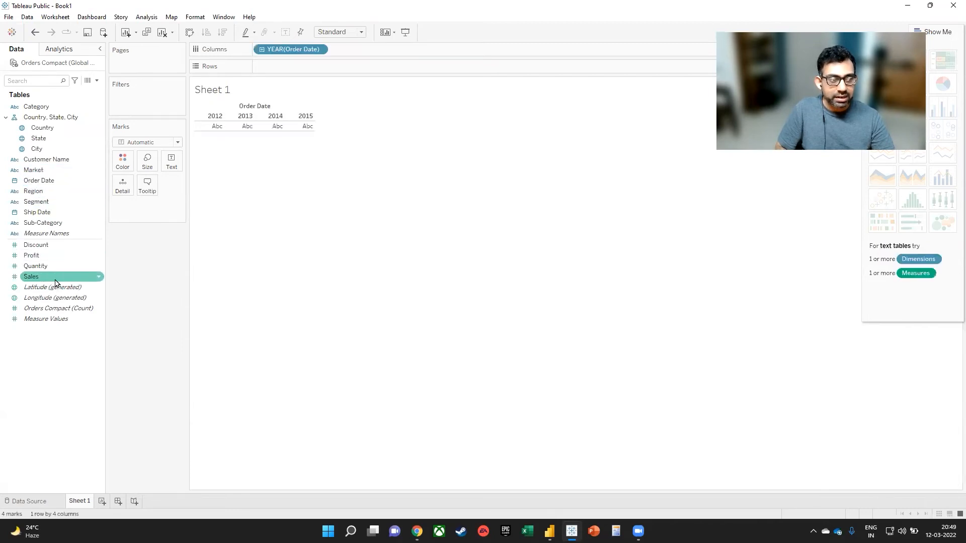
double_click(32, 276)
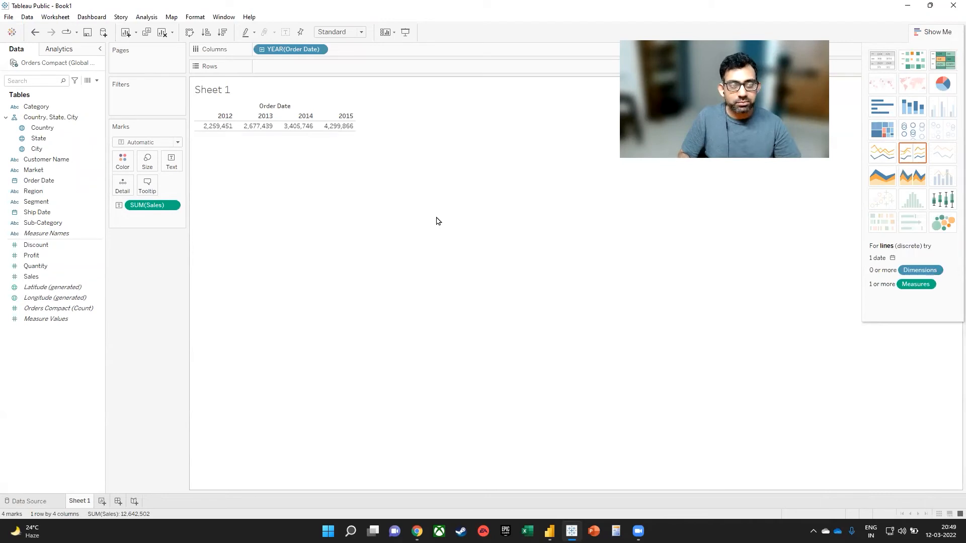
click(262, 49)
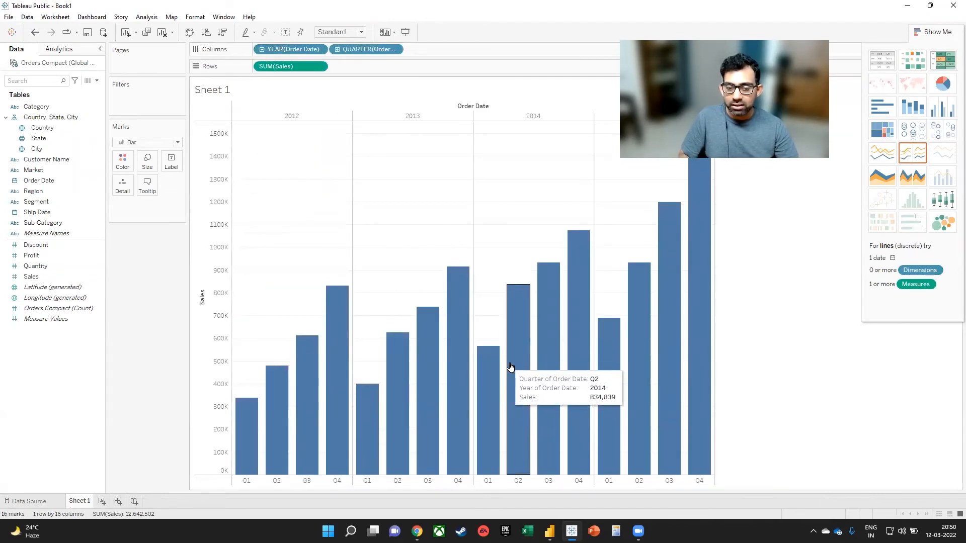
click(337, 50)
drag(366, 52, 388, 15)
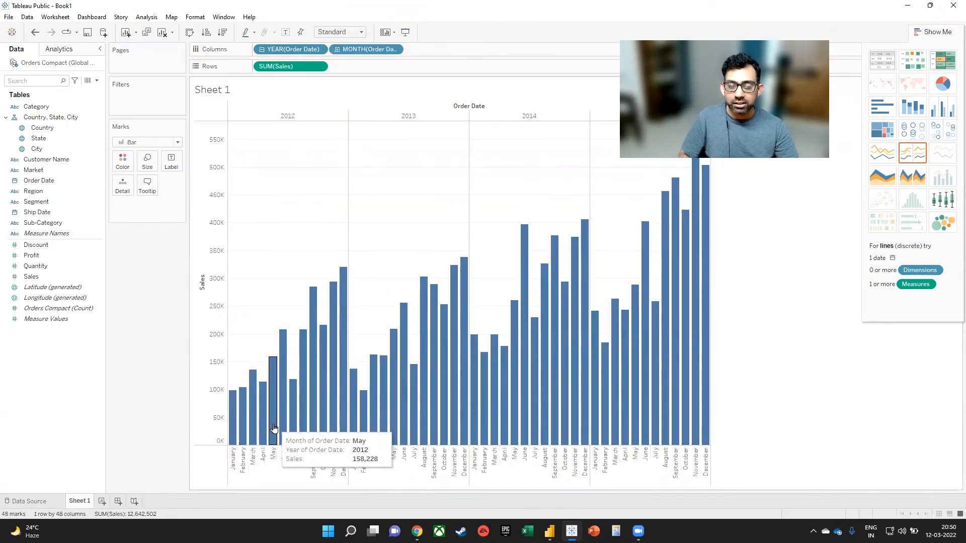
Widen the monthly bars and label them with SUM(Sales) while keeping Sales on Rows.
key(ctrl+Right)
key(ctrl+Right)
key(ctrl+Right)
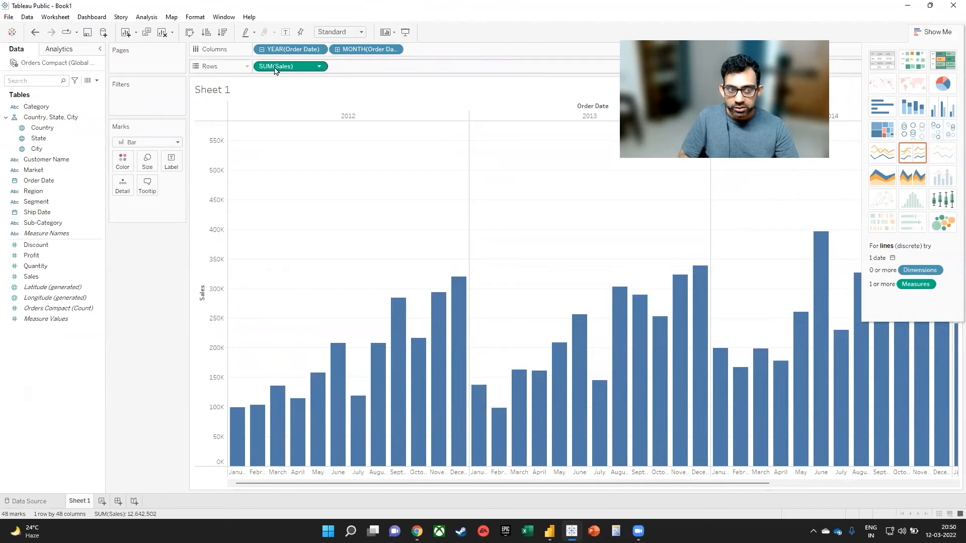
drag(278, 67, 171, 160)
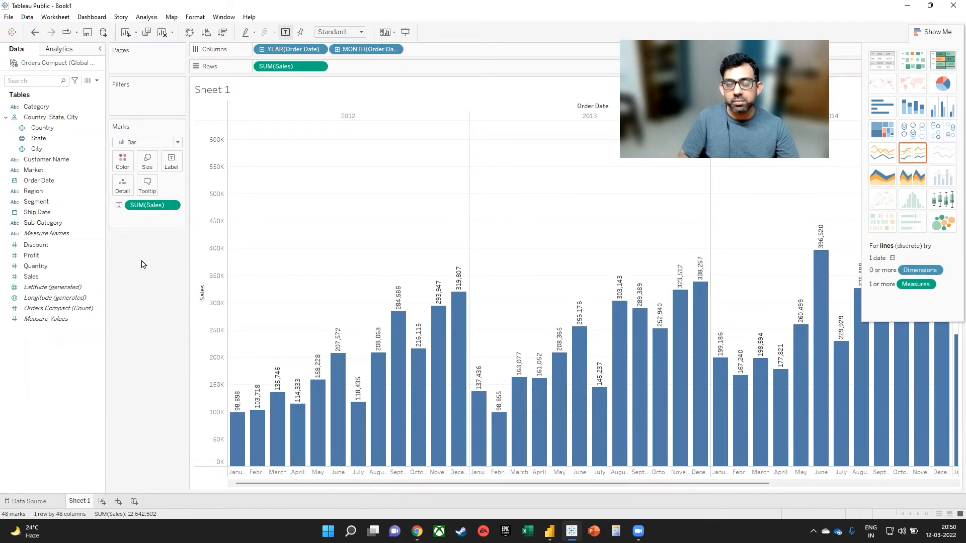
Apply the YTD Total quick table calculation to SUM(Sales) on Rows and inspect its underlying formula without changing it.
click(320, 67)
mouse_move(339, 245)
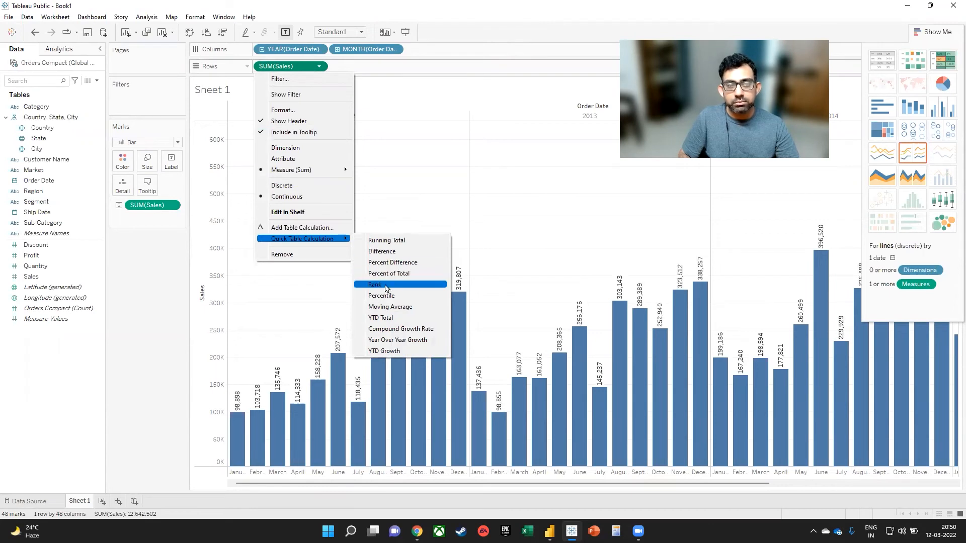
click(395, 318)
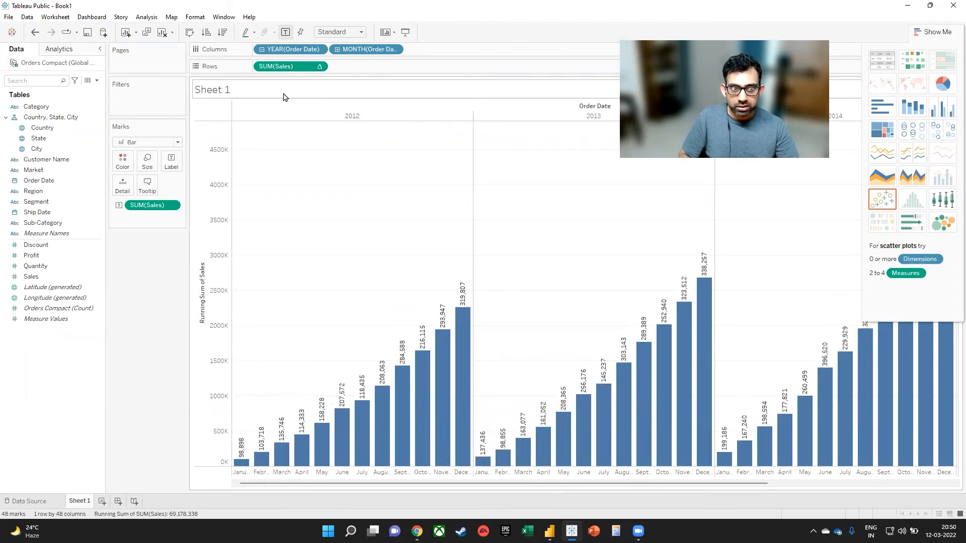
double_click(314, 66)
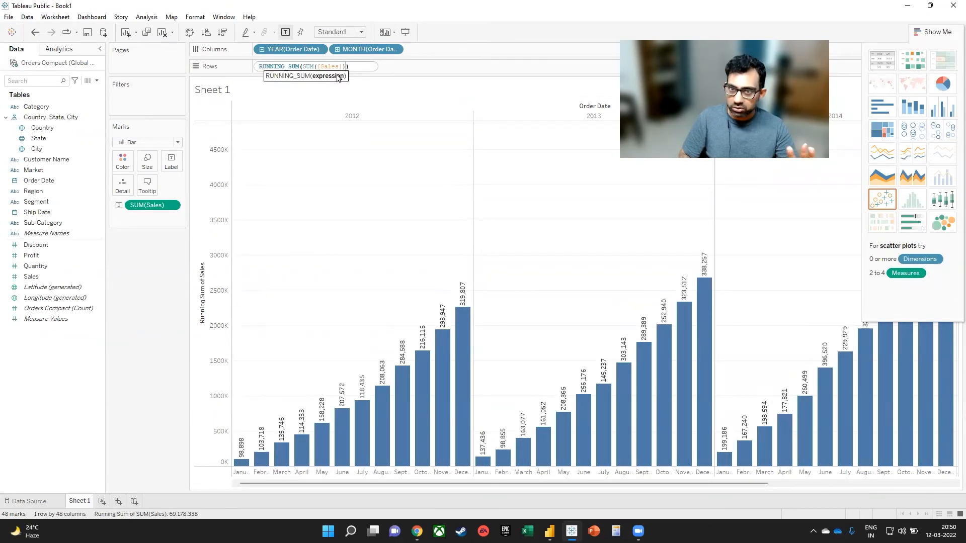
key(Escape)
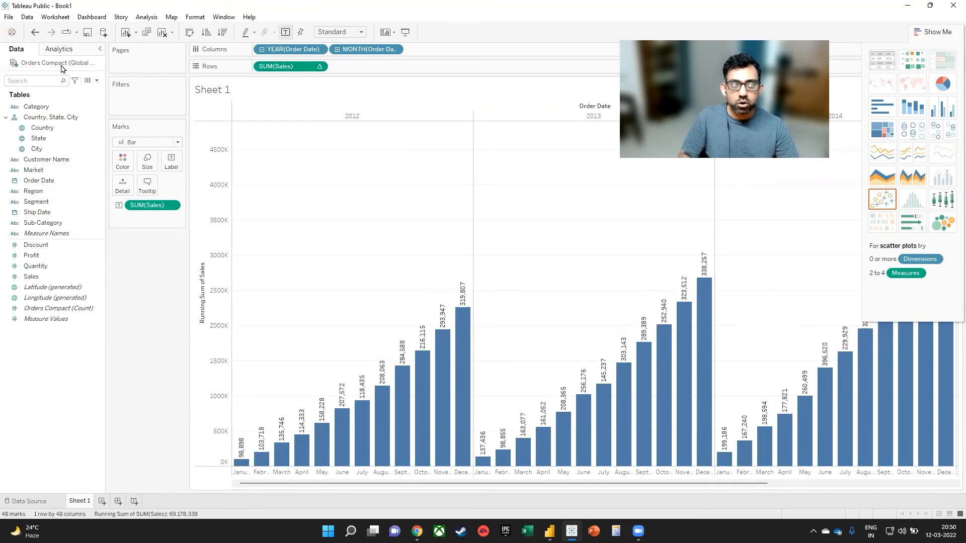
Set the fiscal year start to April in the Orders Compact data source's date properties.
right_click(61, 68)
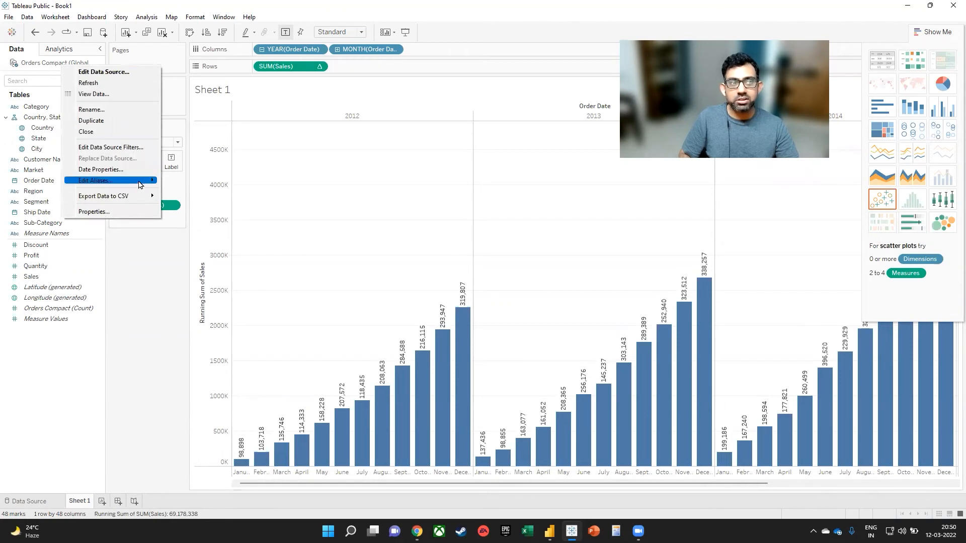
click(134, 170)
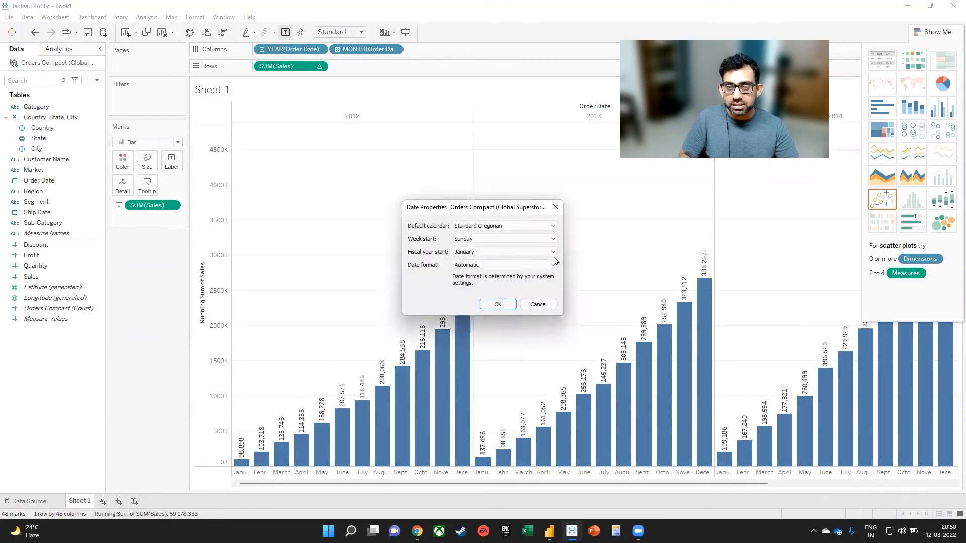
click(553, 251)
click(505, 275)
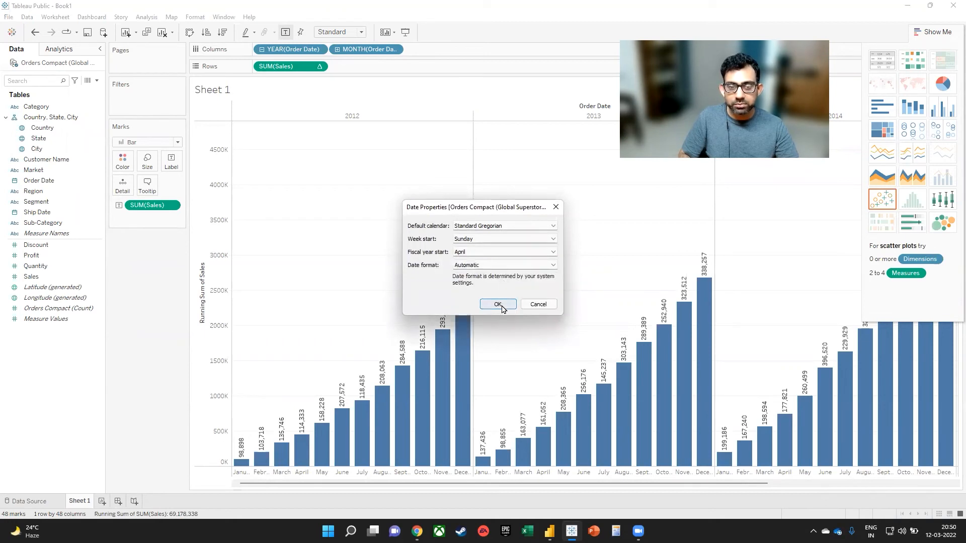
click(498, 305)
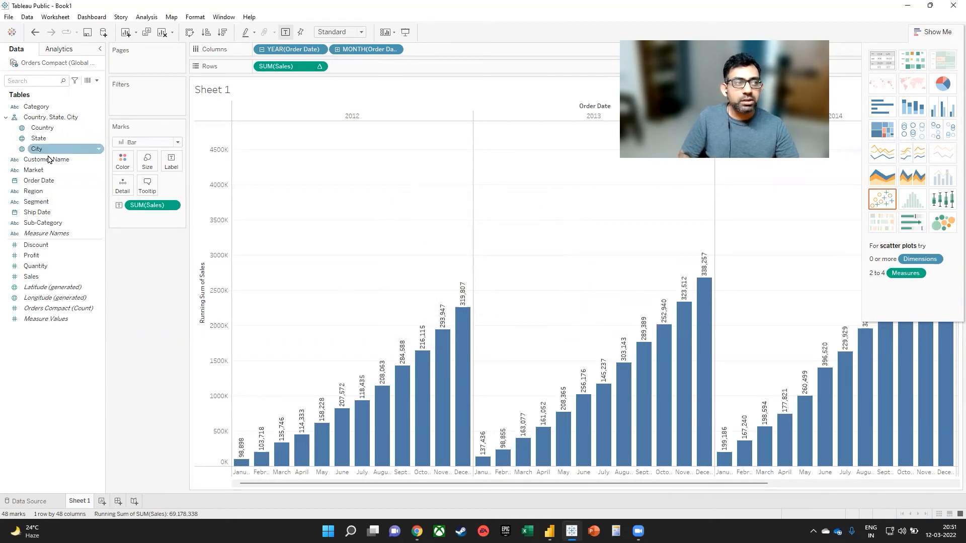
Set the Order Date field's default fiscal year start to April.
click(52, 181)
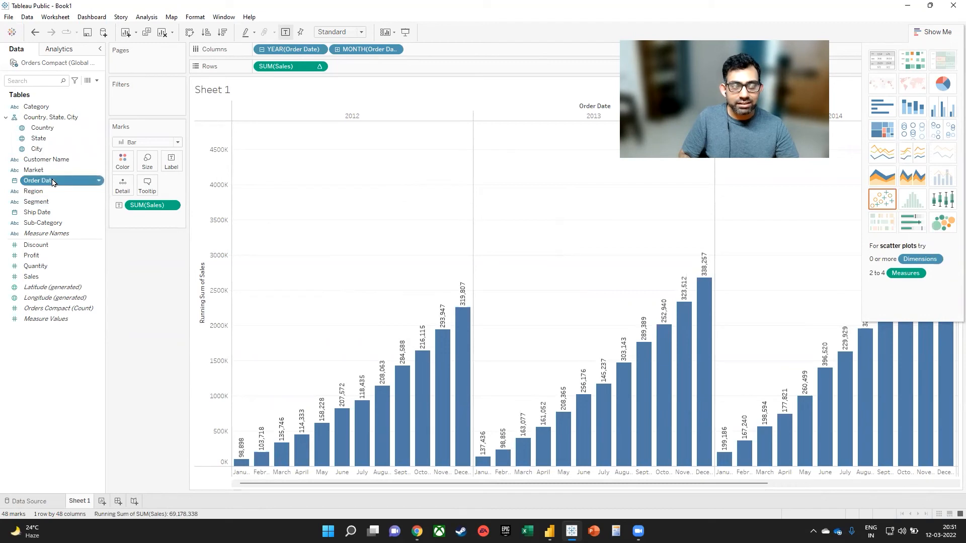
right_click(53, 181)
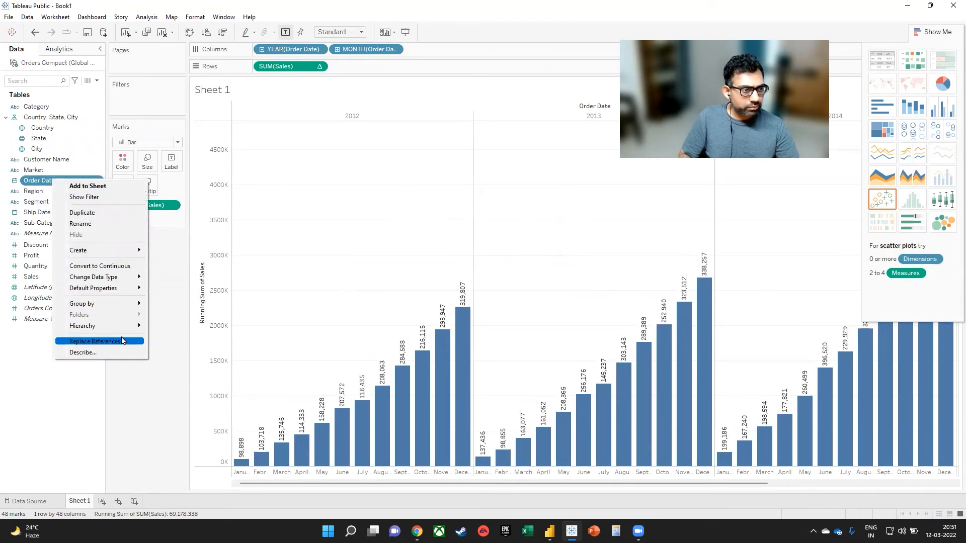
mouse_move(141, 282)
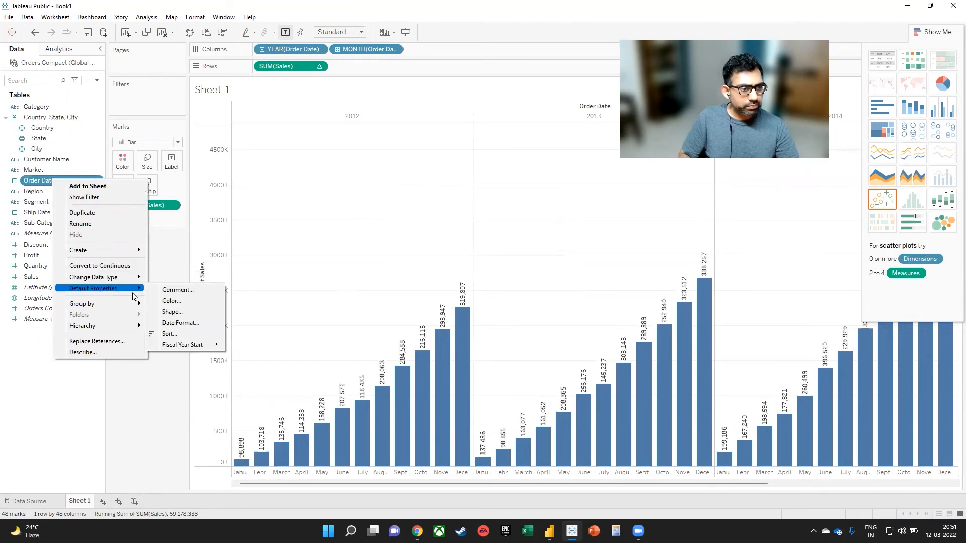
mouse_move(203, 348)
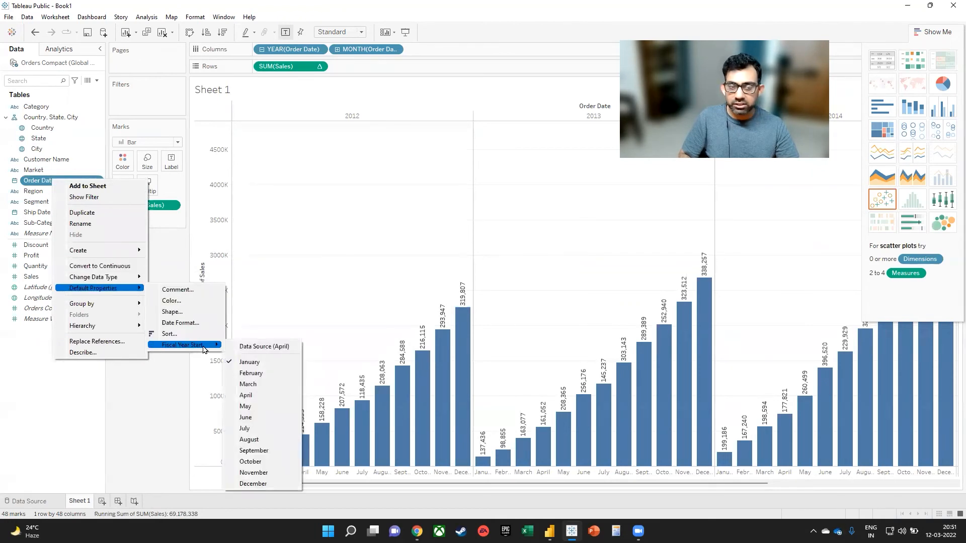
click(255, 395)
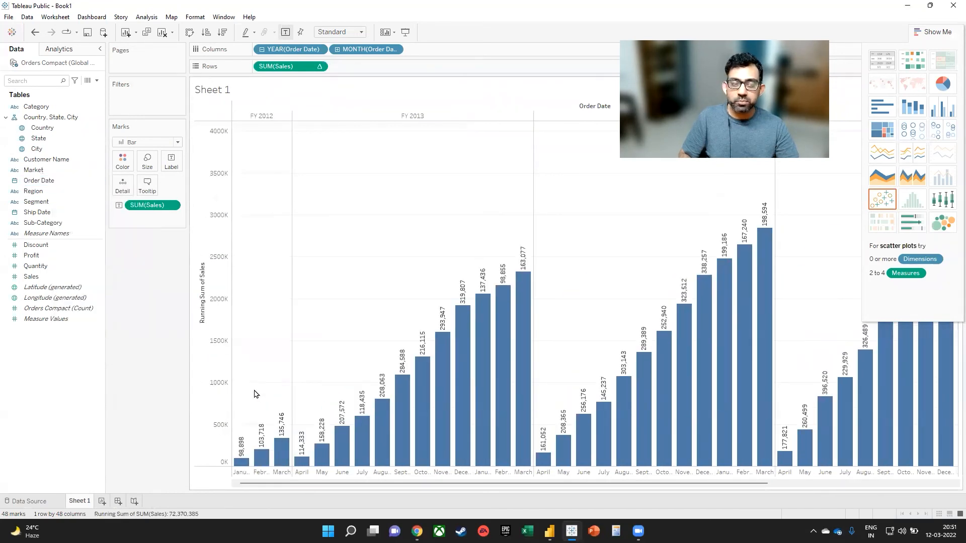
Widen the bars again and add the running-total SUM(Sales) from Rows as a second label on them.
mouse_move(283, 467)
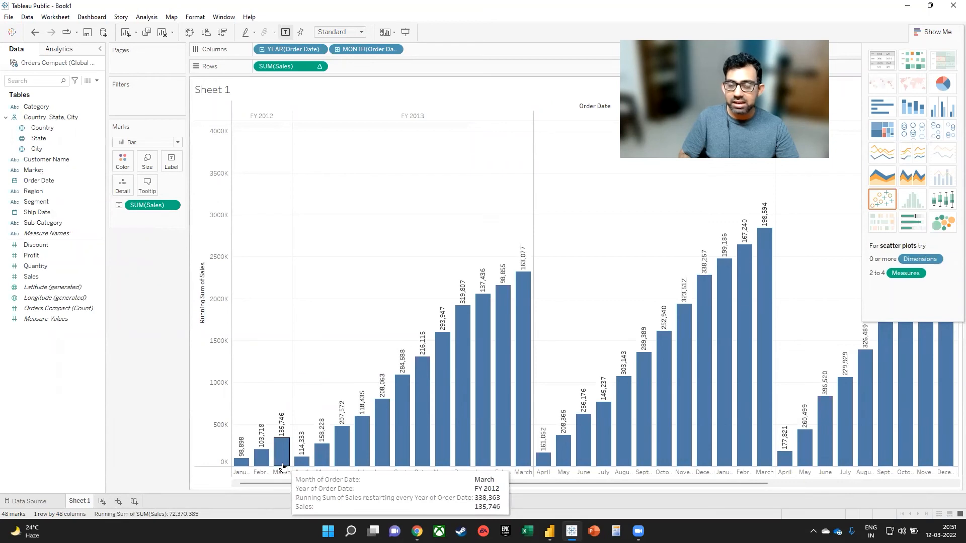
key(ctrl+Right)
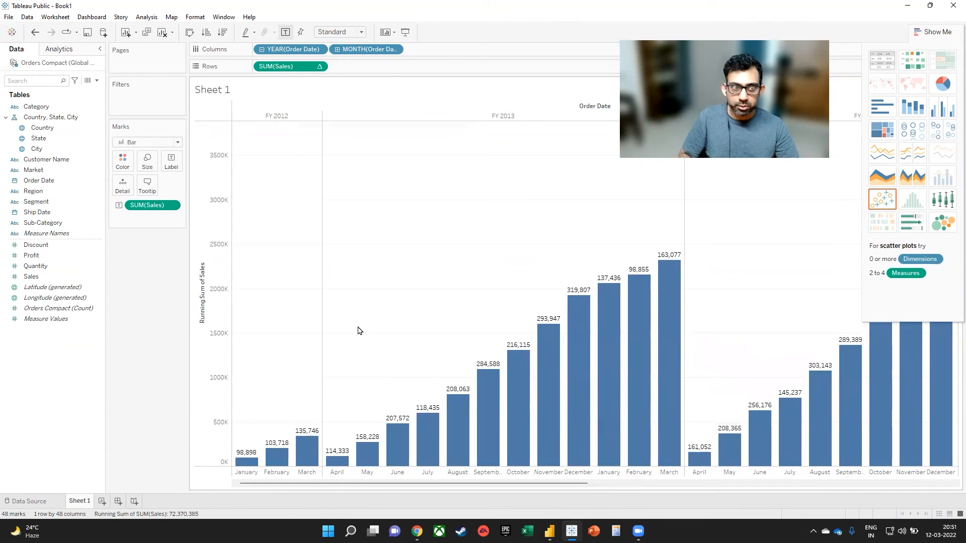
click(49, 277)
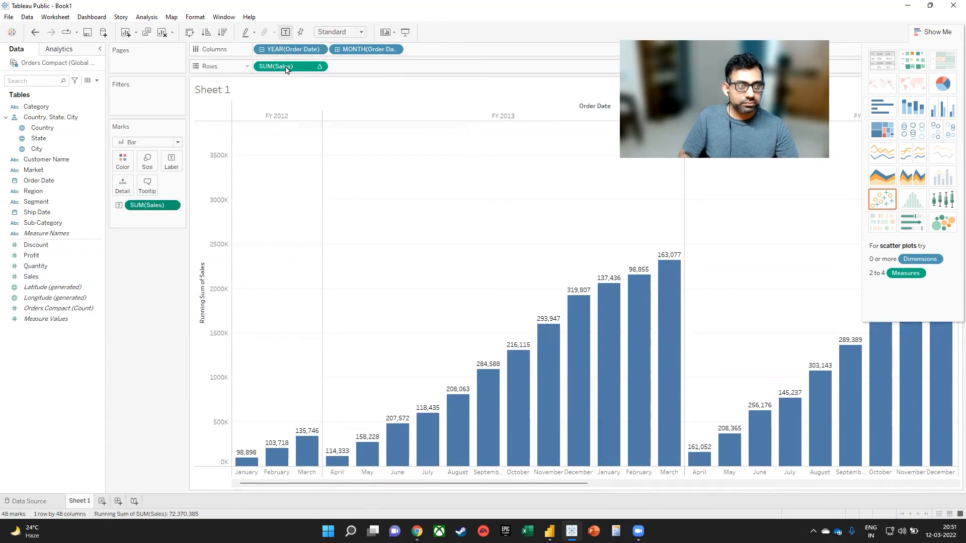
drag(287, 68, 171, 167)
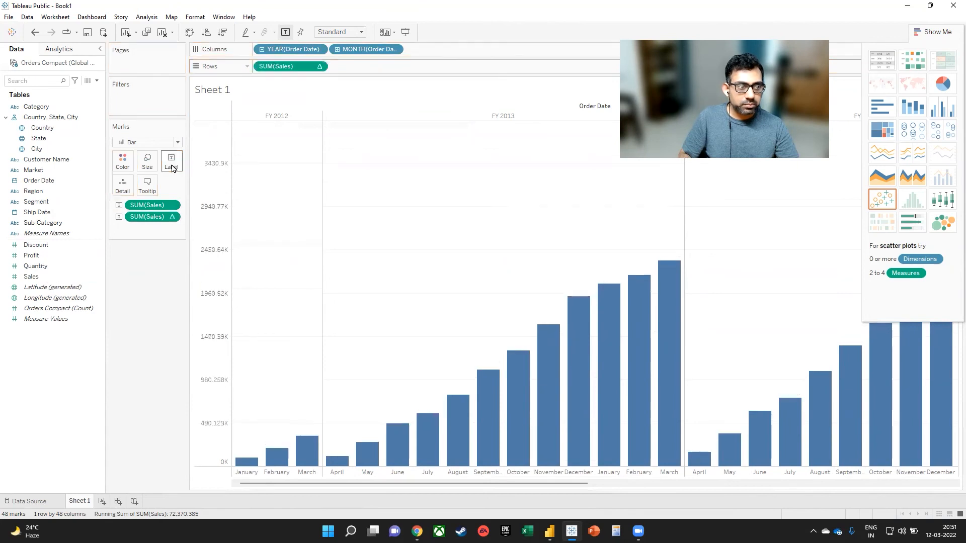
Place the Tableau worksheet side by side with the Power BI Desktop report to compare the running totals.
mouse_move(240, 463)
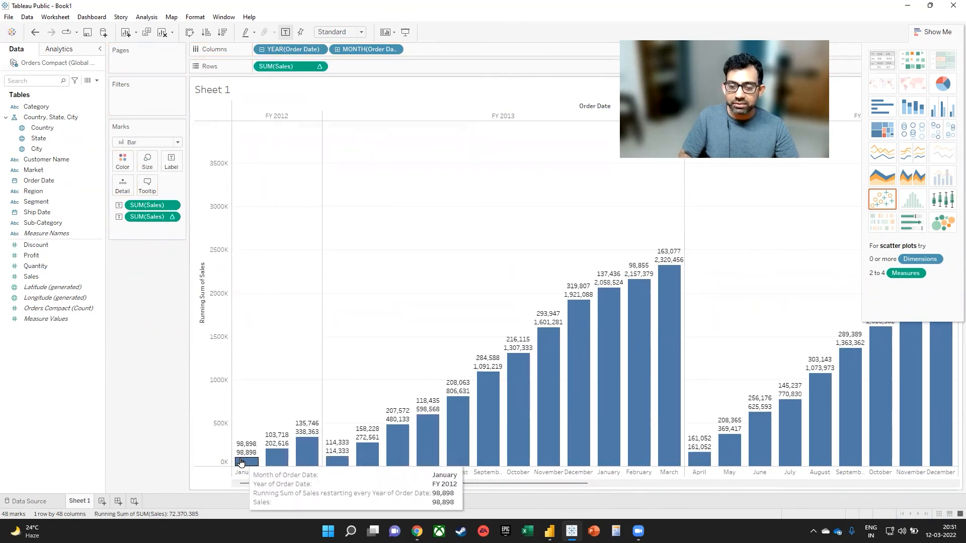
mouse_move(274, 450)
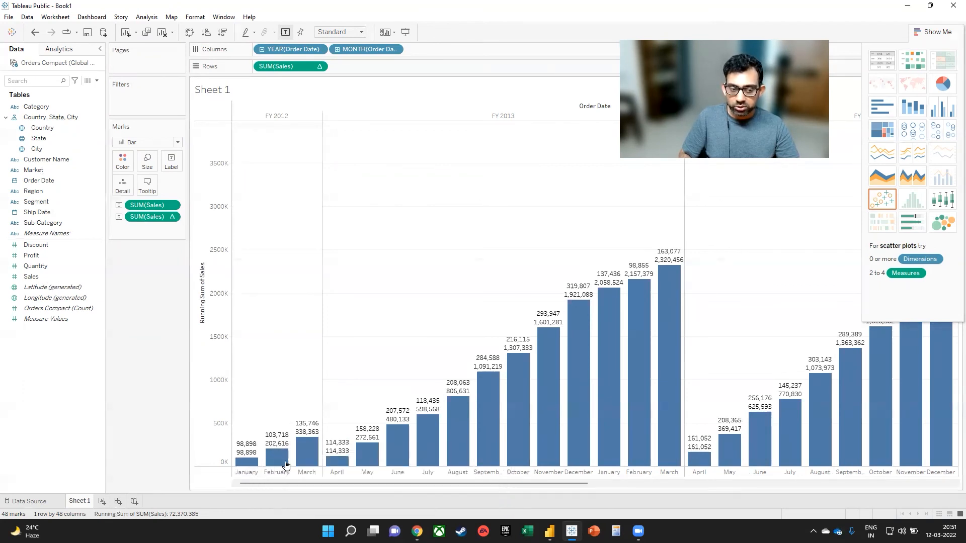
mouse_move(311, 442)
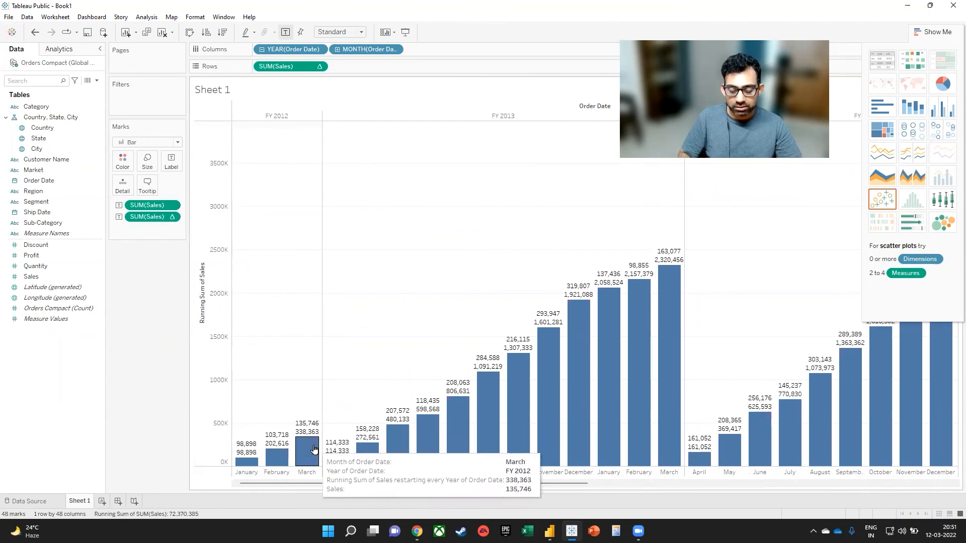
key(super+Left)
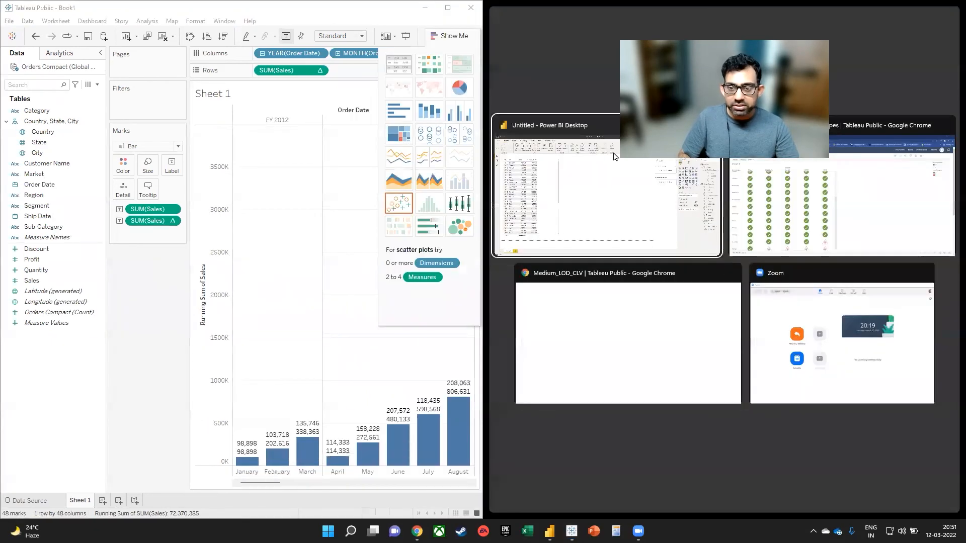
click(586, 193)
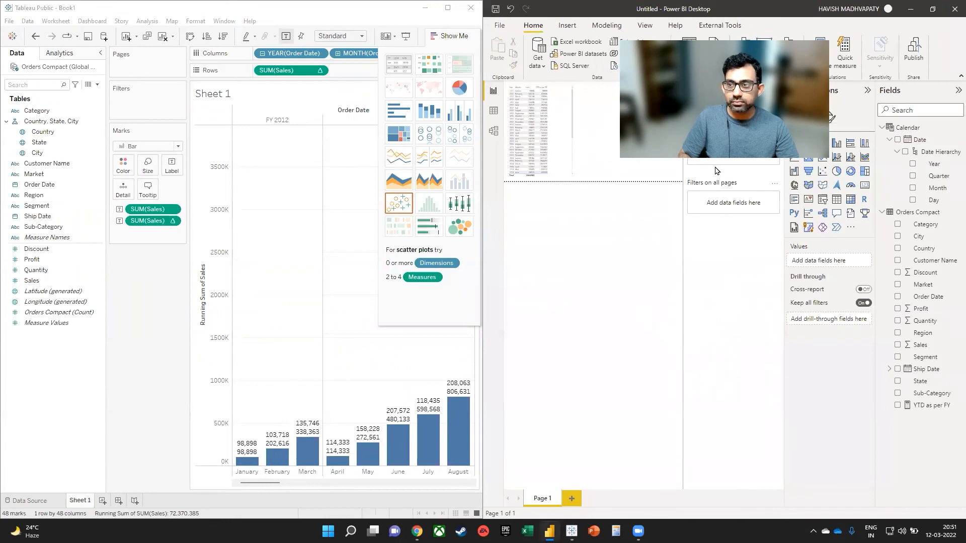
Collapse the Fields, Visualizations and Filters panes in Power BI Desktop to give the report table more room.
click(867, 91)
click(959, 90)
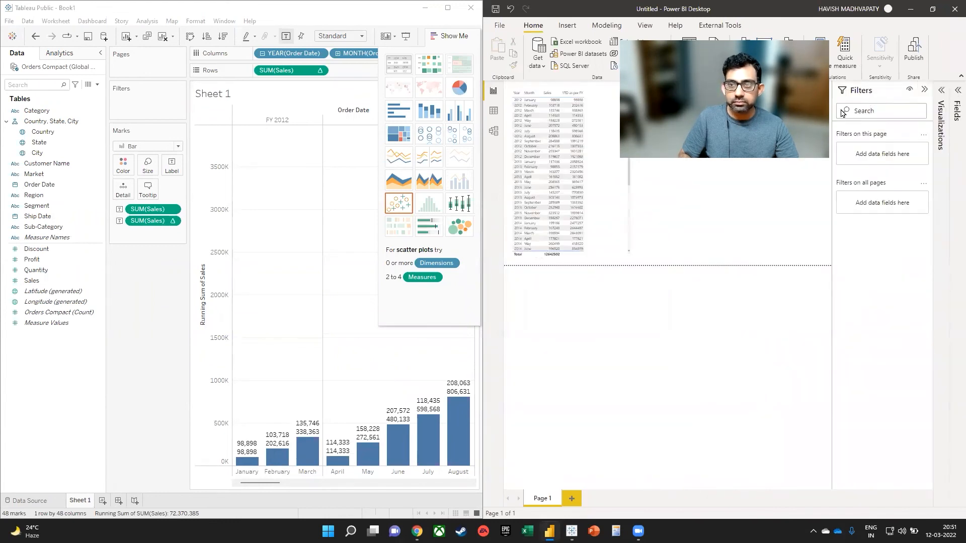
click(925, 95)
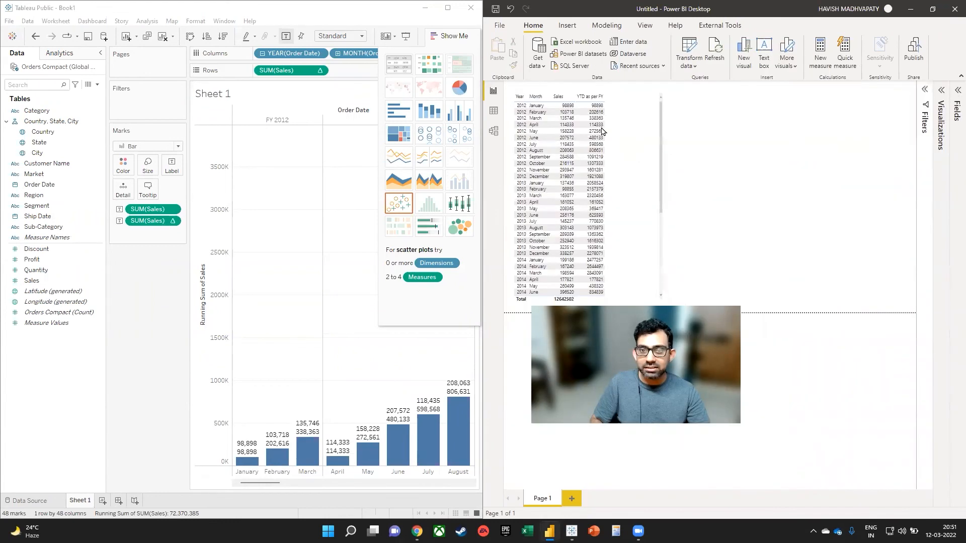
Select the report table and display the DAX formula of the YTD as per FY measure in Orders Compact.
click(657, 109)
click(955, 93)
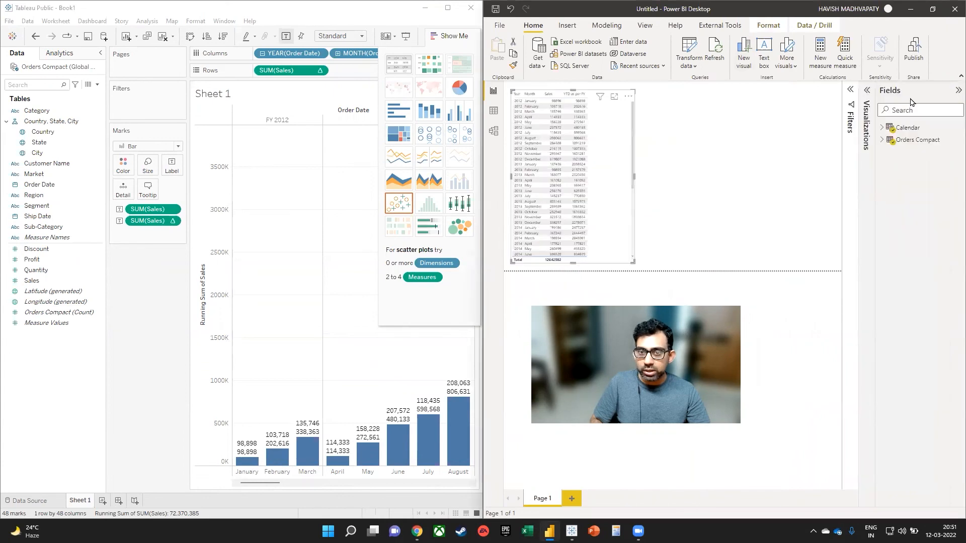
click(889, 141)
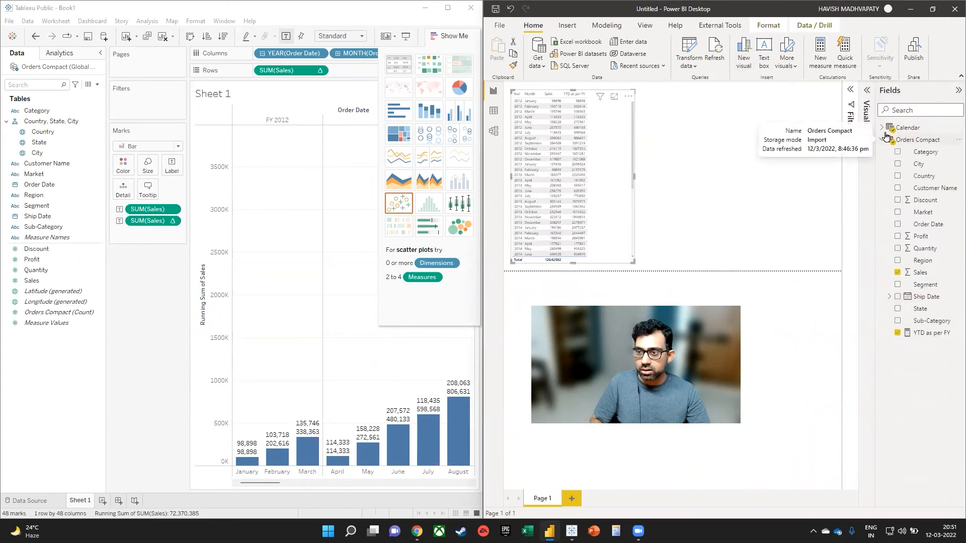
click(891, 128)
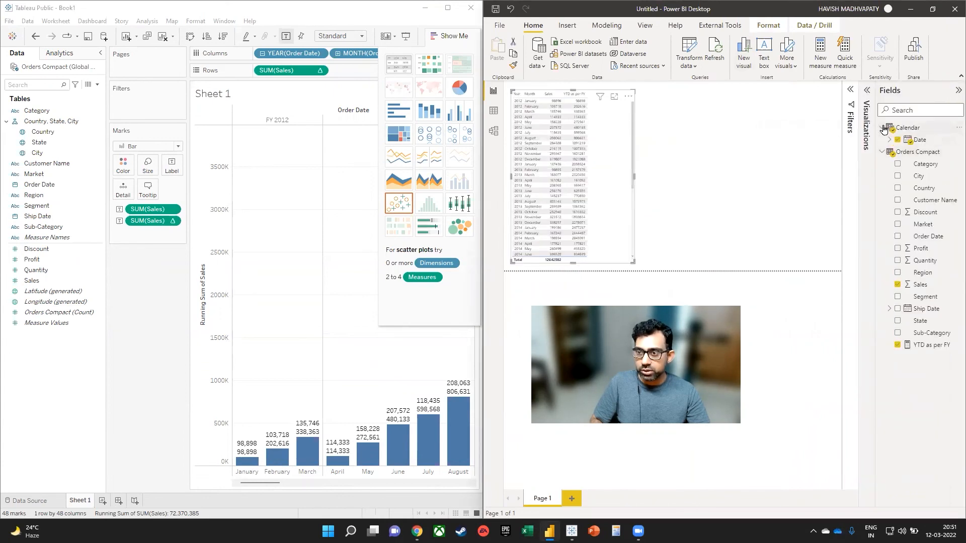
click(928, 345)
click(741, 110)
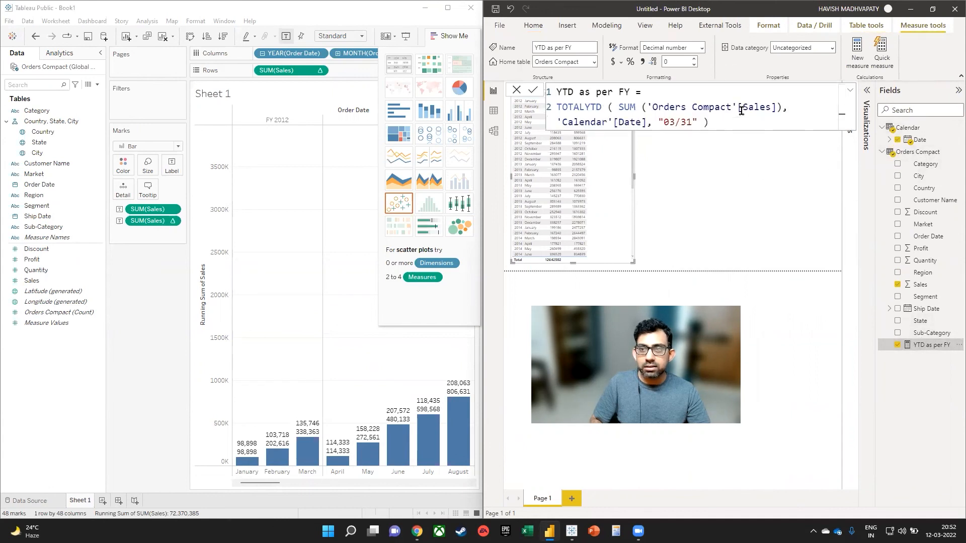
Enlarge the report table again to view its monthly totals, and bring back the YTD as per FY formula.
click(957, 91)
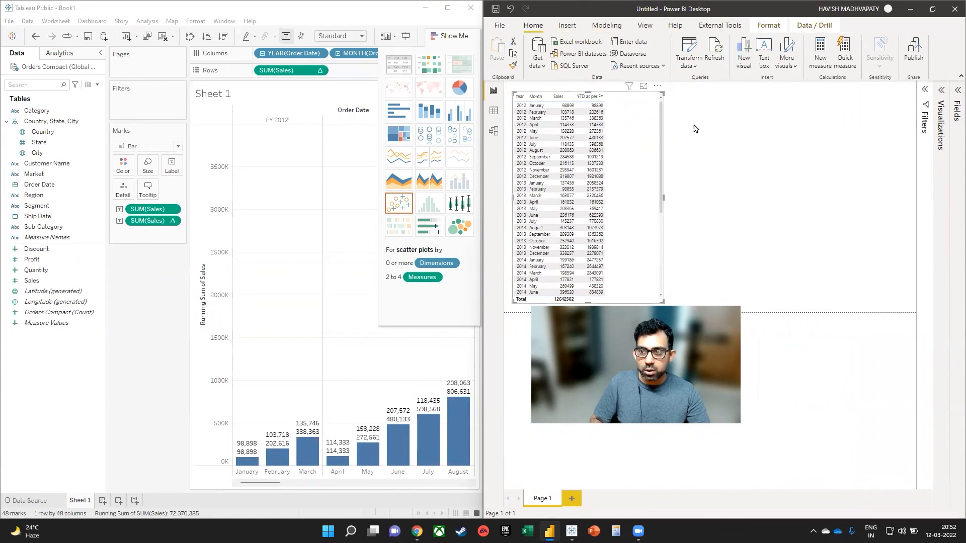
click(954, 91)
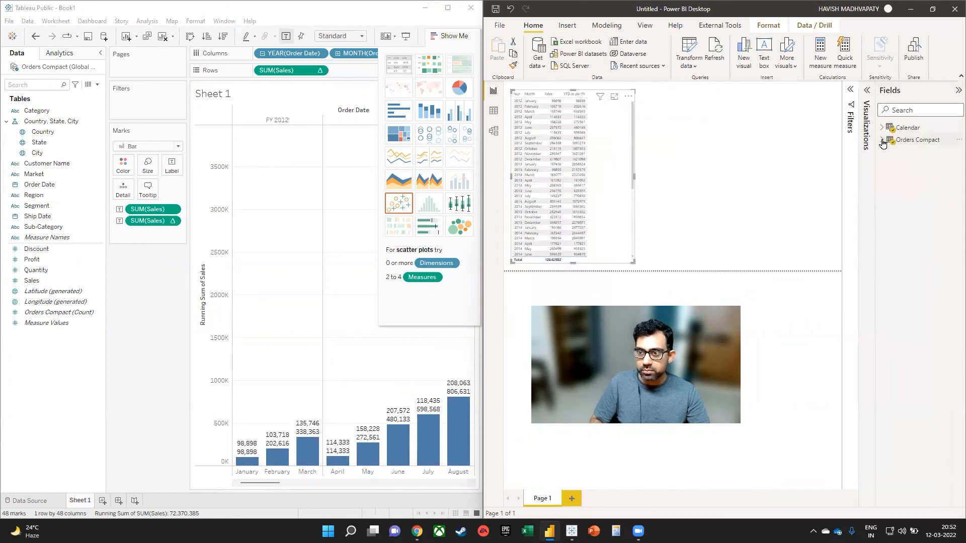
click(912, 144)
click(928, 332)
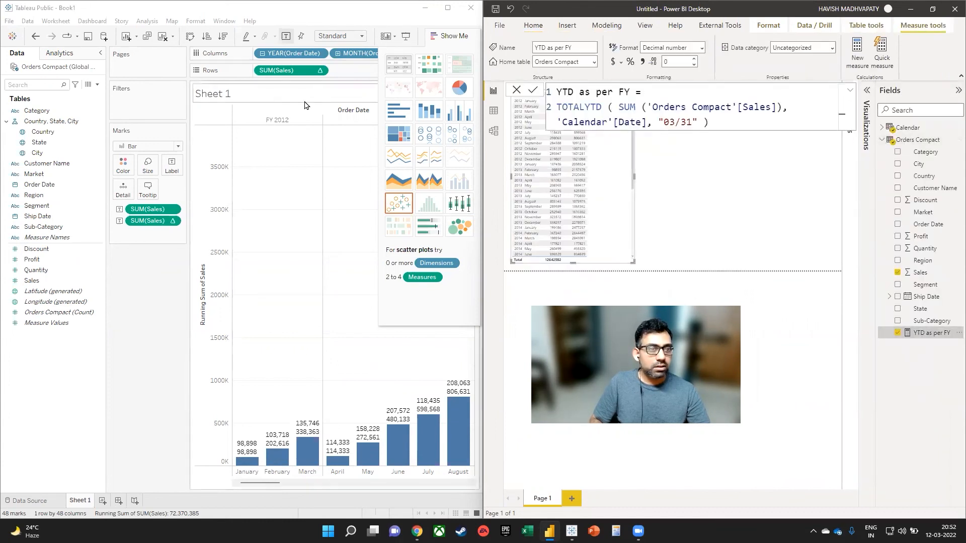
Hide Tableau's Show Me chart suggestions and examine the monthly running totals across FY 2013.
click(449, 36)
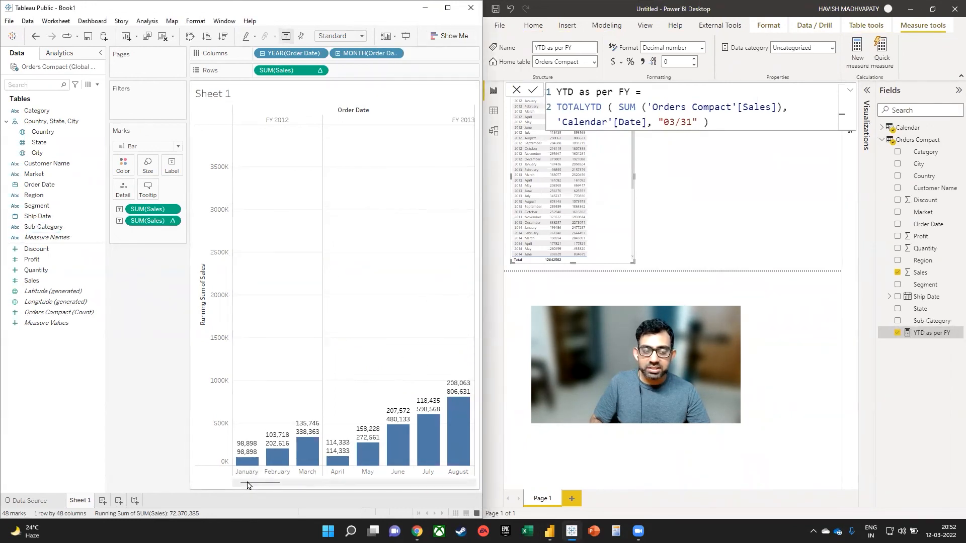
drag(247, 485, 275, 483)
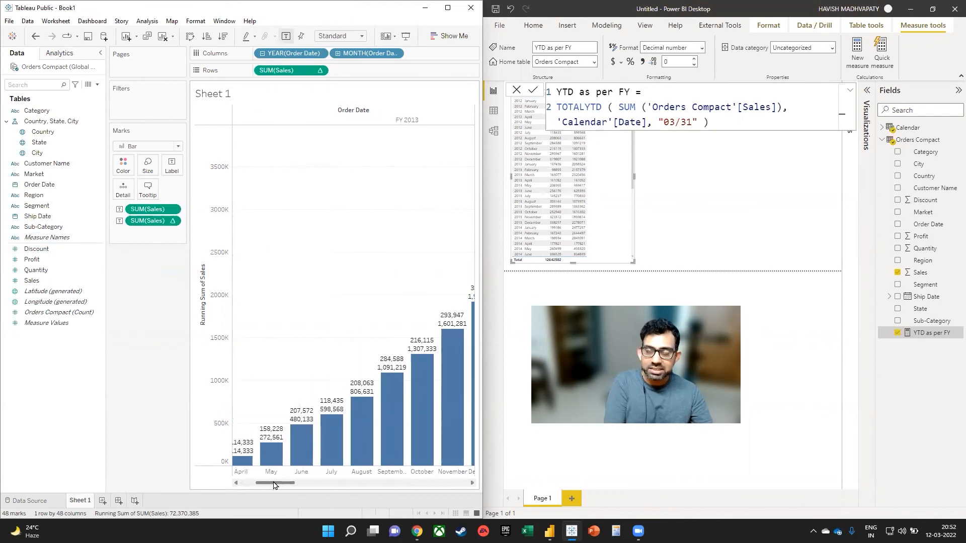